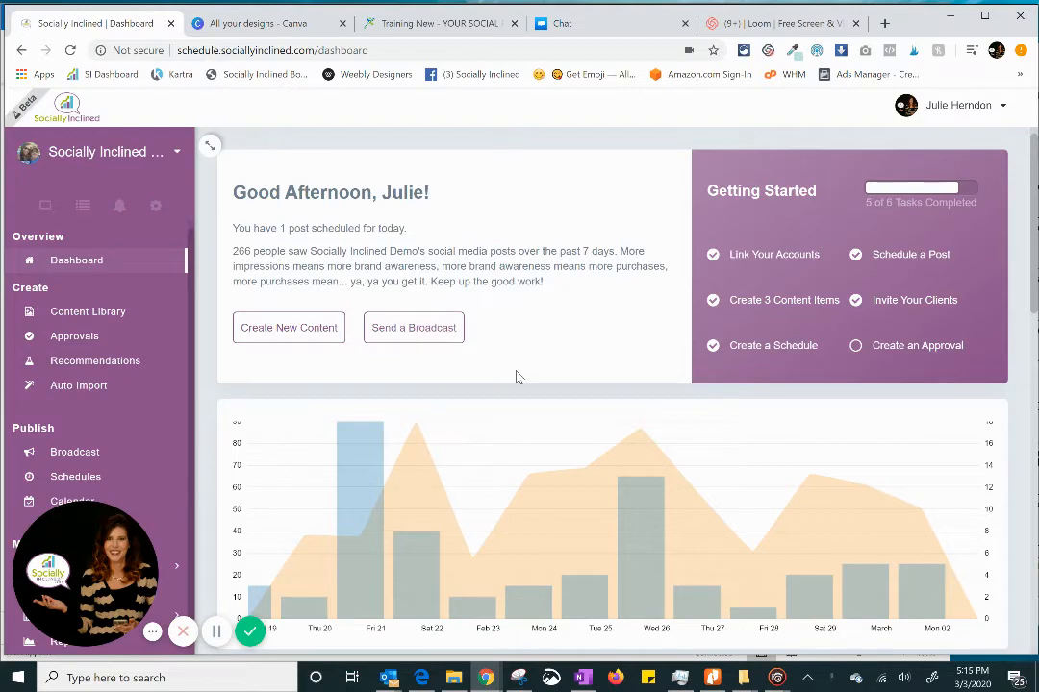
Look over the dashboard's activity chart, summary cards and posts for this week, and open the publishing calendar
{"action": "scroll", "coordinate": [577, 366], "scroll_direction": "down", "scroll_amount": 3}
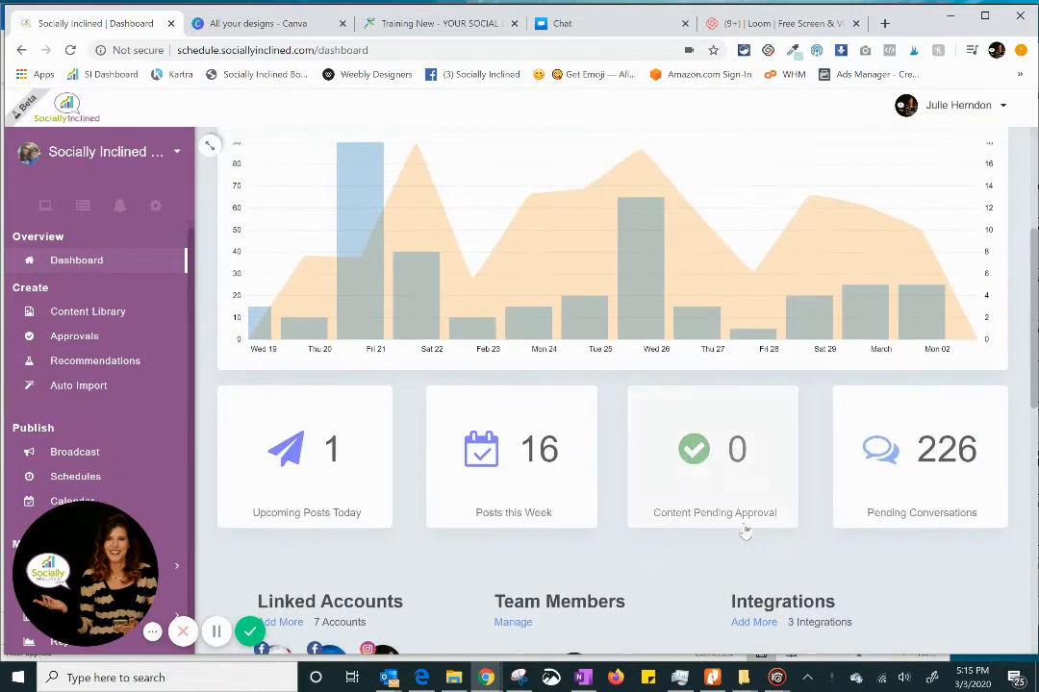
{"action": "scroll", "coordinate": [745, 534], "scroll_direction": "down", "scroll_amount": 7}
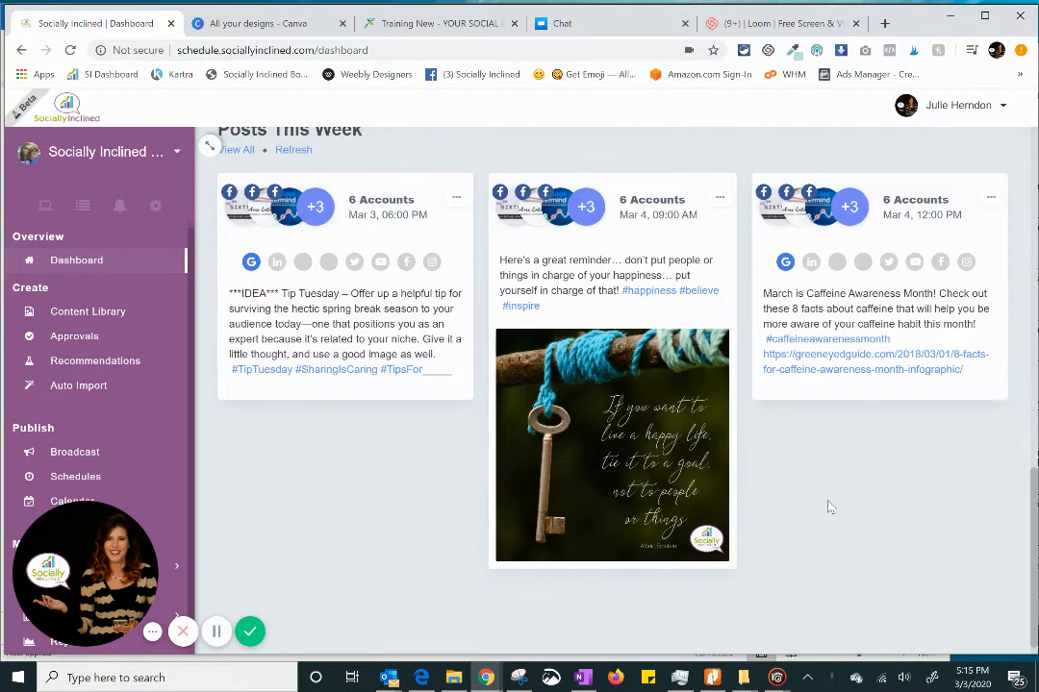
{"action": "scroll", "coordinate": [830, 507], "scroll_direction": "up", "scroll_amount": 8}
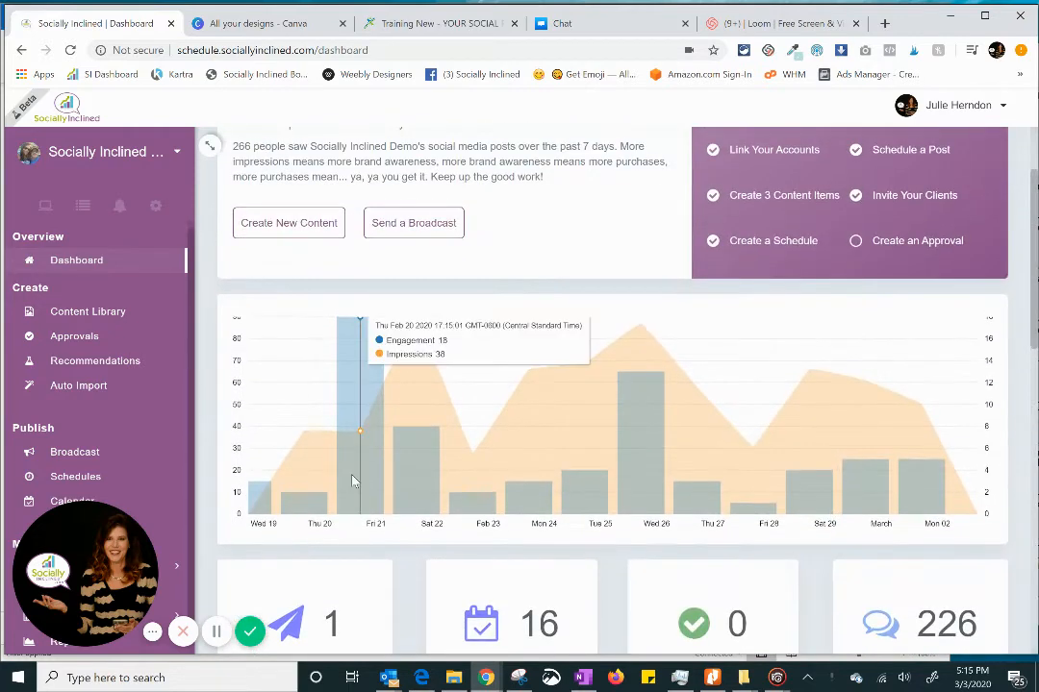
{"action": "left_click_drag", "start_coordinate": [67, 519], "coordinate": [940, 520]}
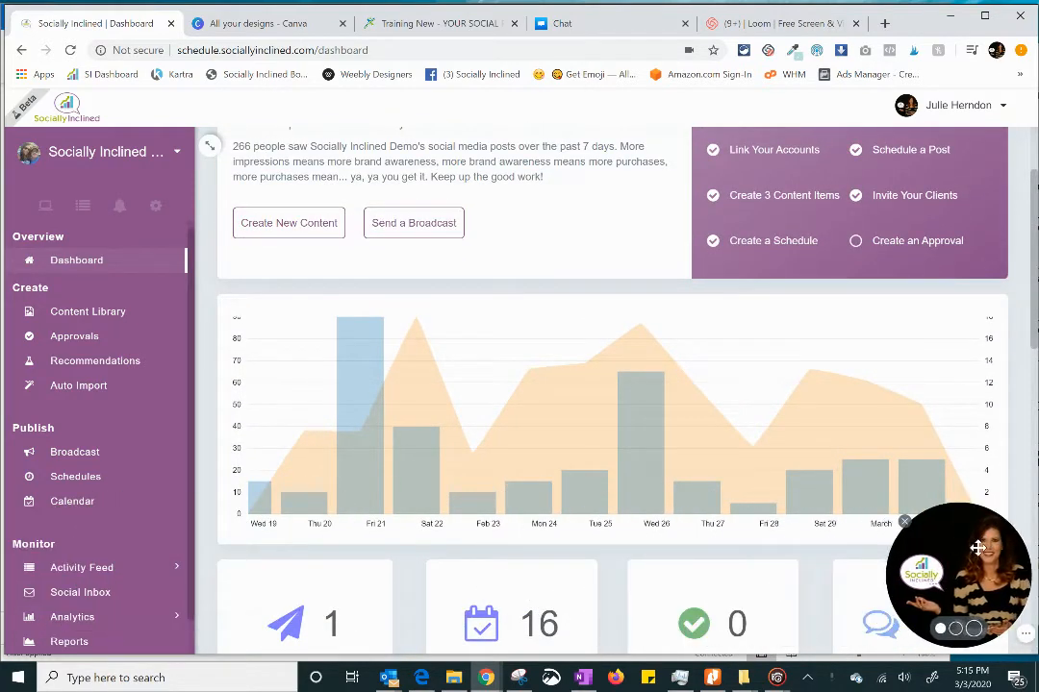
{"action": "left_click", "coordinate": [77, 503]}
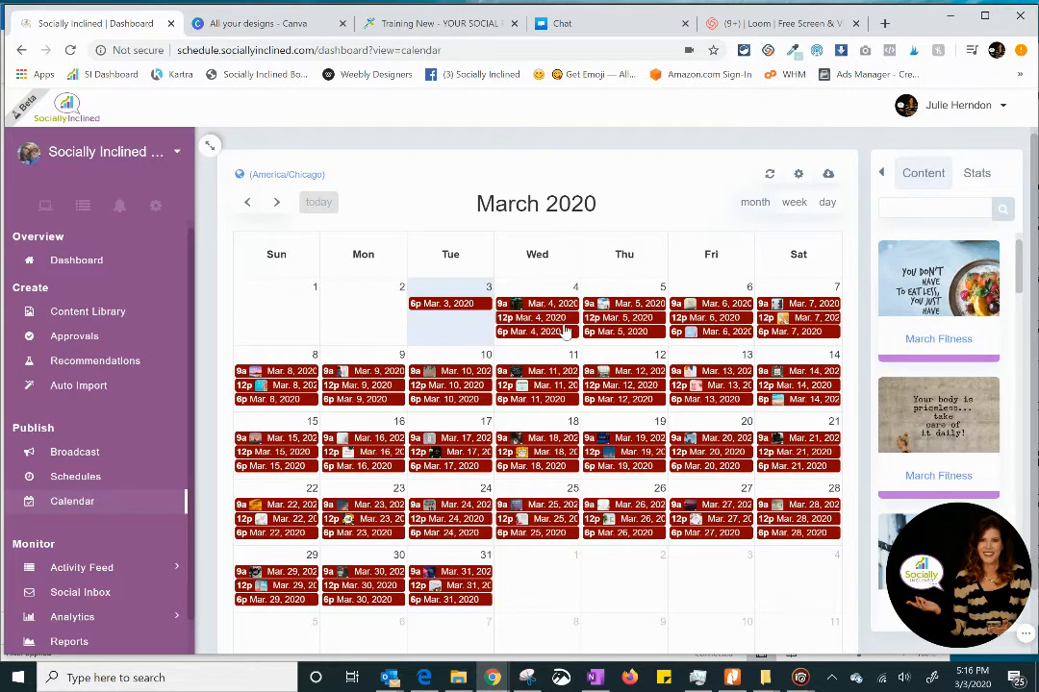
Open the Content Library and clear its existing search filter text
{"action": "left_click", "coordinate": [96, 311]}
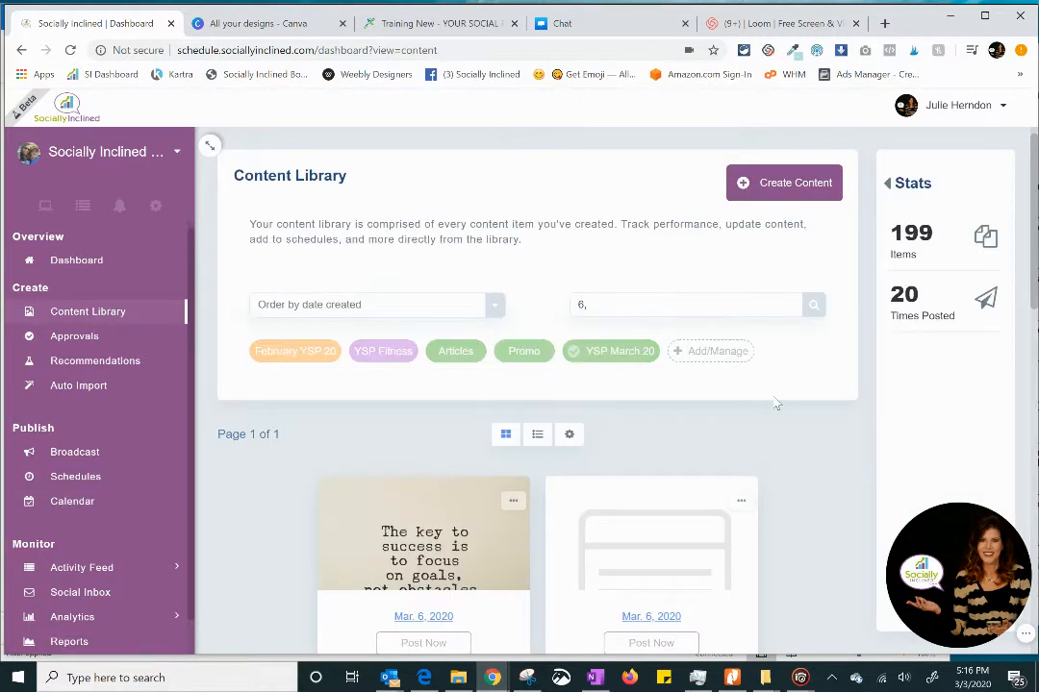
{"action": "scroll", "coordinate": [777, 403], "scroll_direction": "down", "scroll_amount": 1}
{"action": "left_click", "coordinate": [632, 237]}
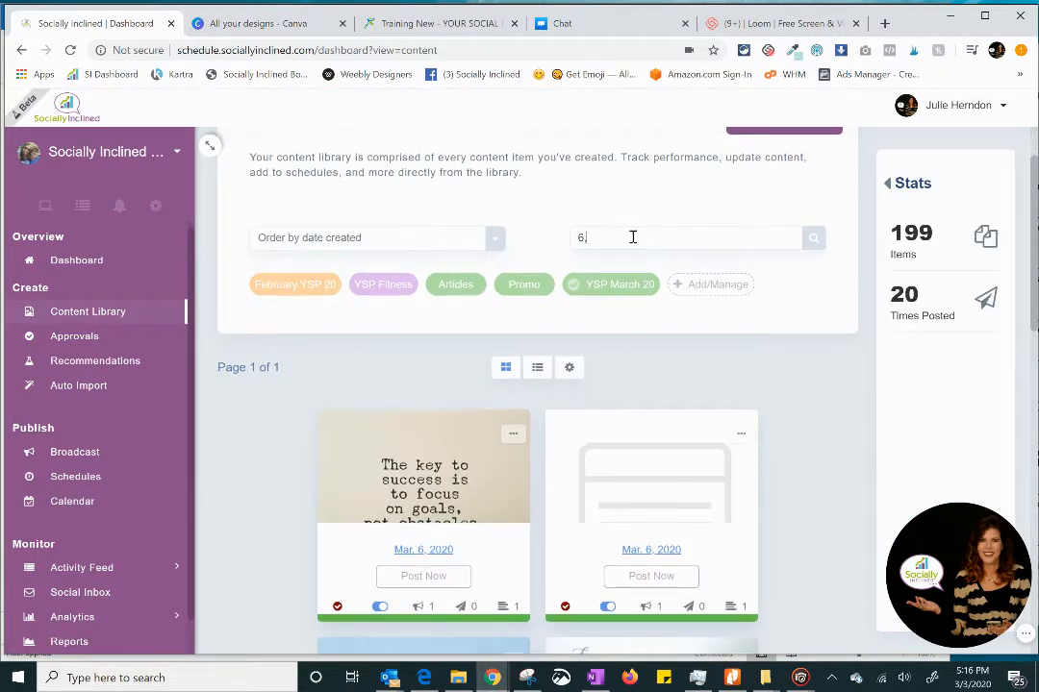
{"action": "key", "text": "BackSpace"}
{"action": "key", "text": "BackSpace"}
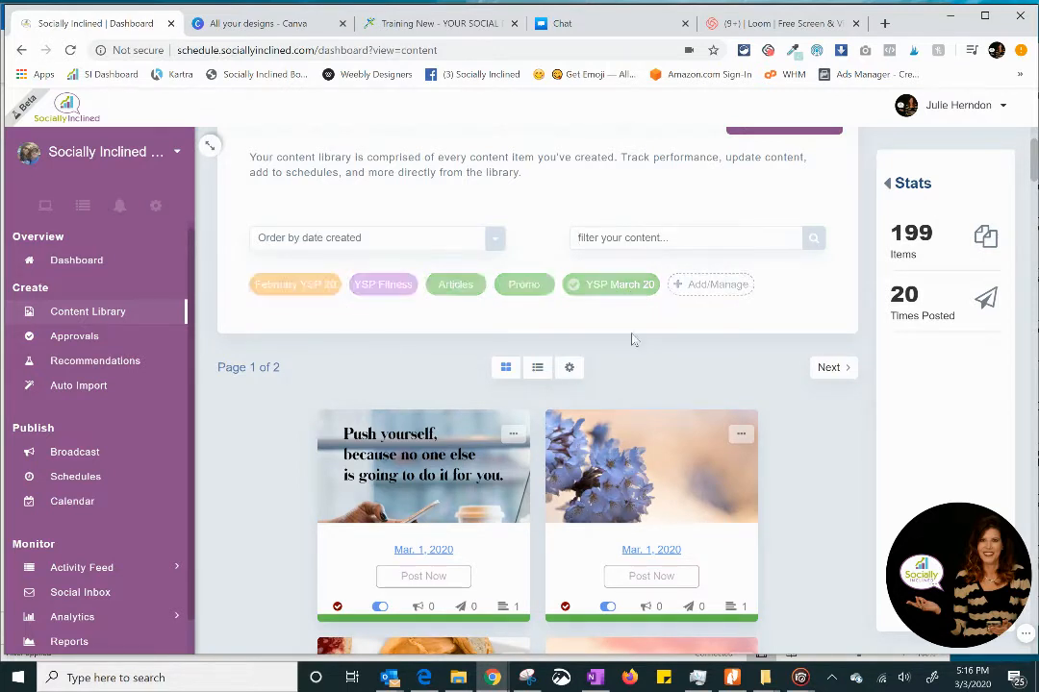
Switch off the YSP March 20 category filter and view the February YSP 20, Articles and YSP Fitness categories one at a time
{"action": "left_click", "coordinate": [622, 283]}
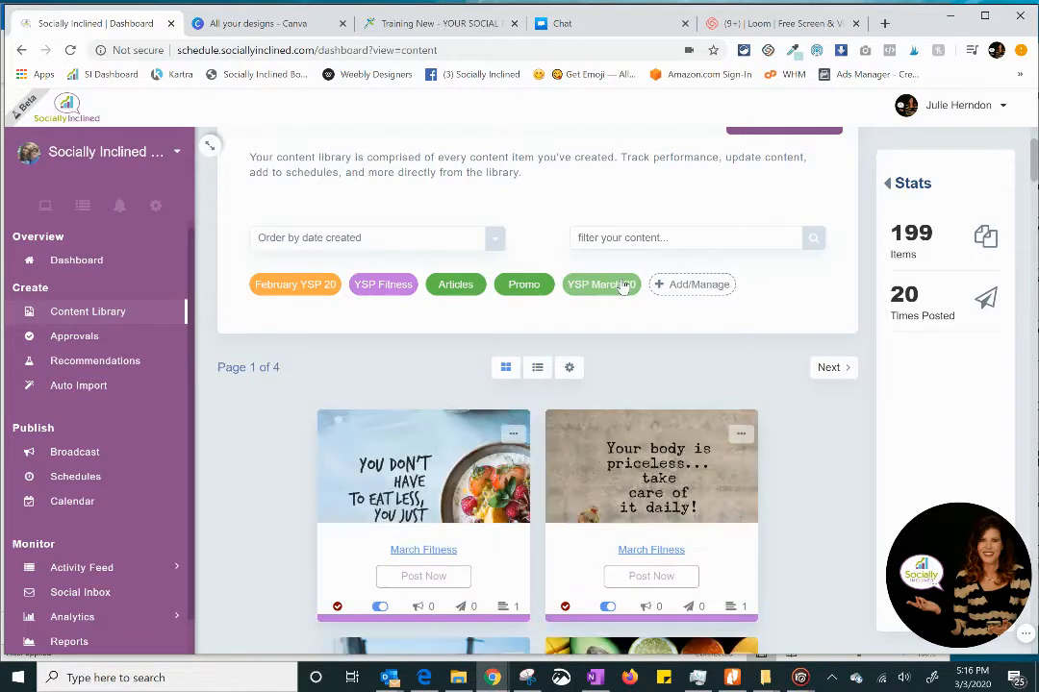
{"action": "left_click", "coordinate": [280, 289]}
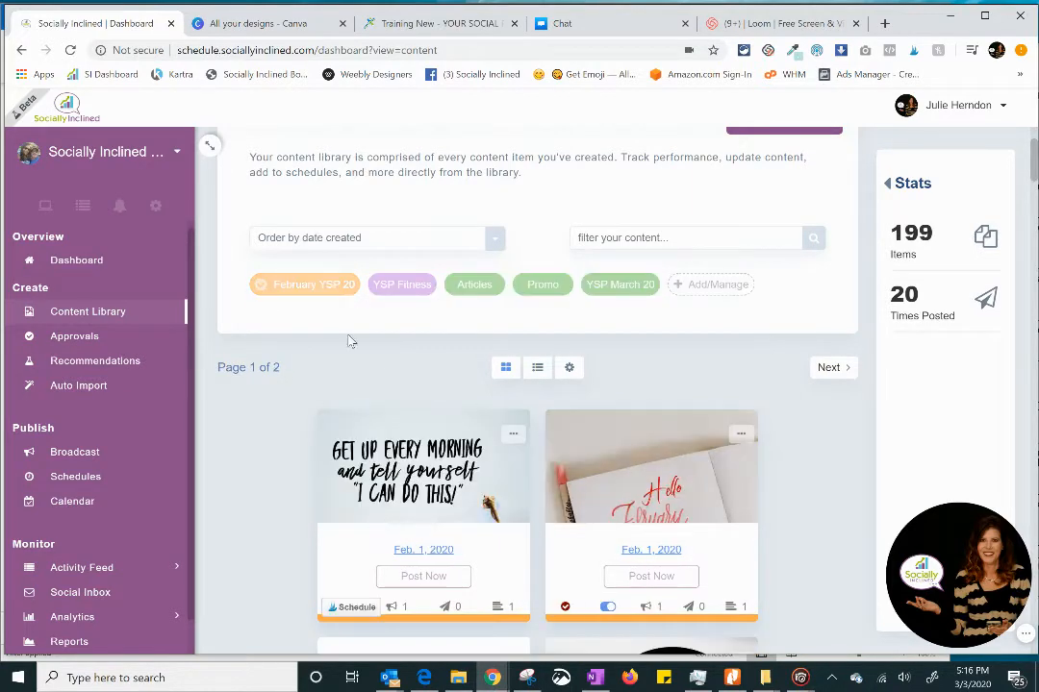
{"action": "left_click", "coordinate": [288, 284]}
{"action": "left_click", "coordinate": [454, 287]}
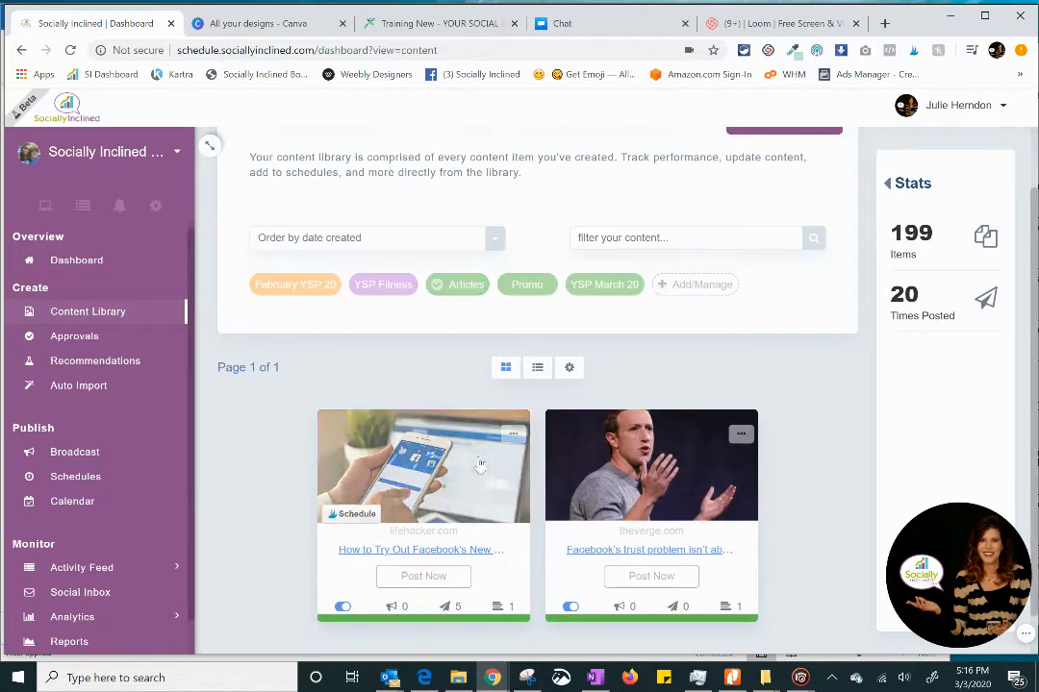
{"action": "left_click", "coordinate": [441, 283]}
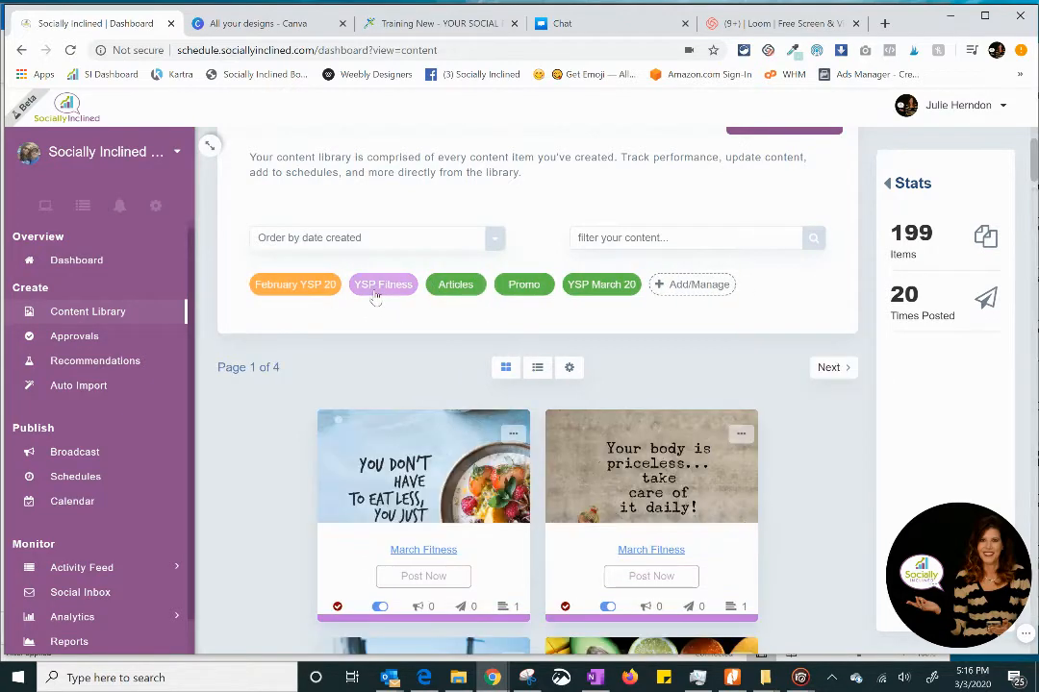
{"action": "left_click", "coordinate": [375, 289]}
{"action": "left_click", "coordinate": [393, 286]}
Filter the library to the YSP March 20 category and browse through its posts
{"action": "left_click", "coordinate": [618, 288]}
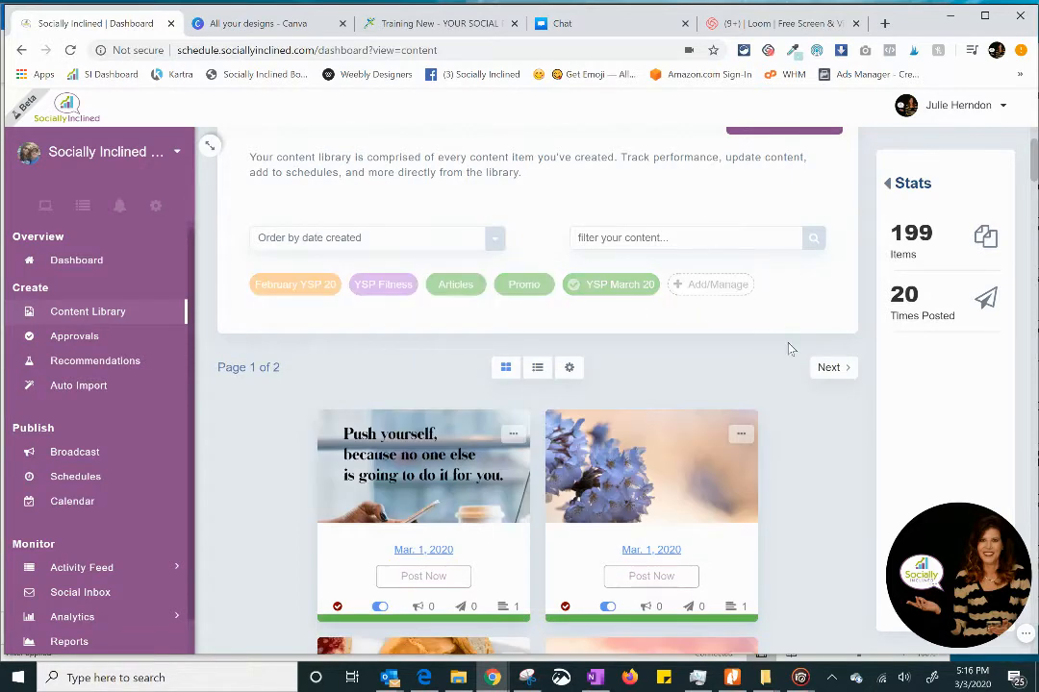
{"action": "scroll", "coordinate": [788, 349], "scroll_direction": "down", "scroll_amount": 3}
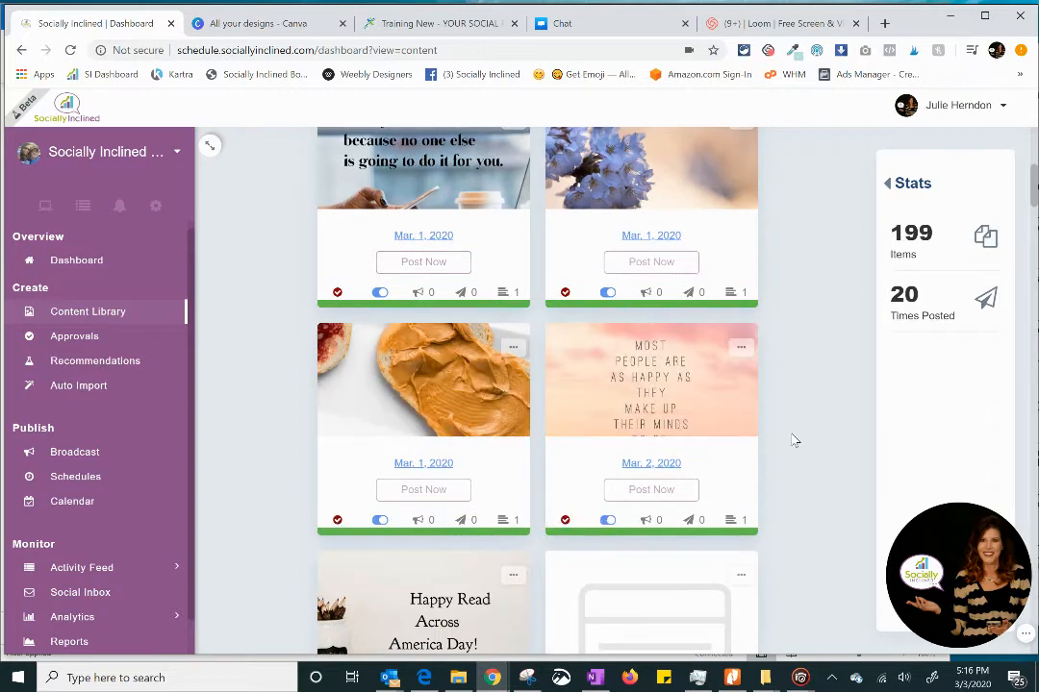
{"action": "scroll", "coordinate": [792, 439], "scroll_direction": "down", "scroll_amount": 2}
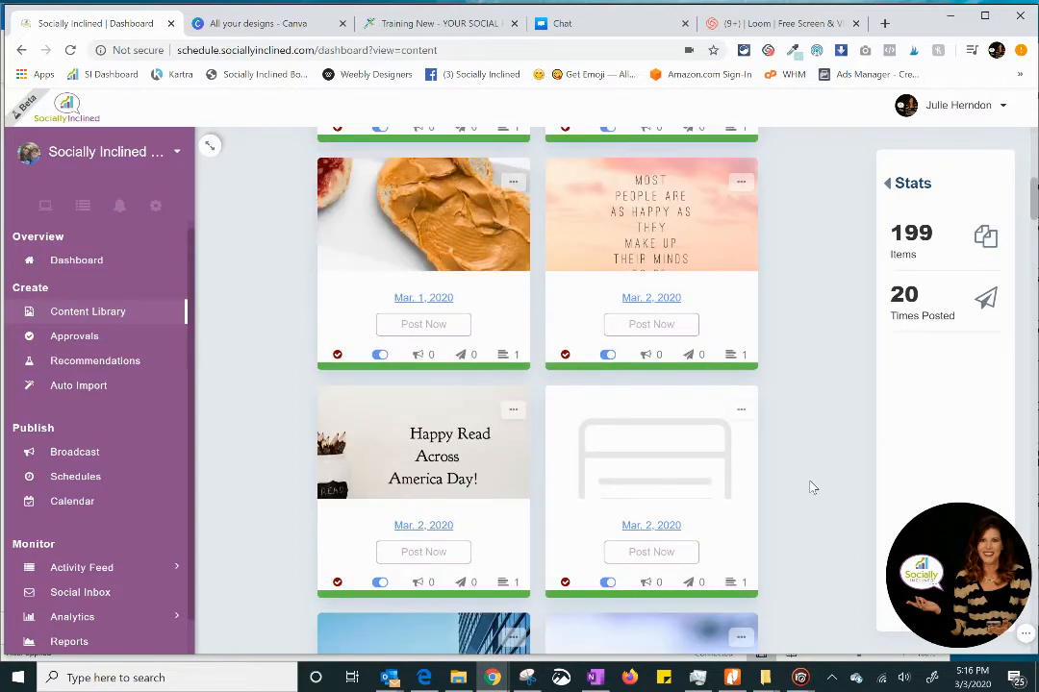
{"action": "scroll", "coordinate": [811, 488], "scroll_direction": "down", "scroll_amount": 12}
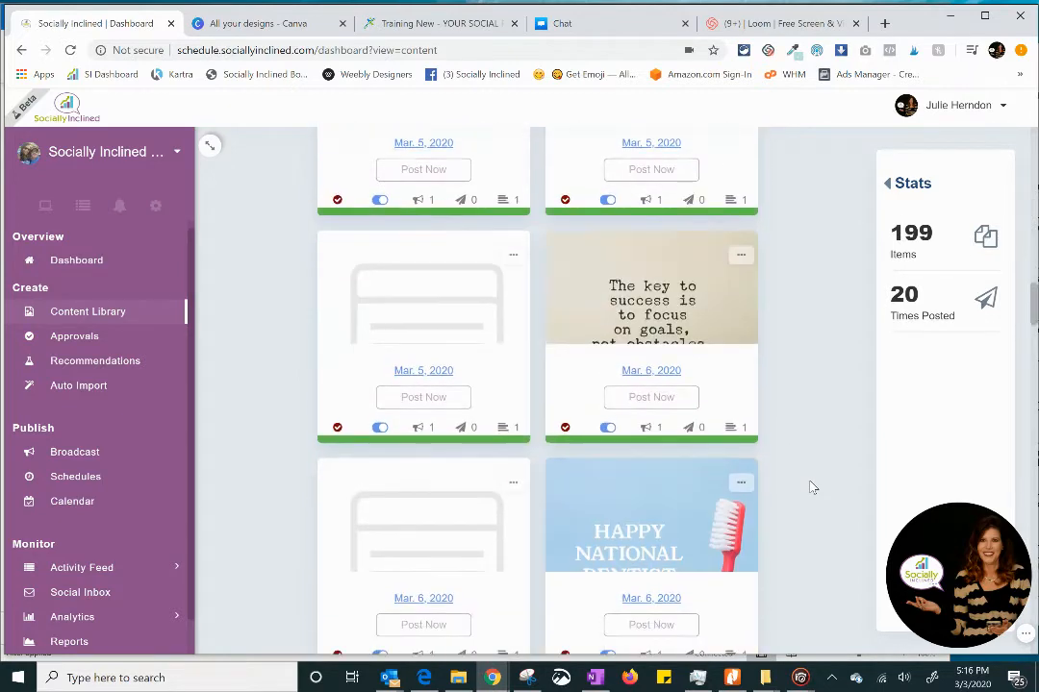
{"action": "scroll", "coordinate": [810, 487], "scroll_direction": "down", "scroll_amount": 12}
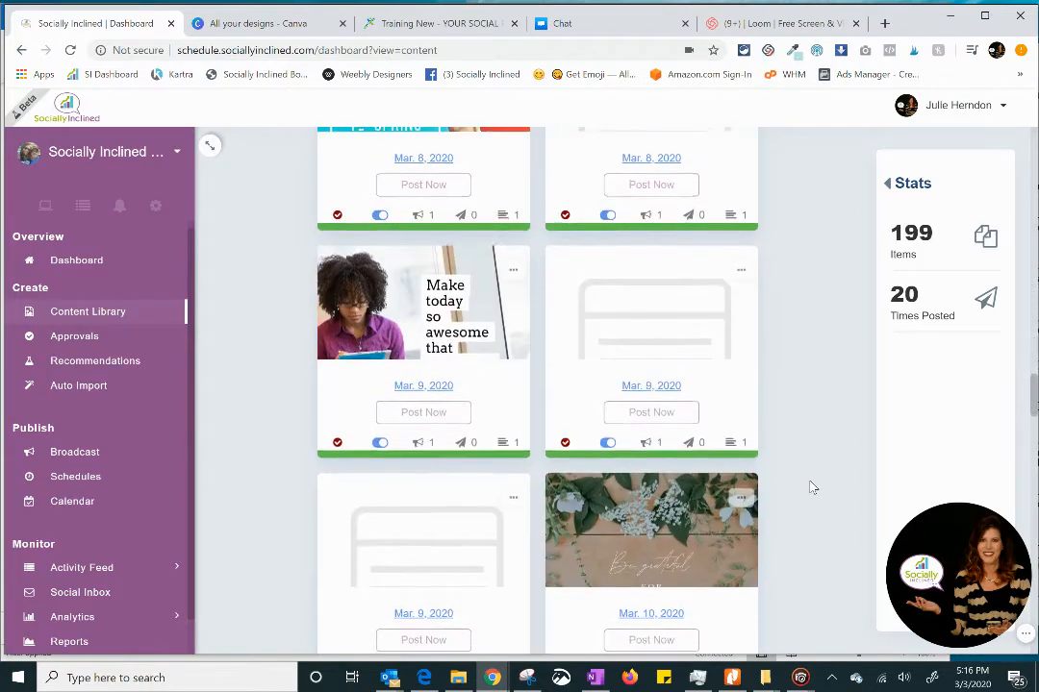
{"action": "scroll", "coordinate": [810, 487], "scroll_direction": "down", "scroll_amount": 4}
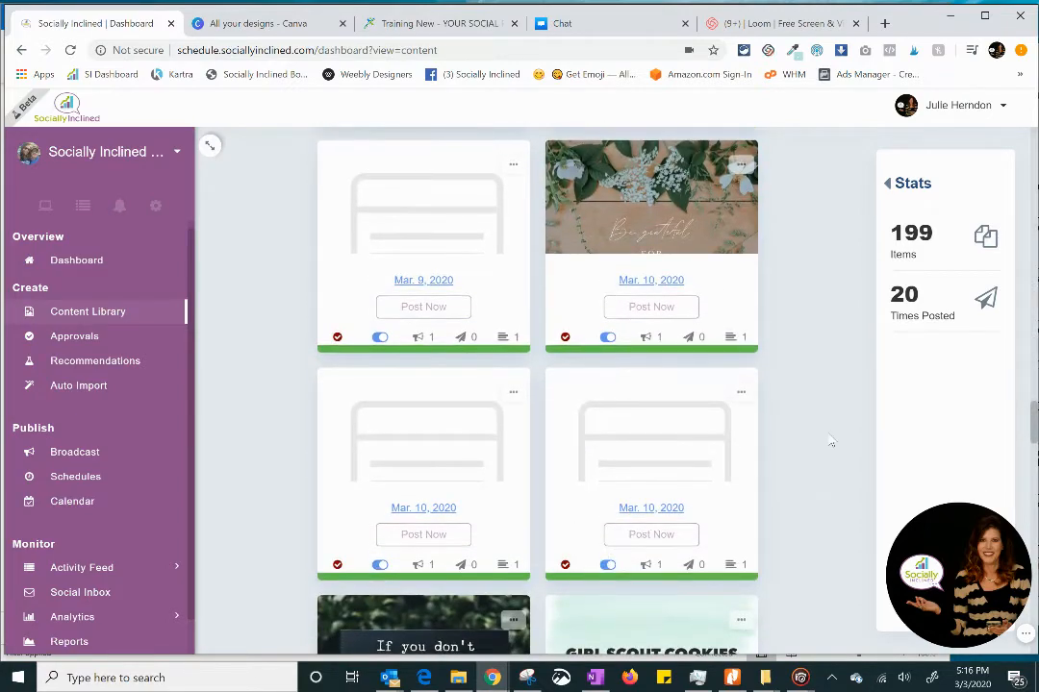
{"action": "scroll", "coordinate": [831, 442], "scroll_direction": "up", "scroll_amount": 12}
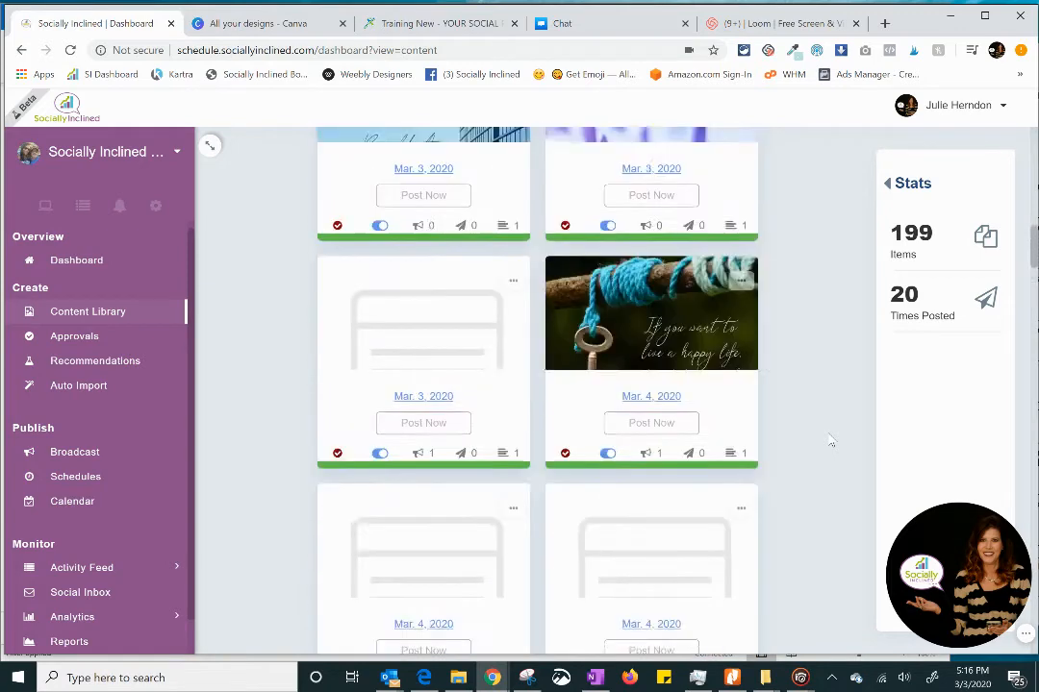
{"action": "scroll", "coordinate": [831, 441], "scroll_direction": "up", "scroll_amount": 10}
Search the YSP March 20 content for "17" and look over the matching posts
{"action": "left_click", "coordinate": [641, 306]}
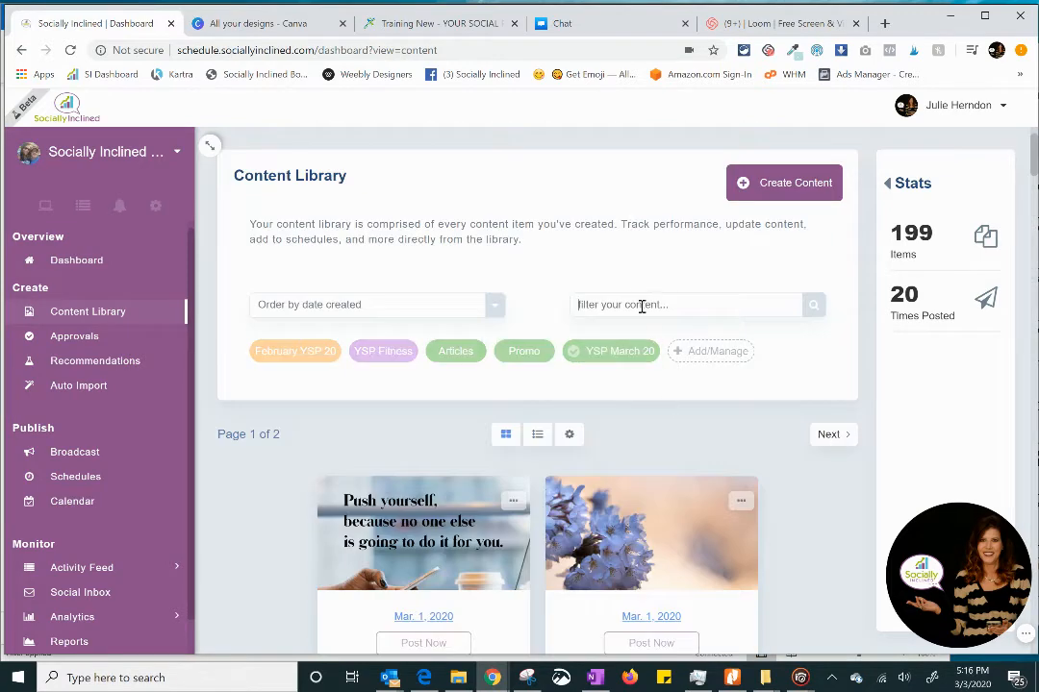
{"action": "type", "text": "17"}
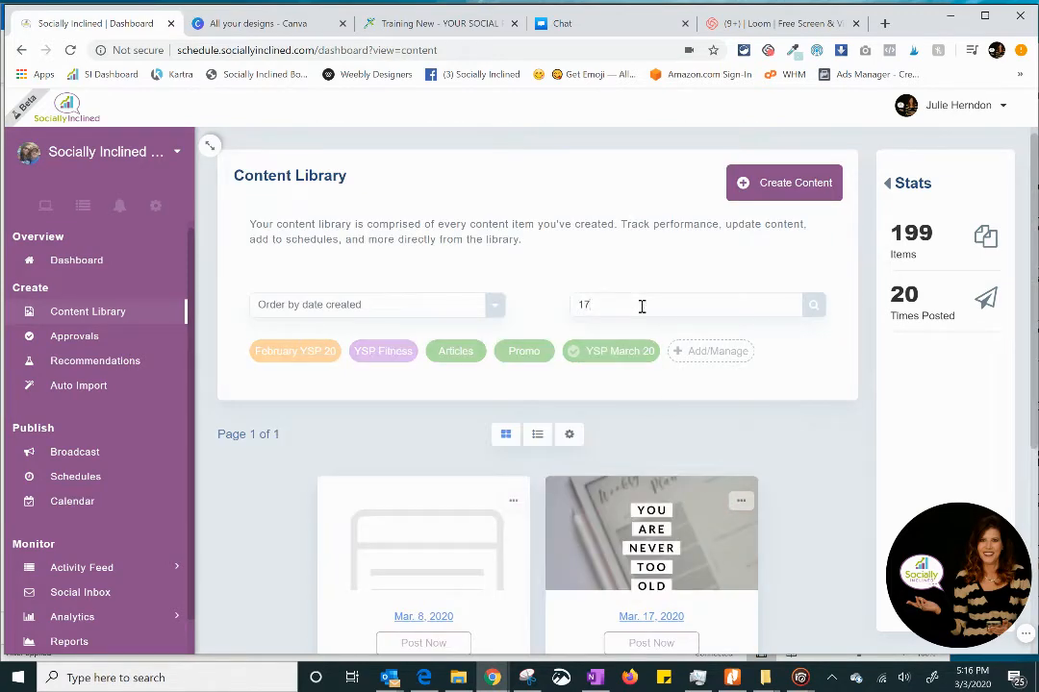
{"action": "scroll", "coordinate": [815, 458], "scroll_direction": "down", "scroll_amount": 3}
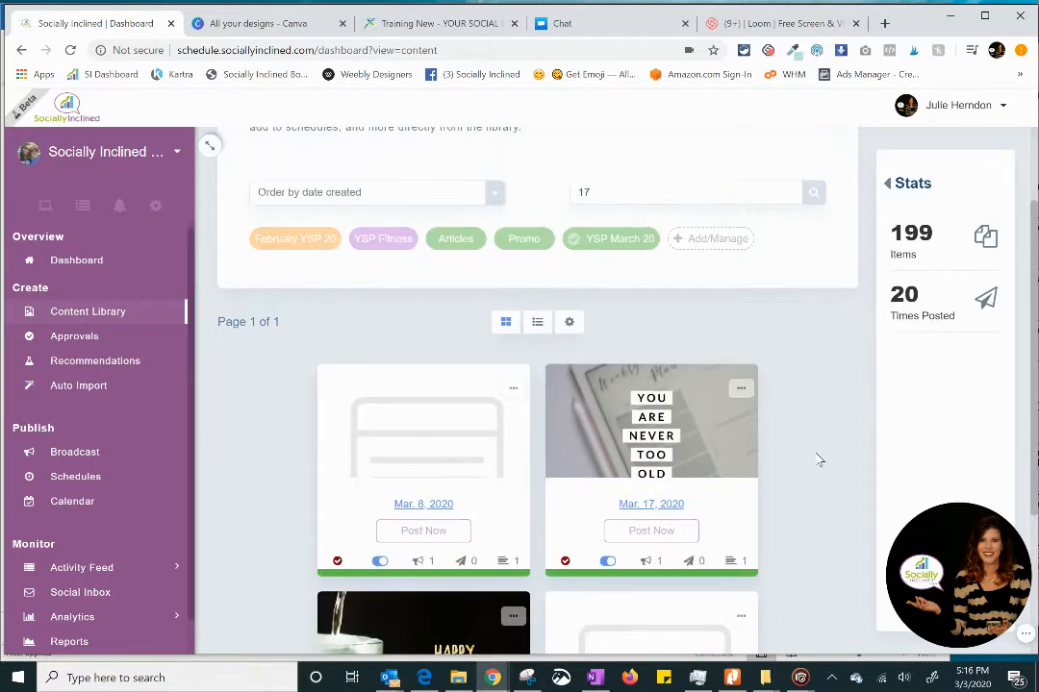
{"action": "scroll", "coordinate": [818, 459], "scroll_direction": "up", "scroll_amount": 3}
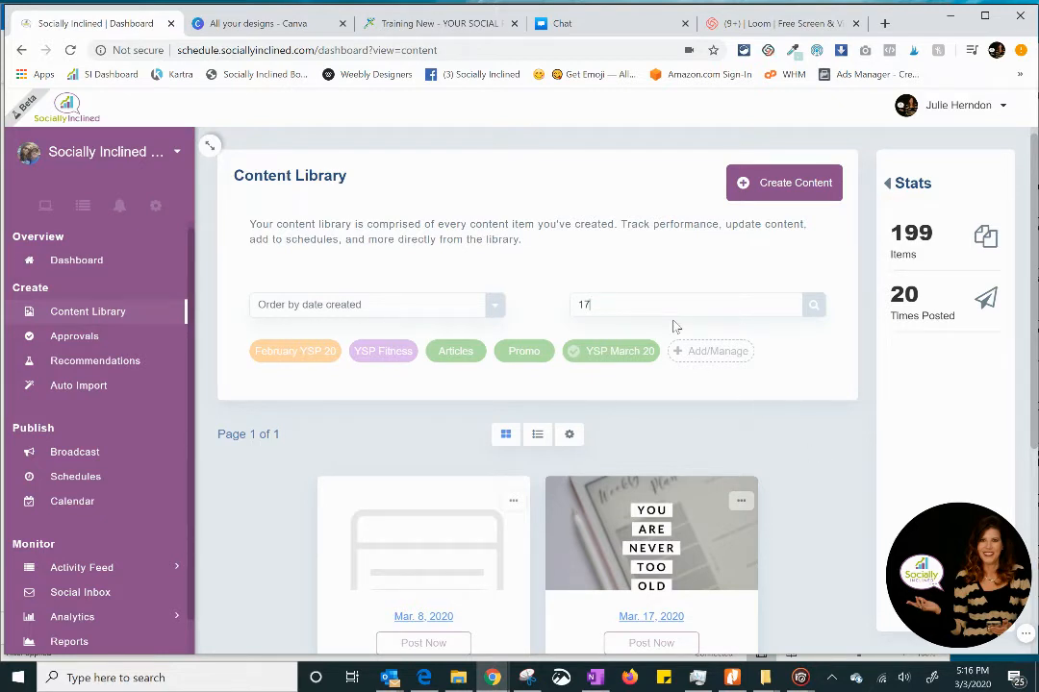
Replace the content search text with "6,"
{"action": "key", "text": "BackSpace"}
{"action": "key", "text": "BackSpace"}
{"action": "type", "text": "16"}
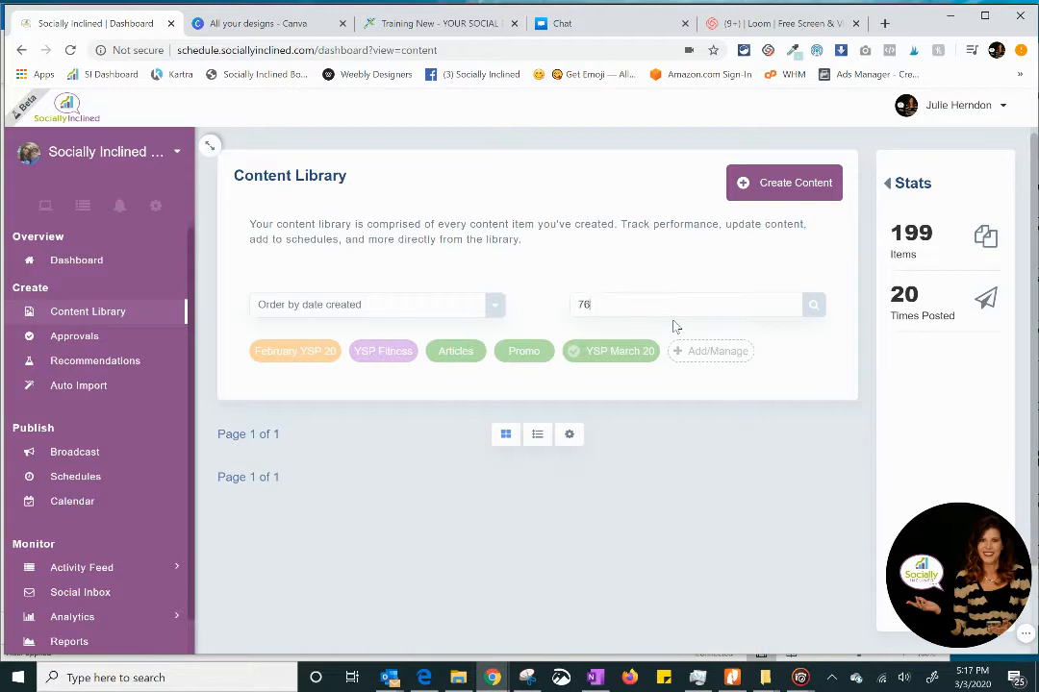
{"action": "key", "text": "BackSpace"}
{"action": "key", "text": "BackSpace"}
{"action": "type", "text": "6"}
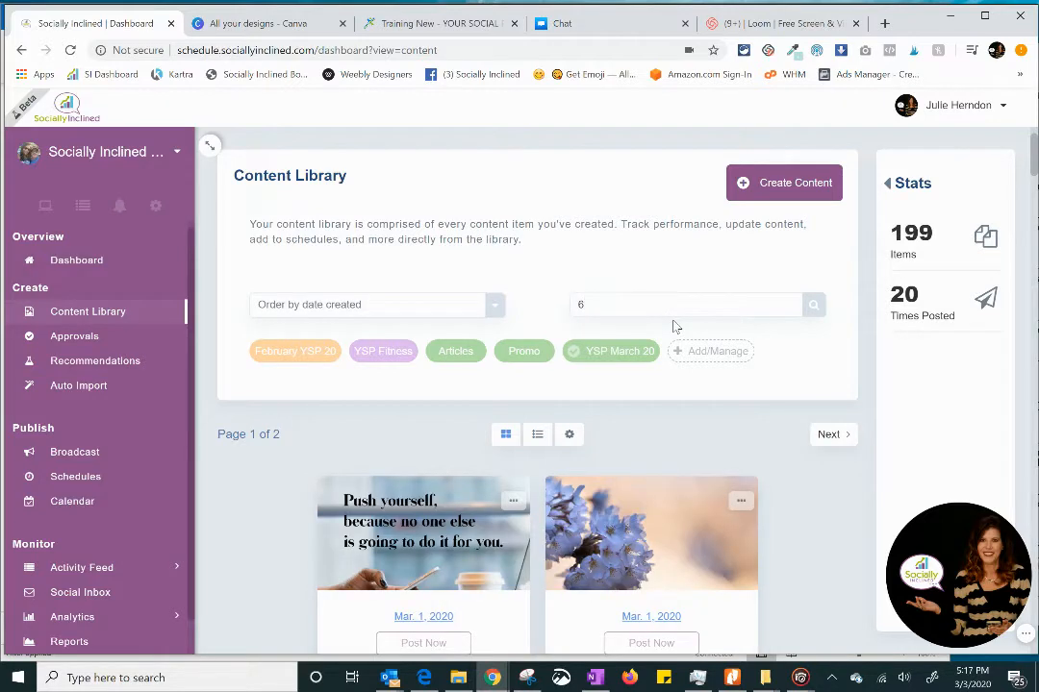
{"action": "type", "text": ","}
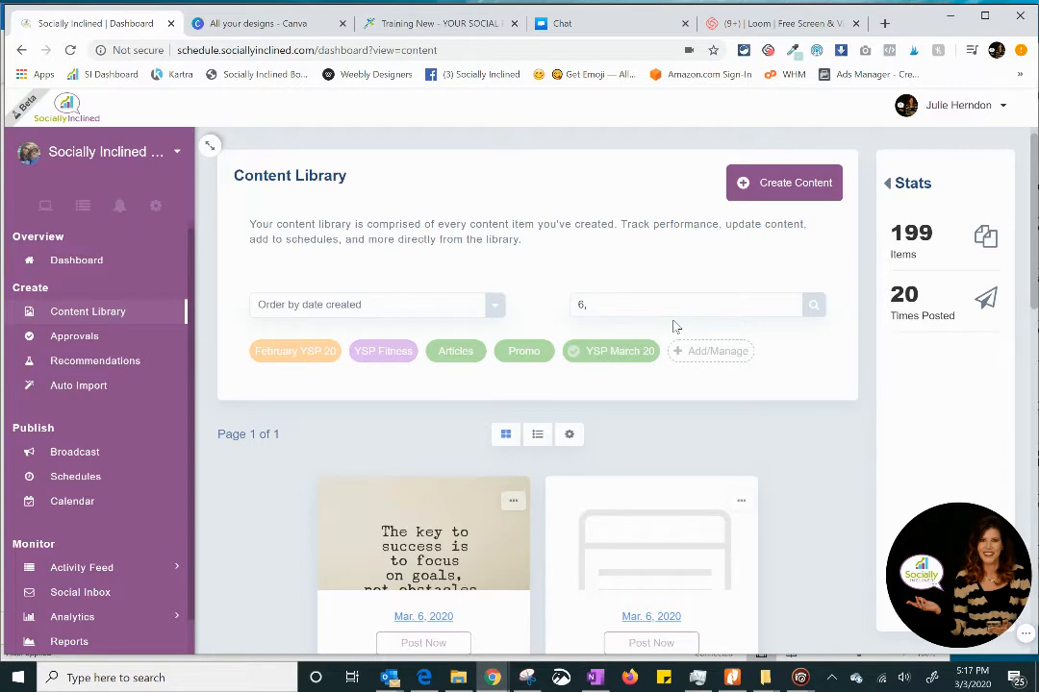
Look through the posts matching "6," and clear the search text
{"action": "scroll", "coordinate": [814, 503], "scroll_direction": "down", "scroll_amount": 3}
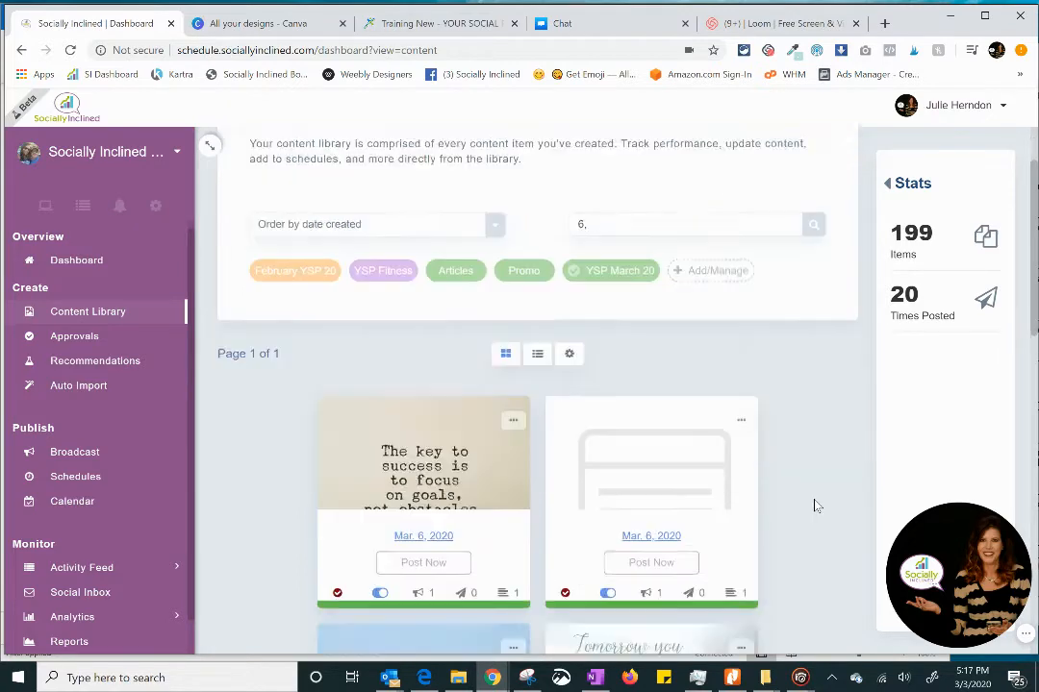
{"action": "scroll", "coordinate": [768, 517], "scroll_direction": "down", "scroll_amount": 5}
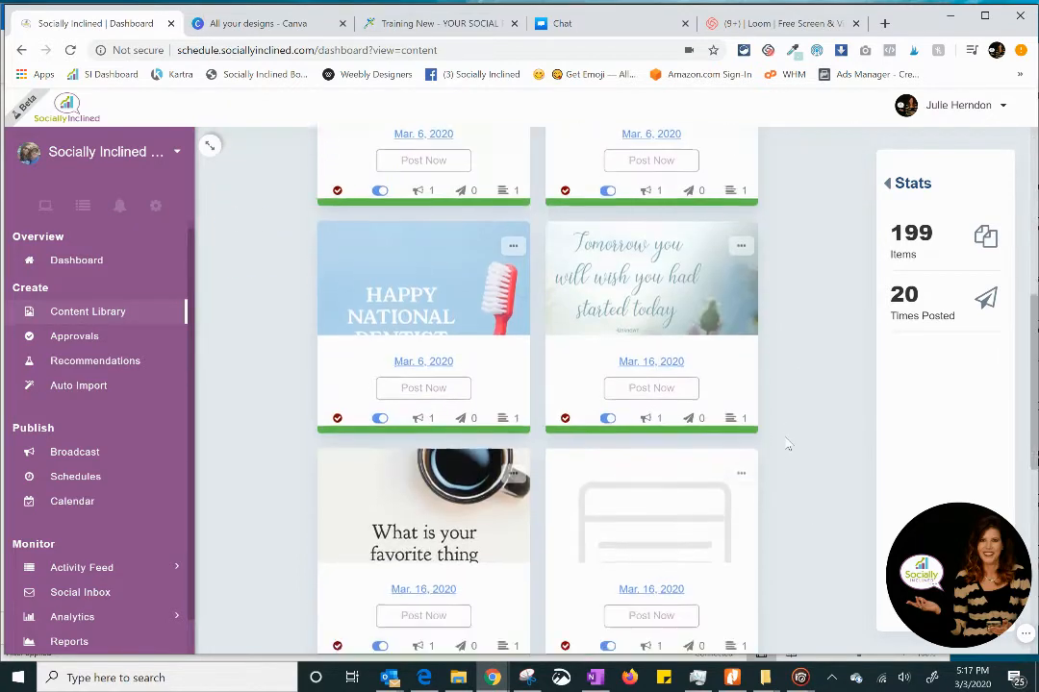
{"action": "scroll", "coordinate": [768, 516], "scroll_direction": "down", "scroll_amount": 3}
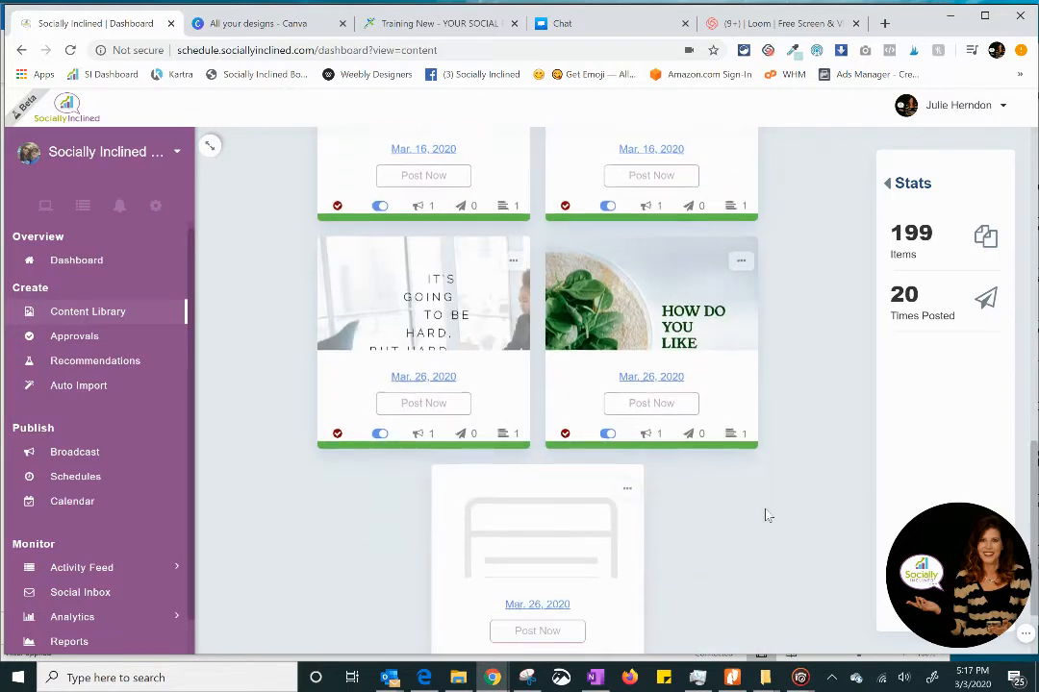
{"action": "scroll", "coordinate": [767, 516], "scroll_direction": "up", "scroll_amount": 4}
{"action": "scroll", "coordinate": [767, 517], "scroll_direction": "up", "scroll_amount": 5}
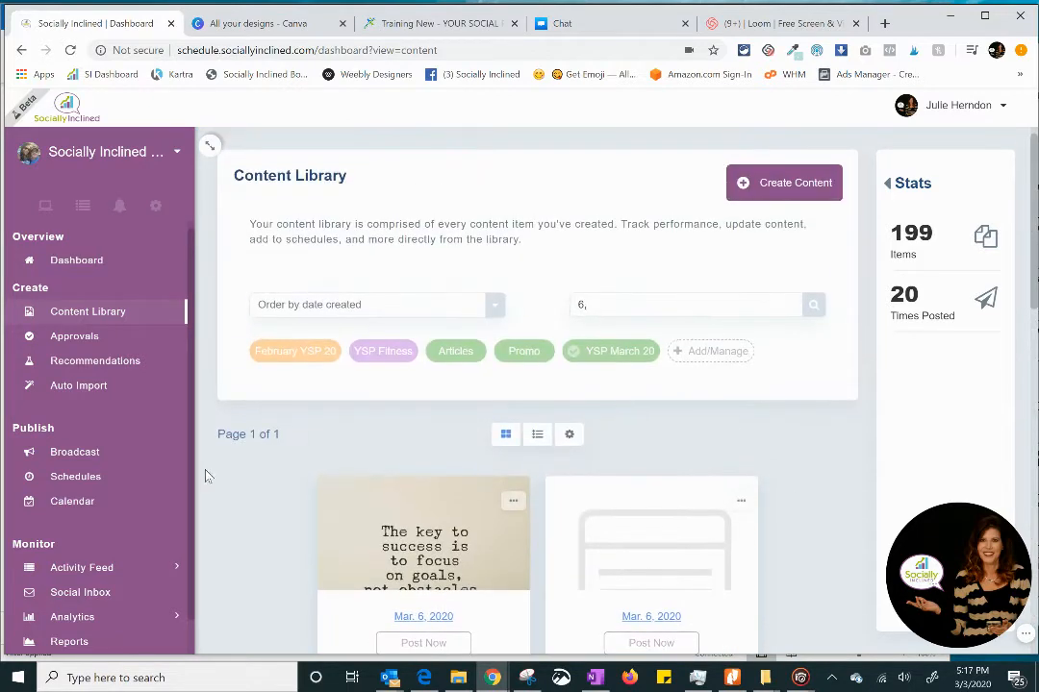
{"action": "left_click_drag", "start_coordinate": [622, 308], "coordinate": [541, 315]}
{"action": "key", "text": "BackSpace"}
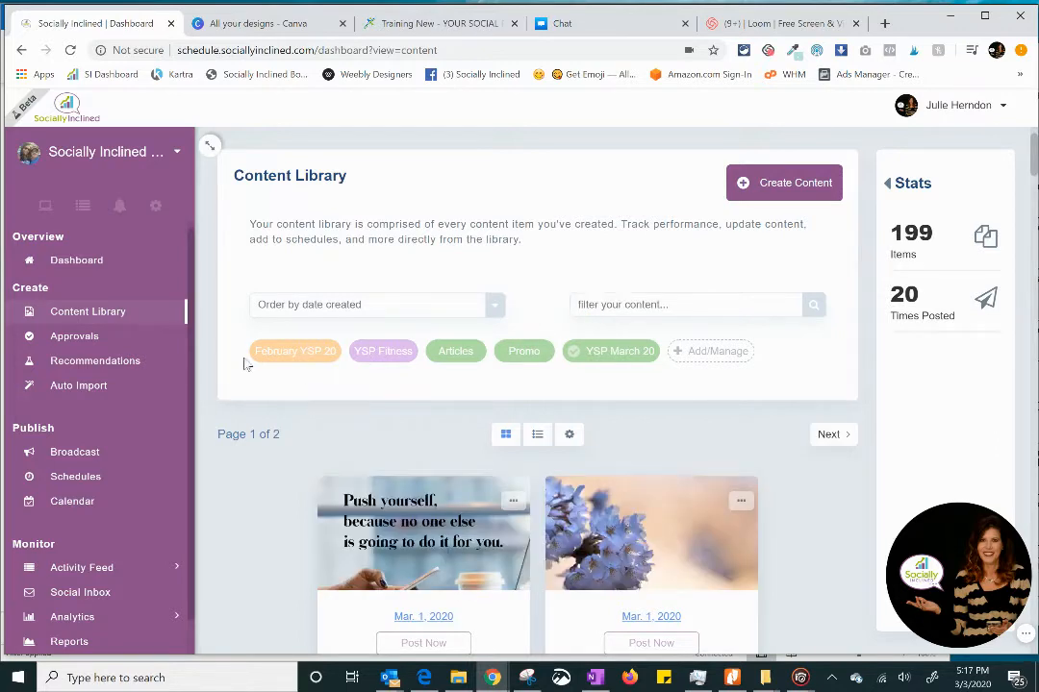
Open the 9 a.m. March 4, 2020 post from the calendar and show its content stats
{"action": "left_click", "coordinate": [69, 503]}
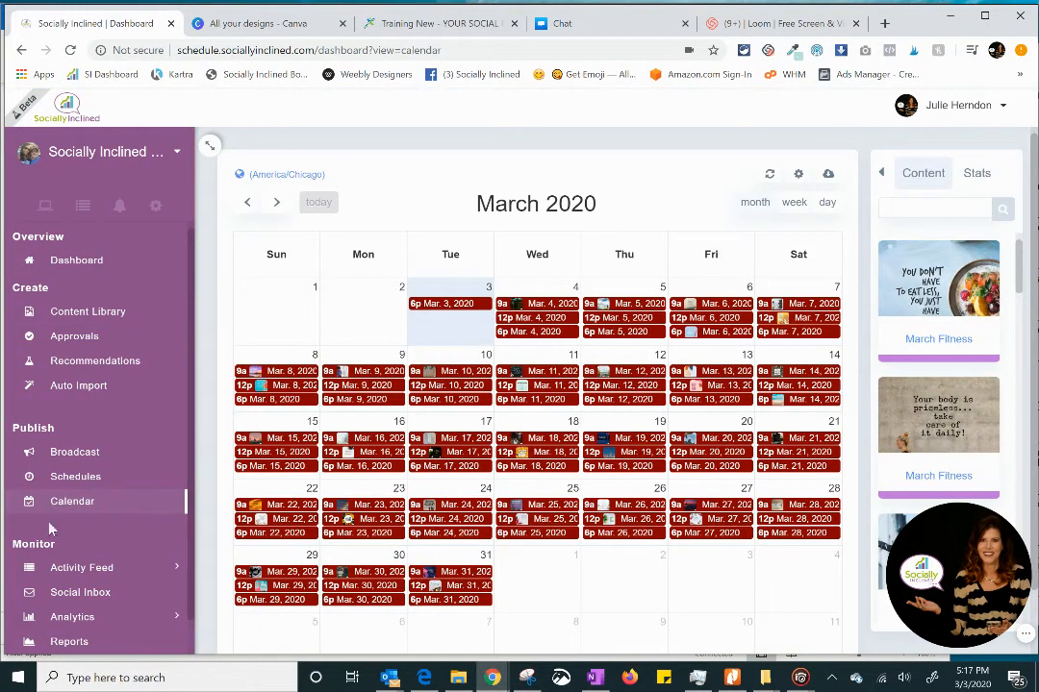
{"action": "left_click", "coordinate": [564, 304]}
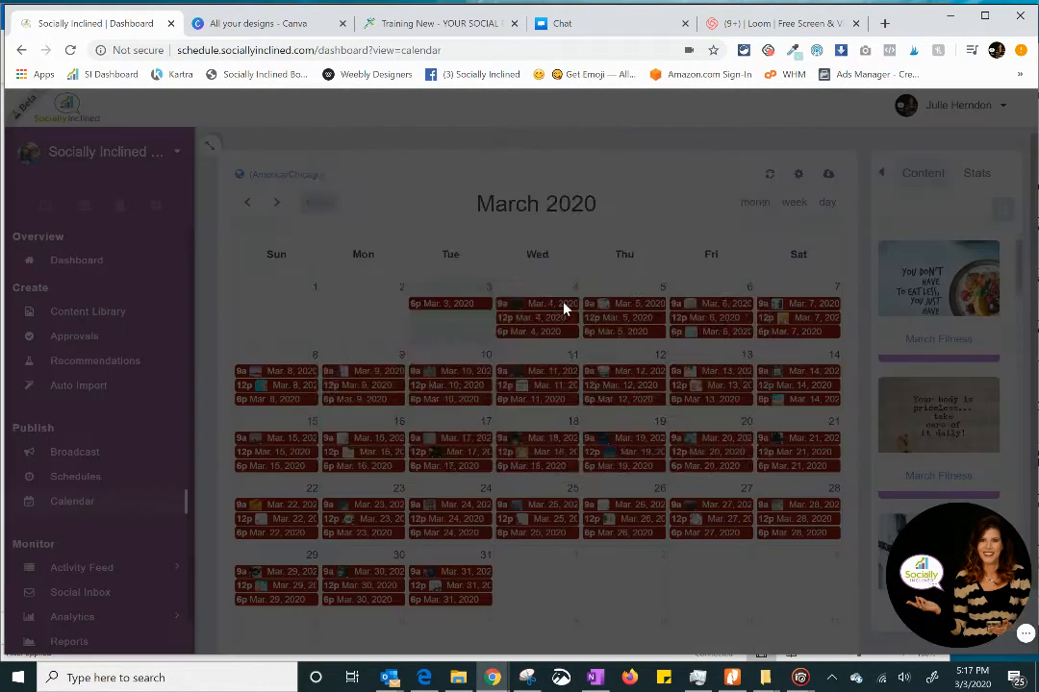
{"action": "scroll", "coordinate": [577, 404], "scroll_direction": "down", "scroll_amount": 2}
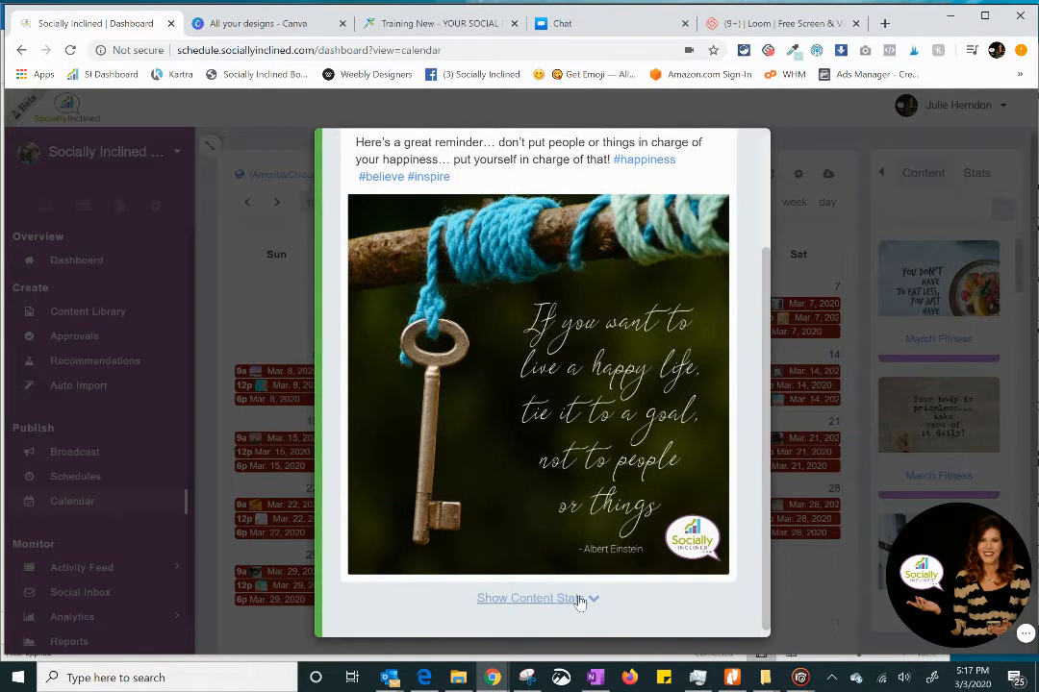
{"action": "left_click", "coordinate": [583, 598]}
{"action": "scroll", "coordinate": [649, 539], "scroll_direction": "down", "scroll_amount": 1}
{"action": "scroll", "coordinate": [649, 539], "scroll_direction": "down", "scroll_amount": 1}
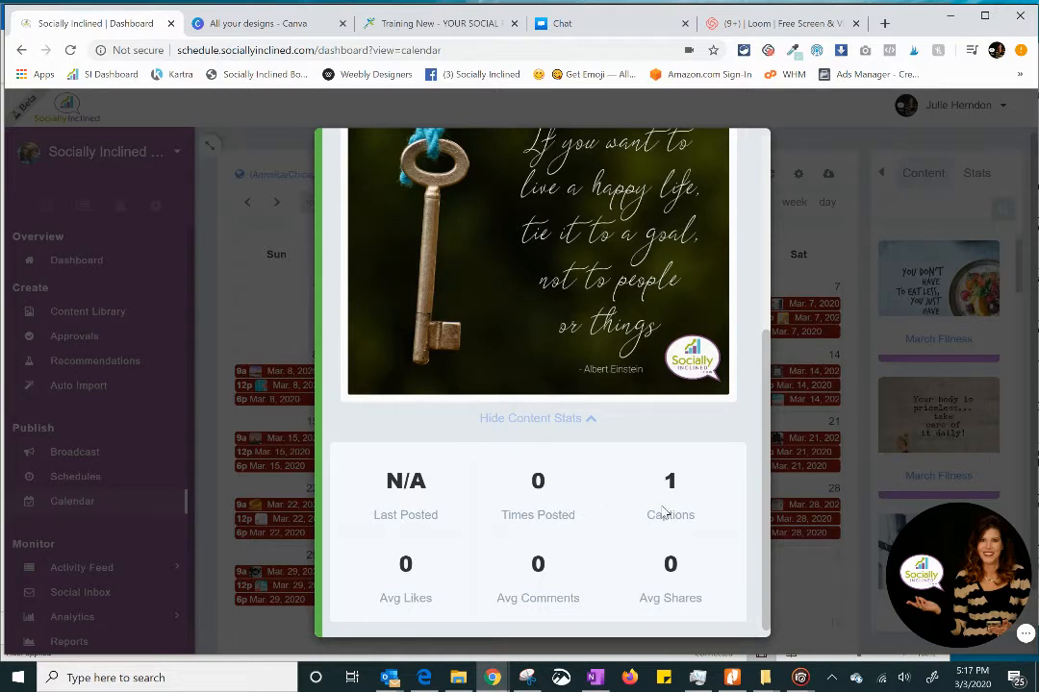
Look over the March 4 post's caption and image, and open its content management page
{"action": "scroll", "coordinate": [700, 363], "scroll_direction": "up", "scroll_amount": 4}
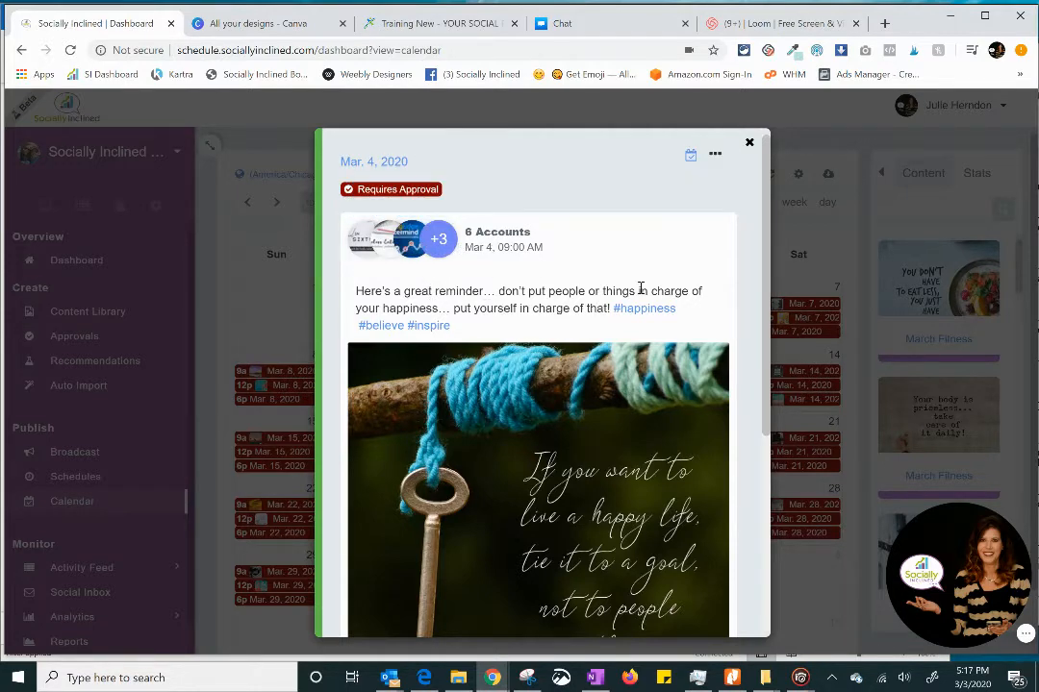
{"action": "scroll", "coordinate": [640, 288], "scroll_direction": "down", "scroll_amount": 4}
{"action": "scroll", "coordinate": [615, 332], "scroll_direction": "up", "scroll_amount": 4}
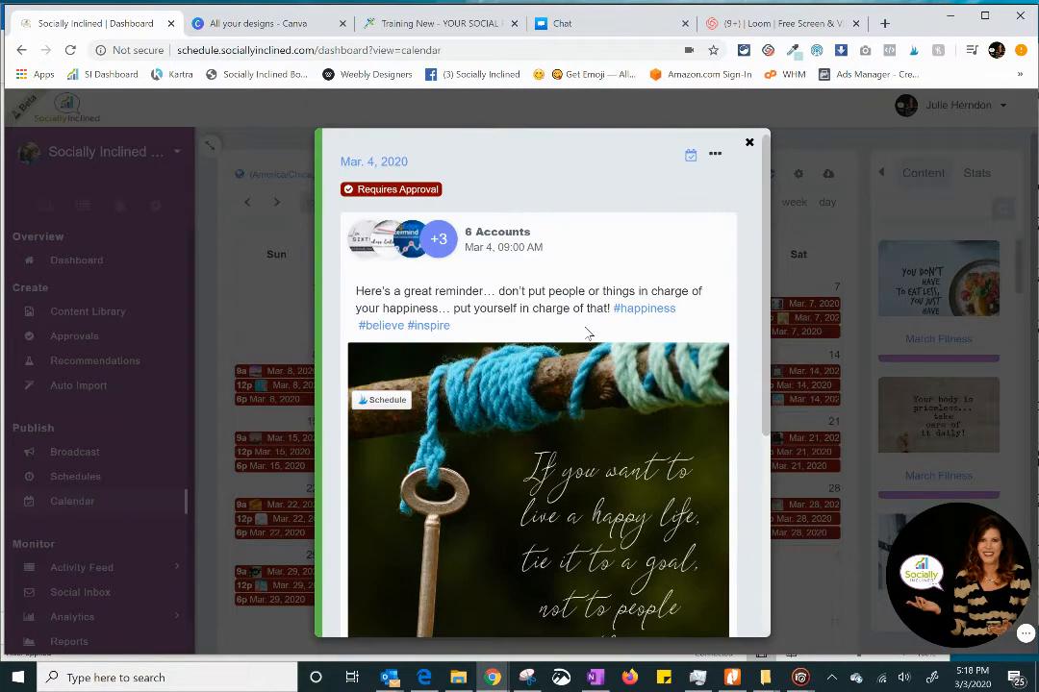
{"action": "mouse_move", "coordinate": [378, 194]}
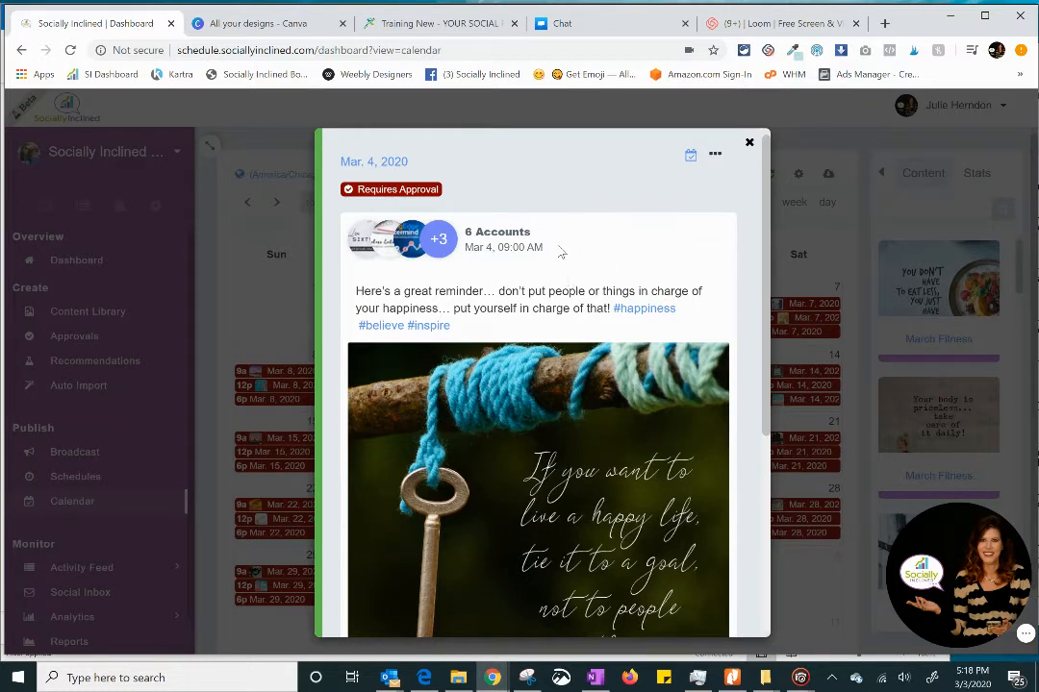
{"action": "left_click", "coordinate": [716, 156]}
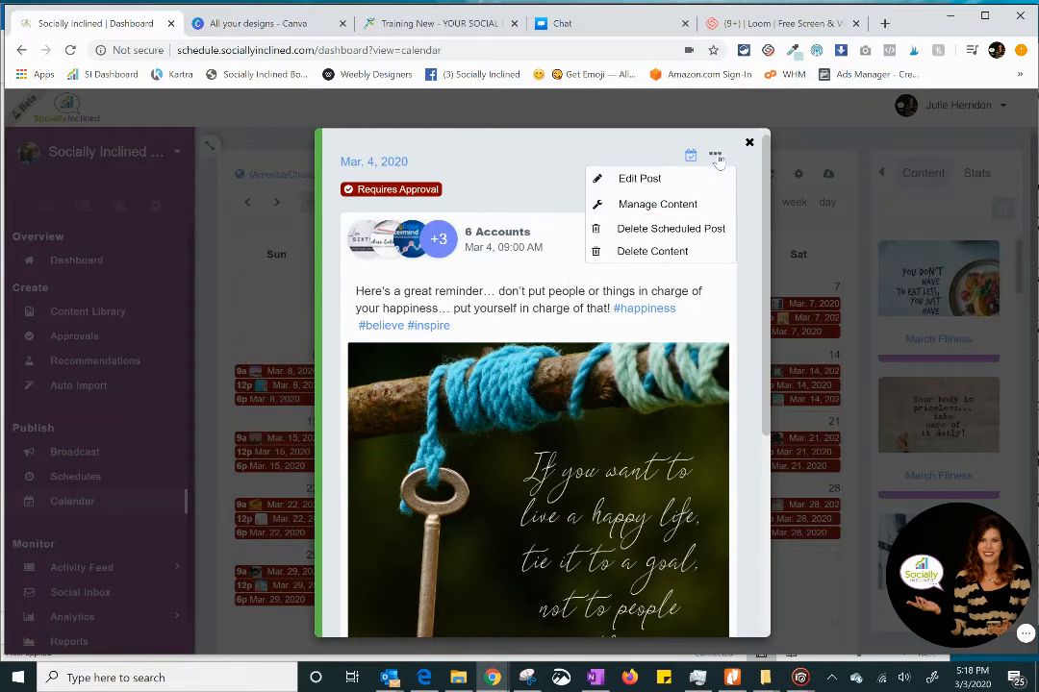
{"action": "left_click", "coordinate": [549, 171]}
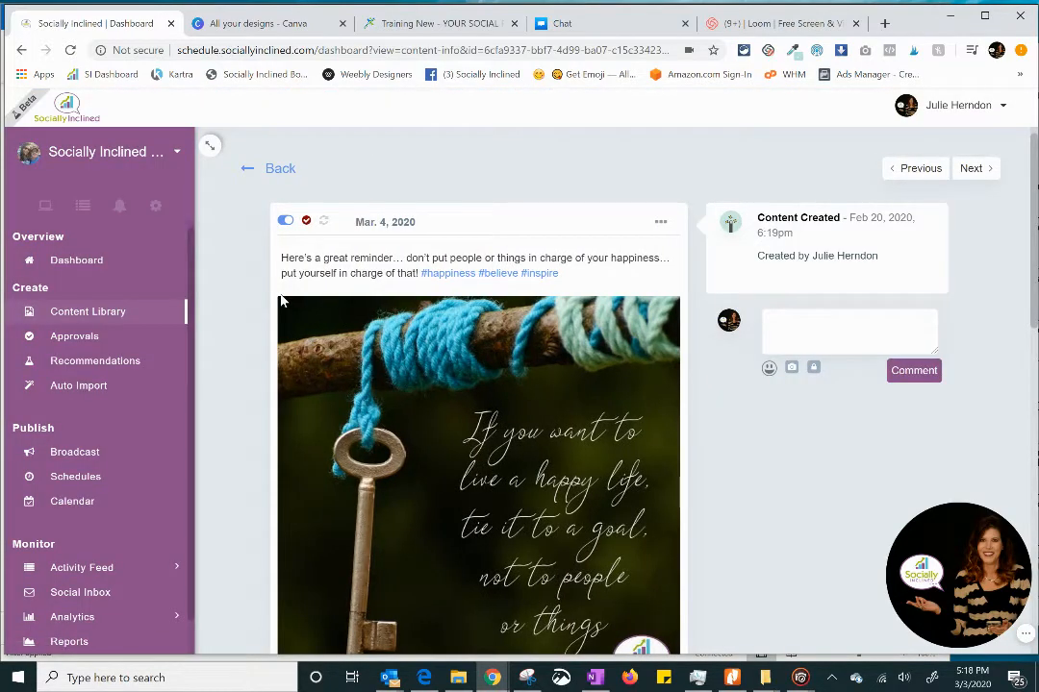
Examine the March 4 content's status markers, available actions, image and category tags
{"action": "mouse_move", "coordinate": [307, 223]}
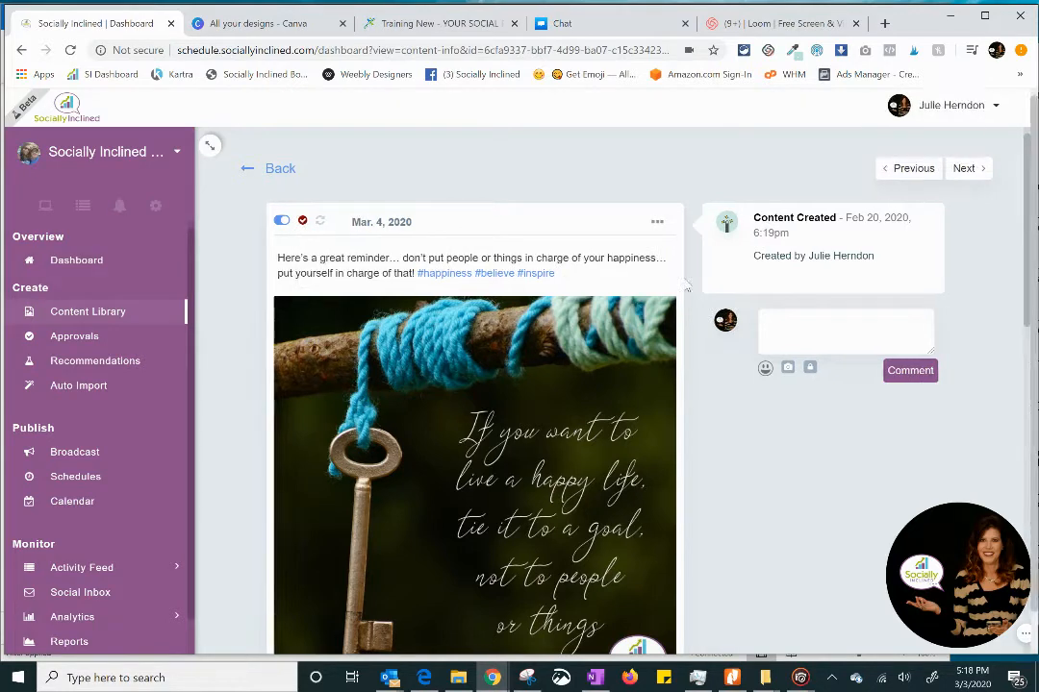
{"action": "left_click", "coordinate": [661, 222]}
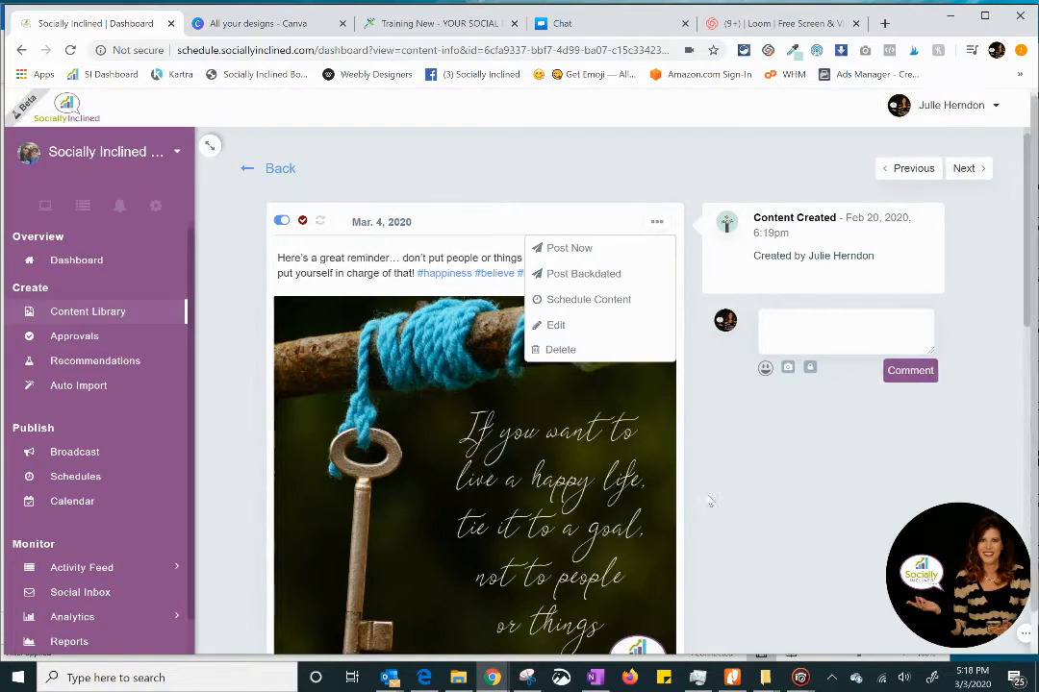
{"action": "left_click", "coordinate": [723, 505]}
{"action": "scroll", "coordinate": [725, 495], "scroll_direction": "down", "scroll_amount": 2}
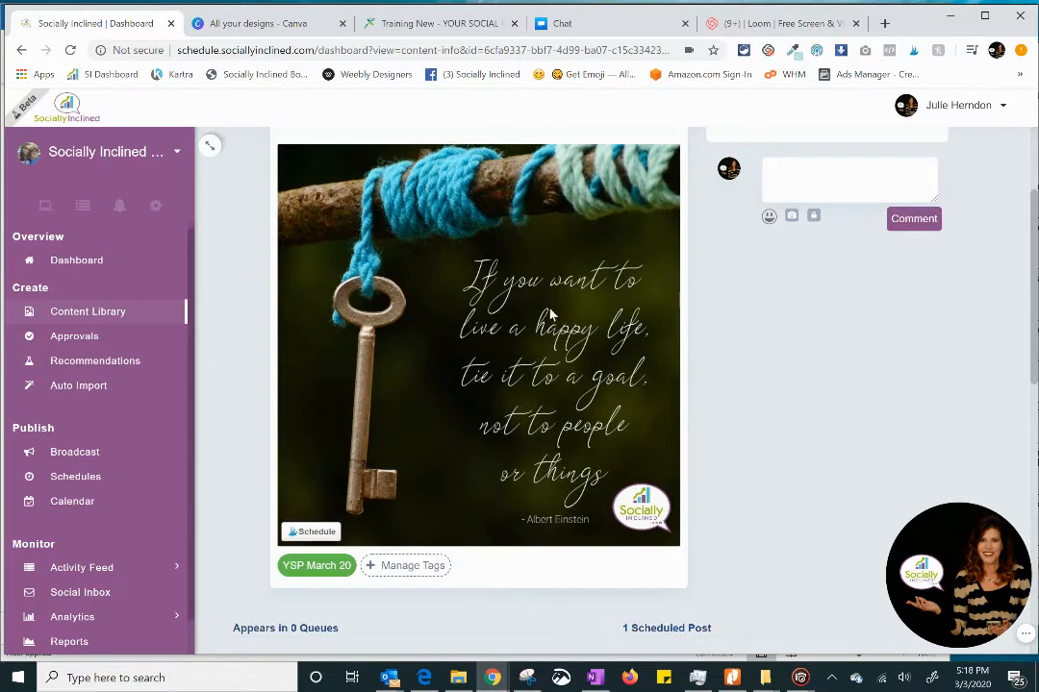
{"action": "mouse_move", "coordinate": [505, 371]}
{"action": "scroll", "coordinate": [716, 430], "scroll_direction": "up", "scroll_amount": 2}
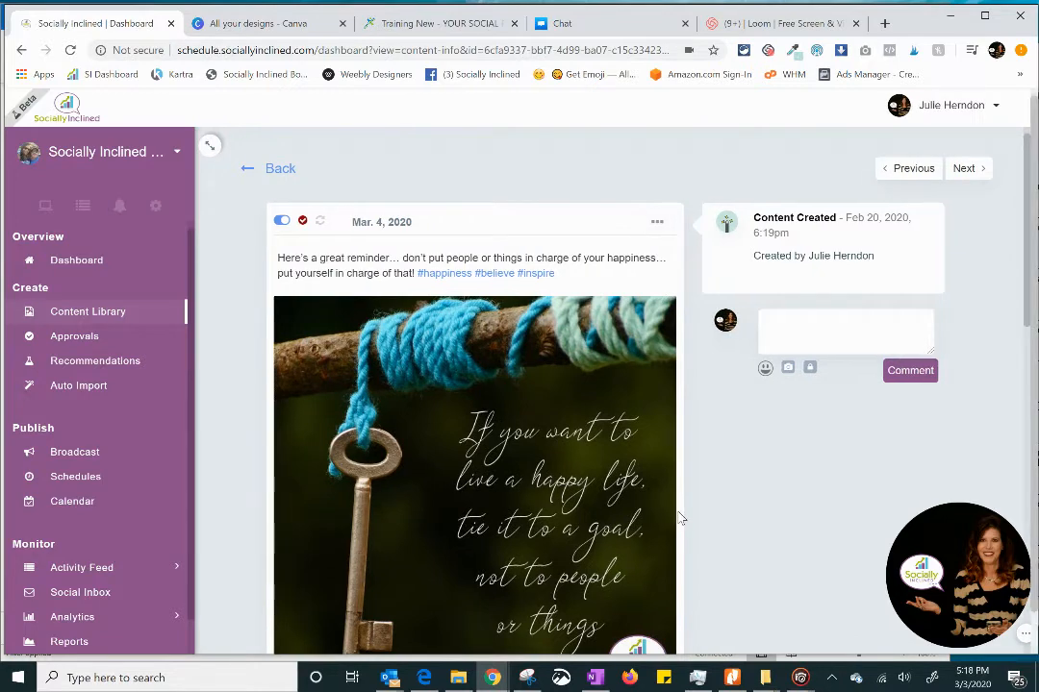
Open the March 4 content for editing and view its captions section before returning to its media
{"action": "left_click", "coordinate": [661, 222]}
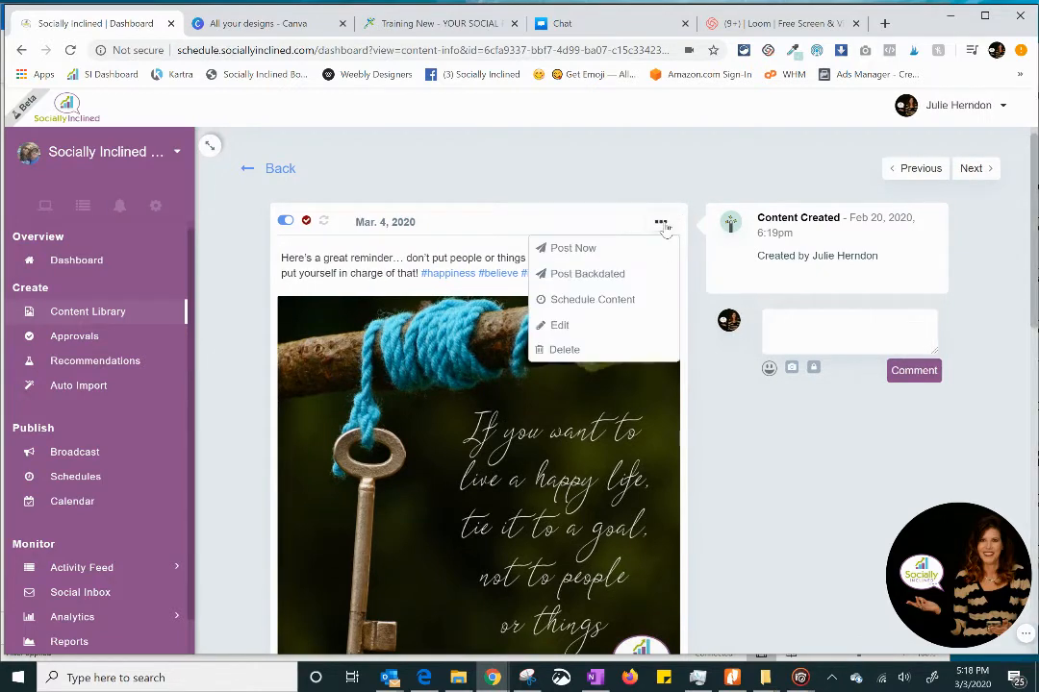
{"action": "left_click", "coordinate": [560, 328]}
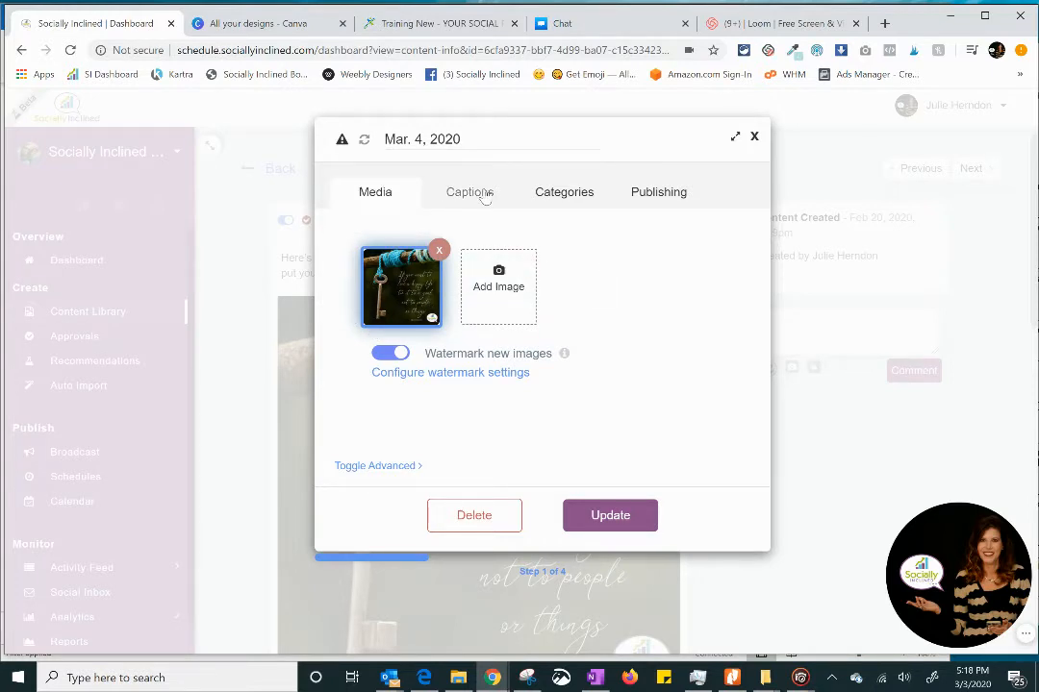
{"action": "left_click", "coordinate": [485, 195]}
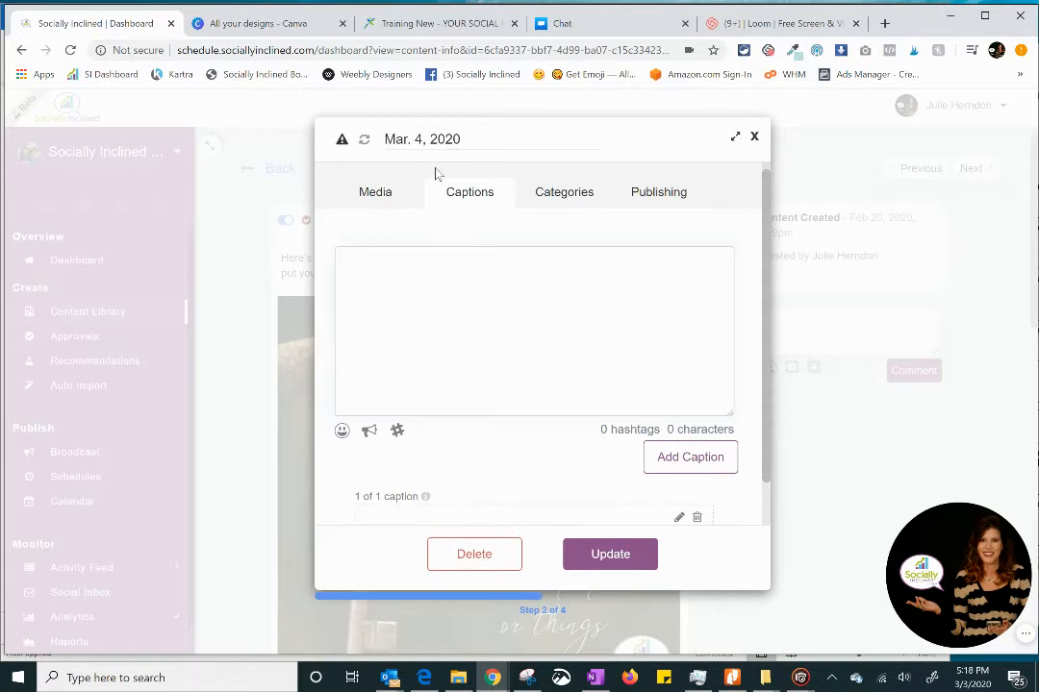
{"action": "left_click", "coordinate": [380, 197]}
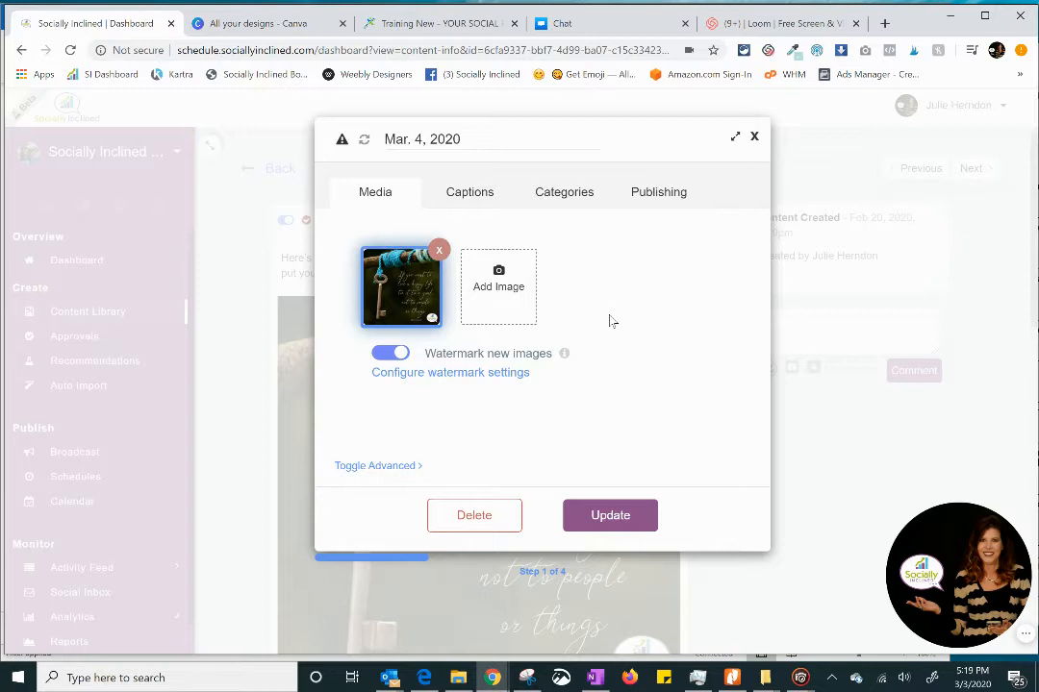
Start adding an image as custom Canva media in the 1080 x 1080 px Instagram Post format
{"action": "left_click", "coordinate": [495, 296]}
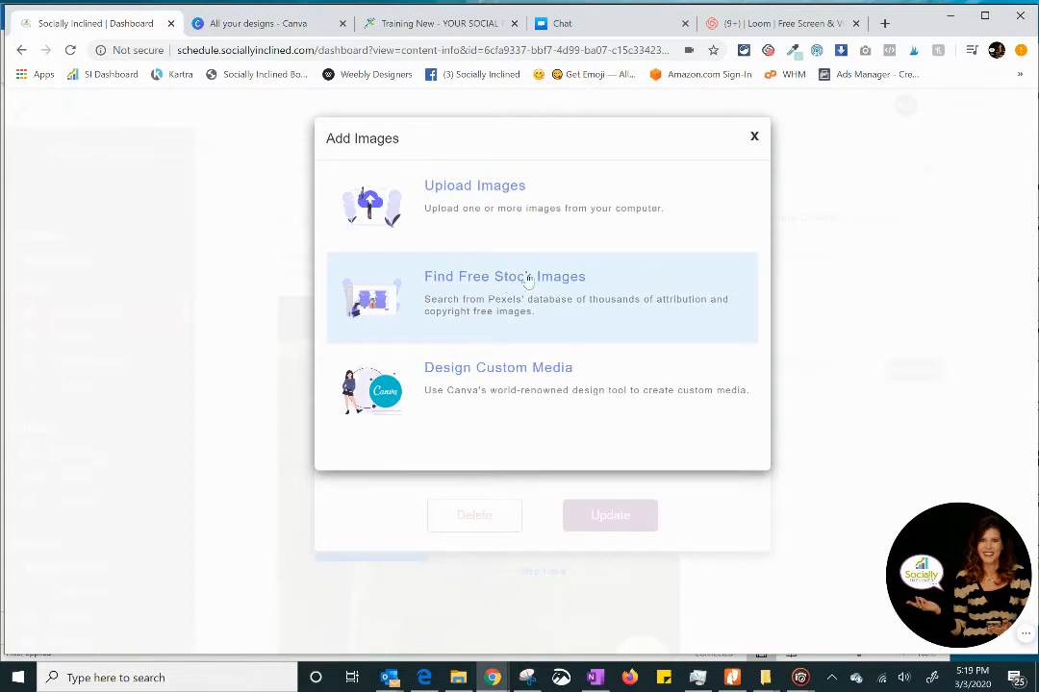
{"action": "left_click", "coordinate": [521, 365]}
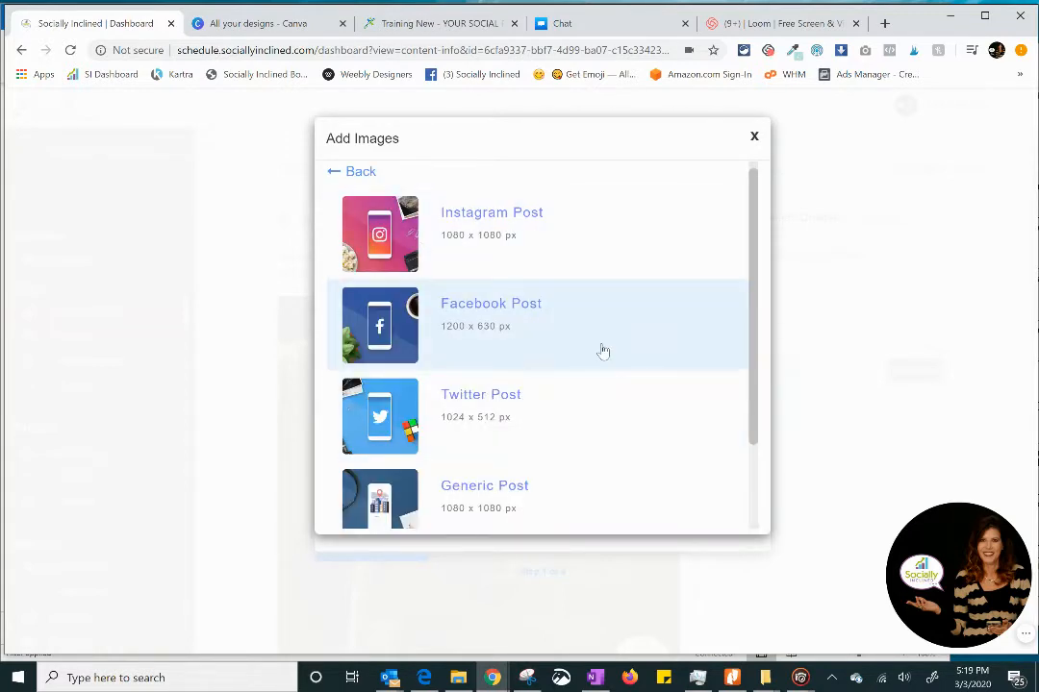
{"action": "scroll", "coordinate": [599, 348], "scroll_direction": "down", "scroll_amount": 2}
{"action": "scroll", "coordinate": [598, 348], "scroll_direction": "up", "scroll_amount": 2}
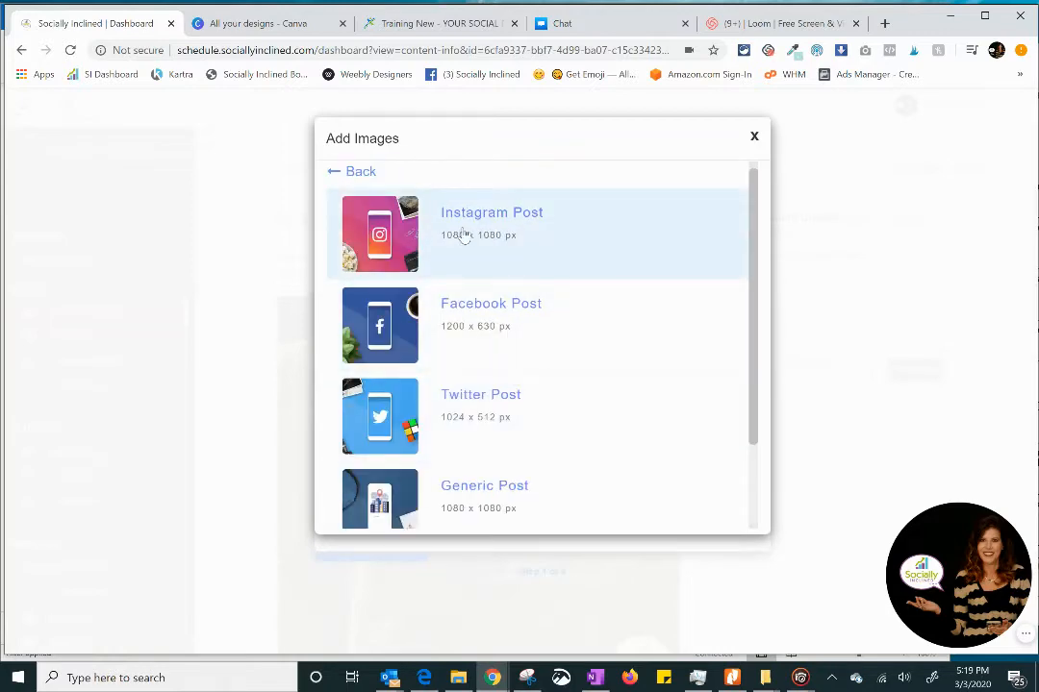
{"action": "left_click", "coordinate": [463, 237]}
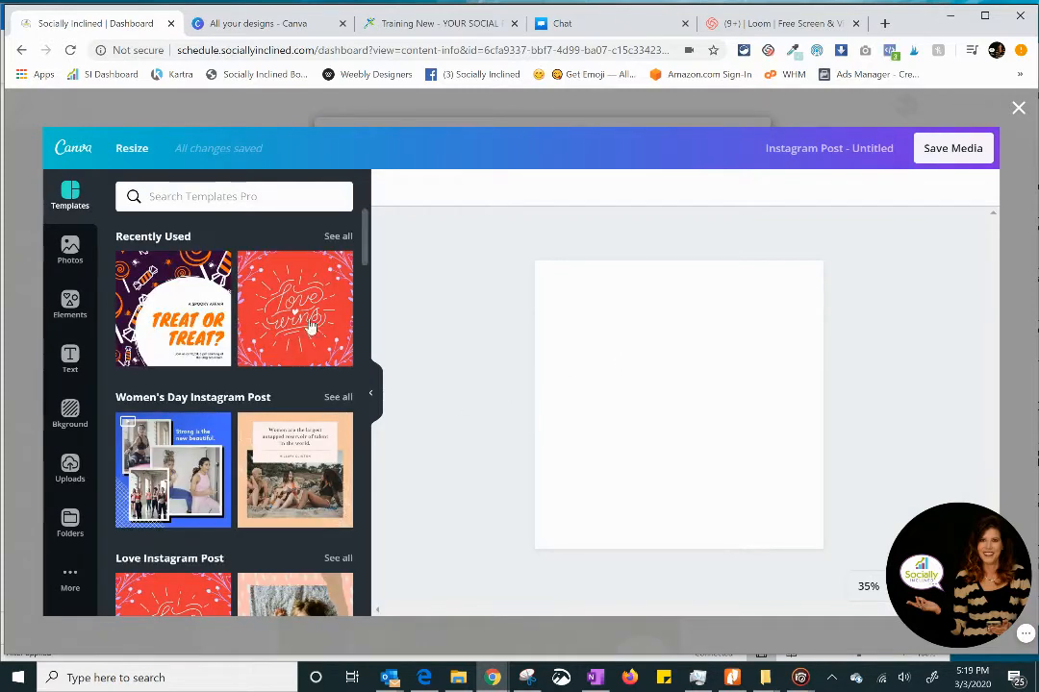
Apply the "Summer Flash Sale 2020" template from the recently used designs and select its background
{"action": "left_click", "coordinate": [337, 238]}
{"action": "scroll", "coordinate": [296, 406], "scroll_direction": "down", "scroll_amount": 5}
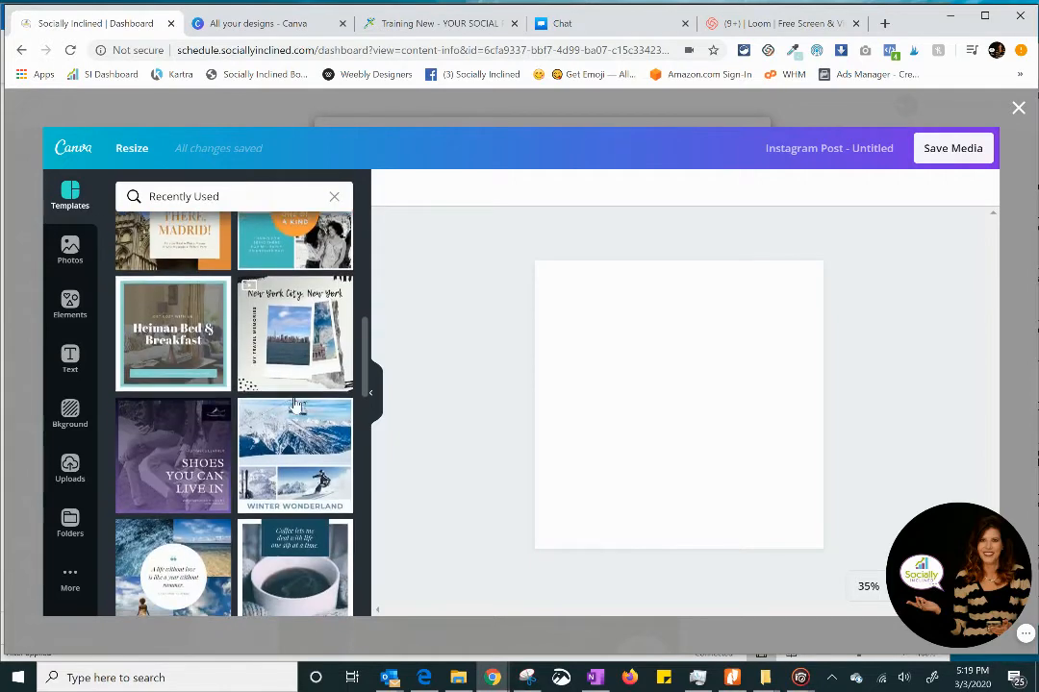
{"action": "scroll", "coordinate": [296, 406], "scroll_direction": "down", "scroll_amount": 3}
{"action": "scroll", "coordinate": [297, 405], "scroll_direction": "up", "scroll_amount": 3}
{"action": "scroll", "coordinate": [296, 406], "scroll_direction": "down", "scroll_amount": 2}
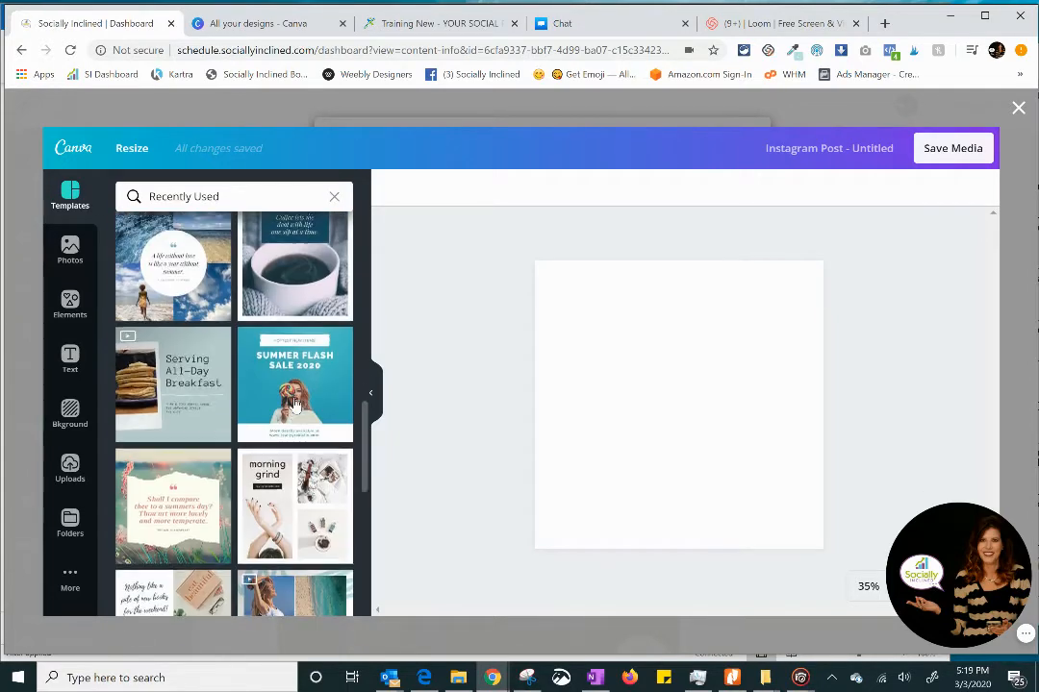
{"action": "left_click", "coordinate": [306, 368]}
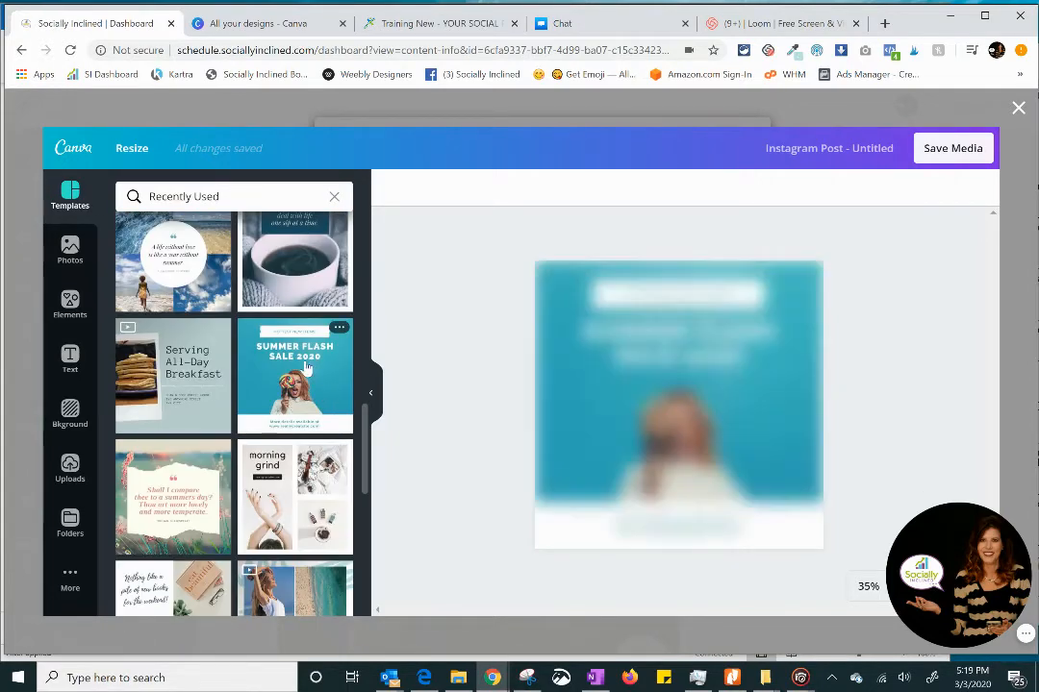
{"action": "left_click", "coordinate": [673, 303]}
{"action": "left_click", "coordinate": [677, 357]}
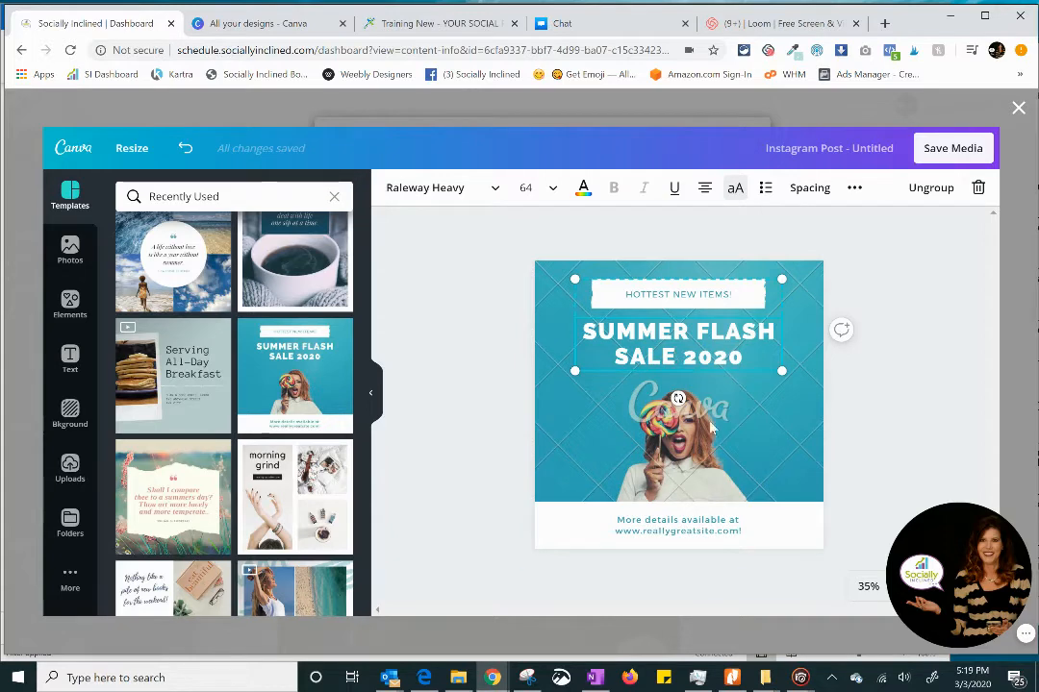
{"action": "left_click", "coordinate": [573, 461]}
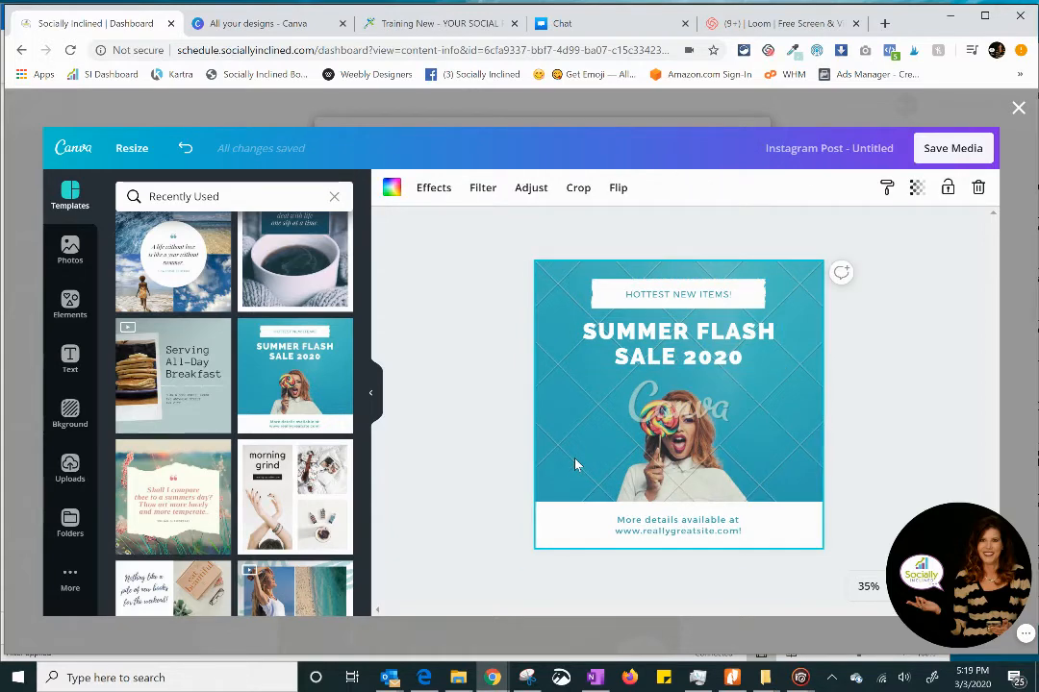
Find the photo of the smiling woman with long blonde hair in the uploads and place it on the design
{"action": "left_click", "coordinate": [69, 468]}
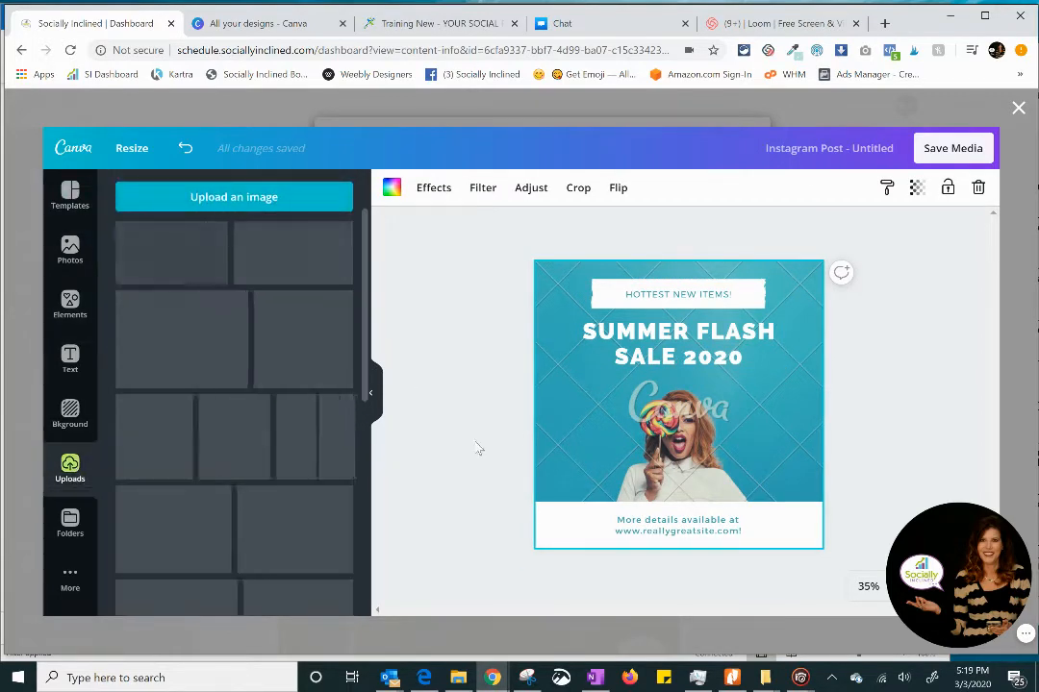
{"action": "scroll", "coordinate": [120, 465], "scroll_direction": "down", "scroll_amount": 7}
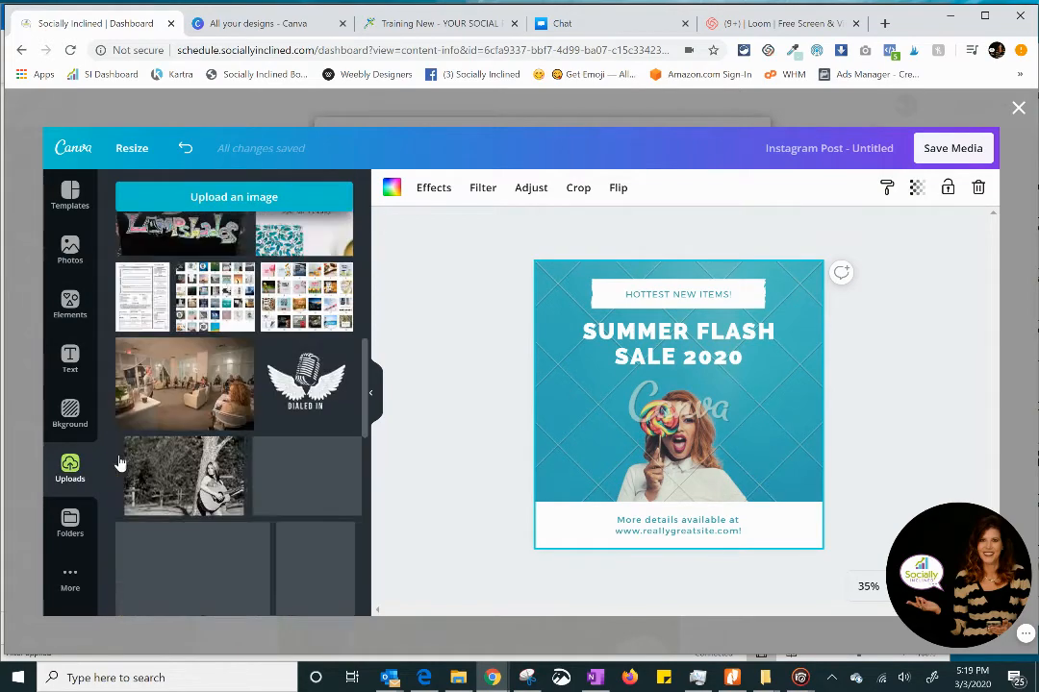
{"action": "scroll", "coordinate": [120, 464], "scroll_direction": "down", "scroll_amount": 8}
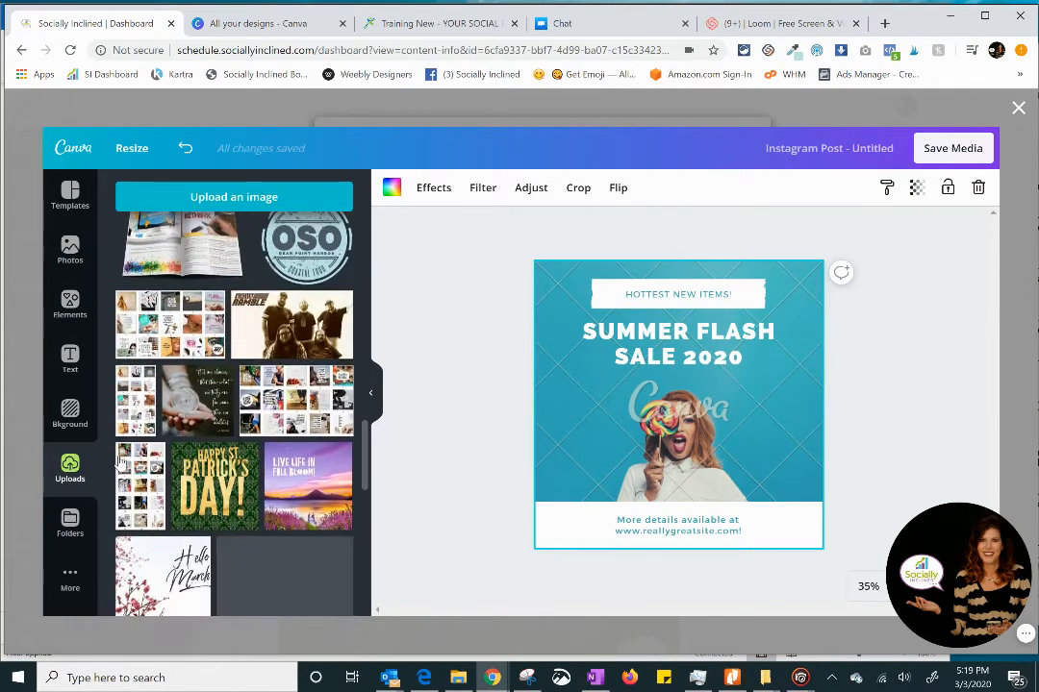
{"action": "scroll", "coordinate": [120, 463], "scroll_direction": "down", "scroll_amount": 8}
{"action": "scroll", "coordinate": [222, 310], "scroll_direction": "down", "scroll_amount": 5}
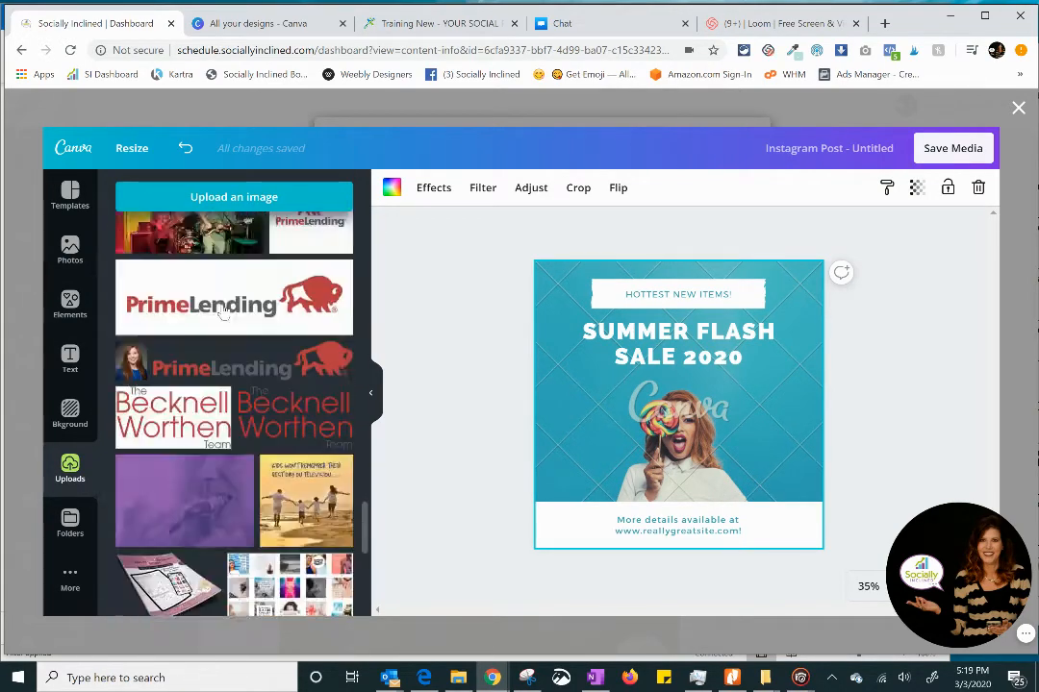
{"action": "scroll", "coordinate": [222, 312], "scroll_direction": "down", "scroll_amount": 10}
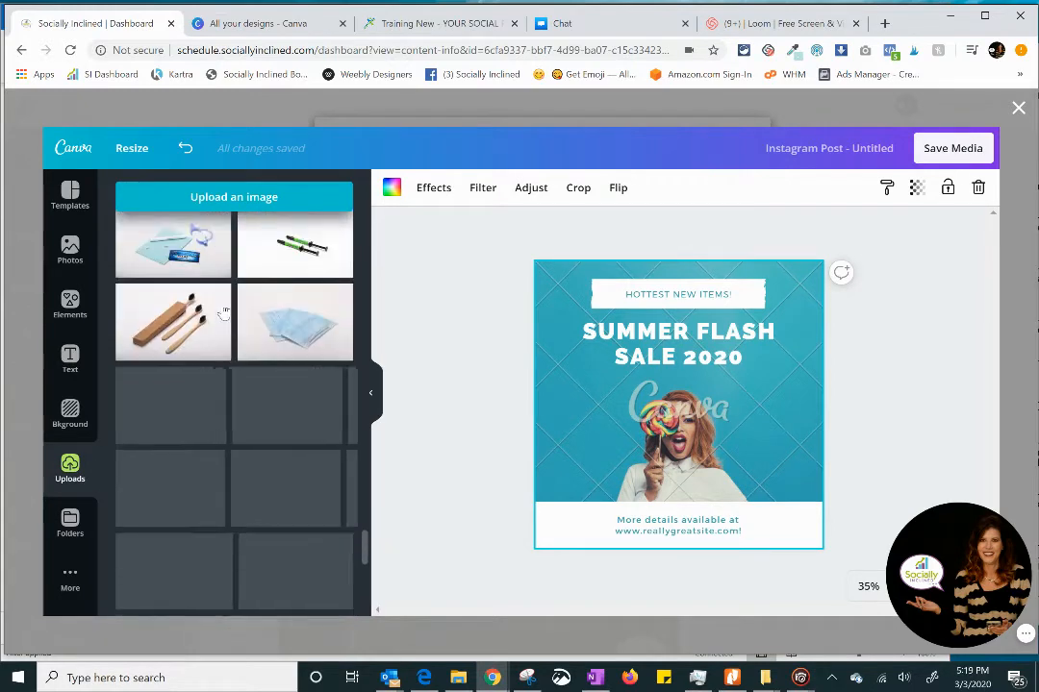
{"action": "scroll", "coordinate": [222, 312], "scroll_direction": "up", "scroll_amount": 3}
{"action": "left_click_drag", "start_coordinate": [173, 408], "coordinate": [601, 376]}
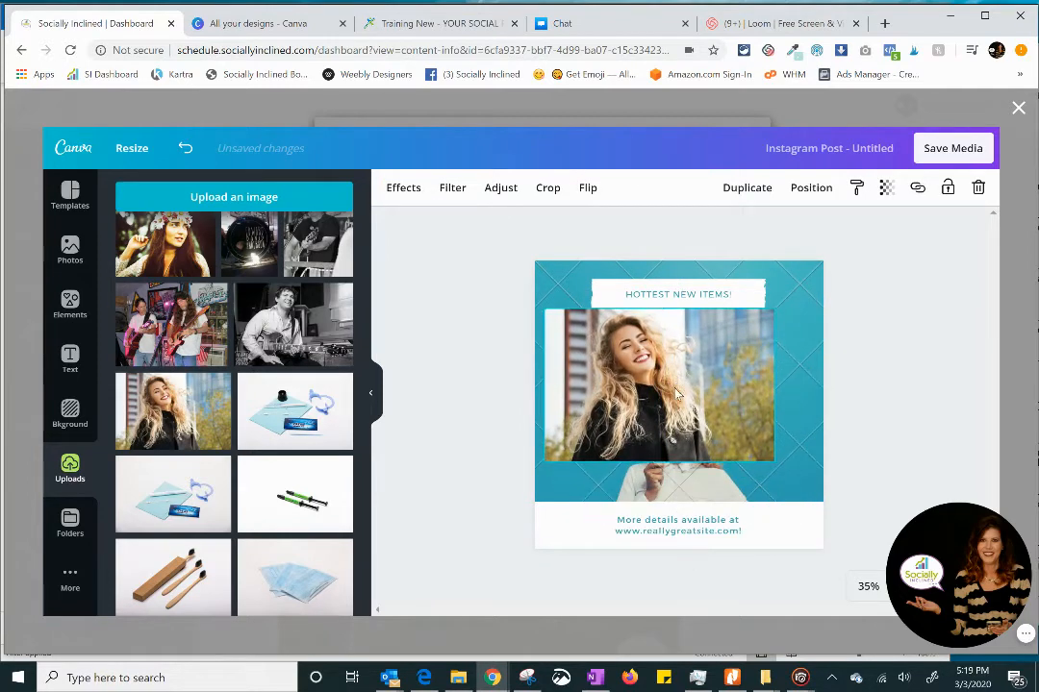
Delete the template's teal background picture and fill the background frame with the blonde woman's photo
{"action": "left_click", "coordinate": [809, 437]}
{"action": "key", "text": "Delete"}
{"action": "left_click_drag", "start_coordinate": [582, 447], "coordinate": [564, 537]}
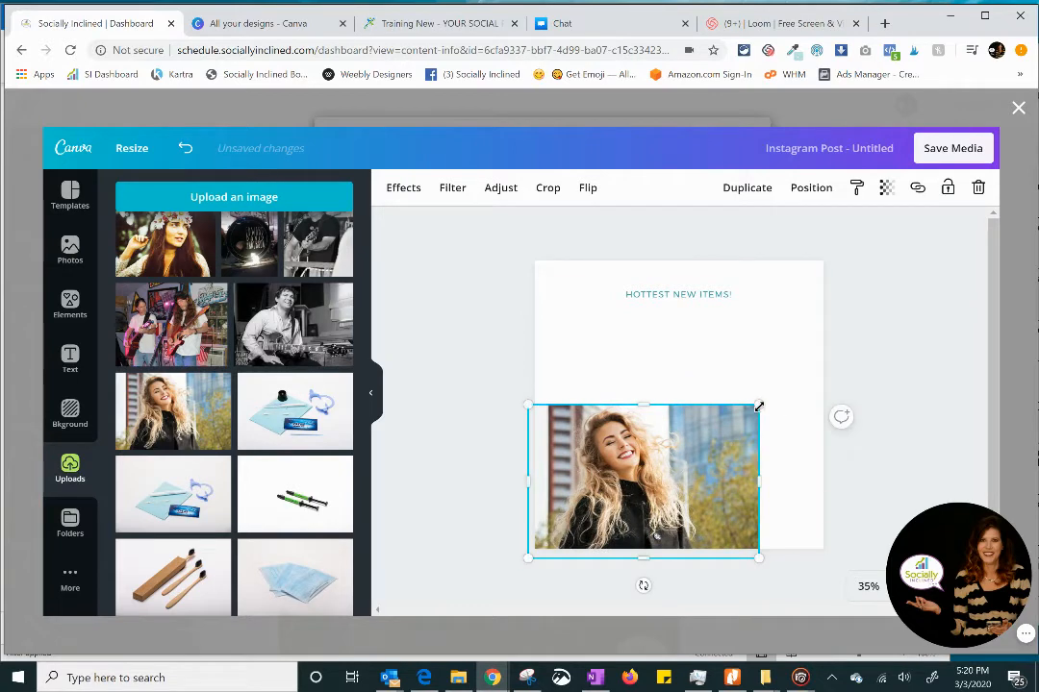
{"action": "left_click_drag", "start_coordinate": [759, 406], "coordinate": [709, 396]}
{"action": "left_click", "coordinate": [856, 236]}
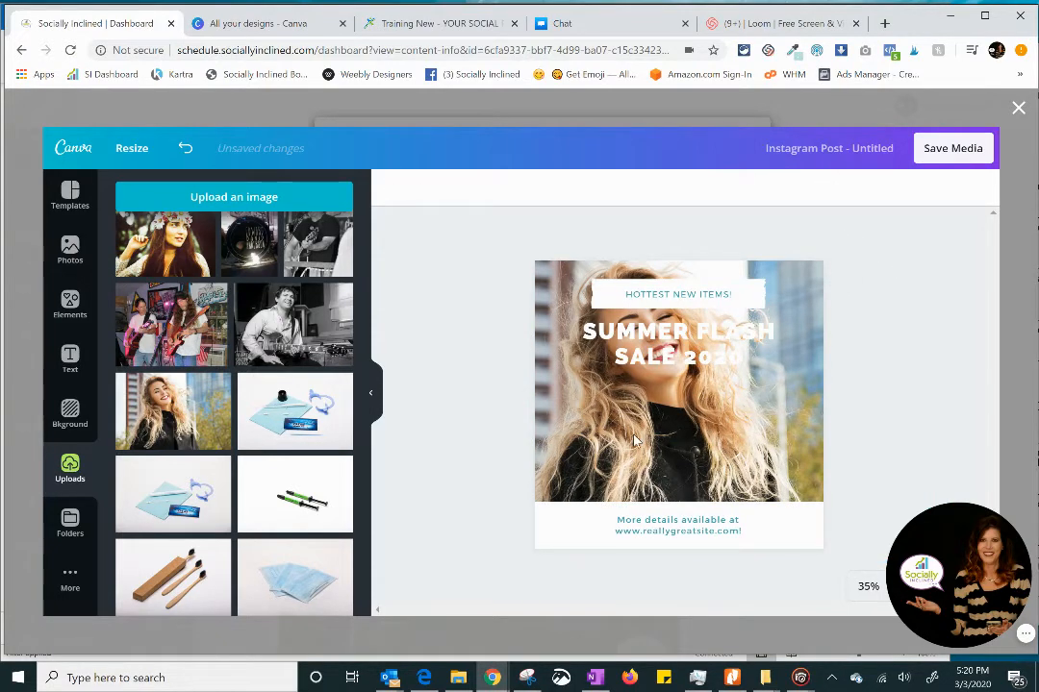
Reposition the photo within the background frame, shifting the woman toward the left edge
{"action": "double_click", "coordinate": [593, 447]}
{"action": "left_click_drag", "start_coordinate": [593, 447], "coordinate": [546, 452]}
{"action": "left_click", "coordinate": [411, 188]}
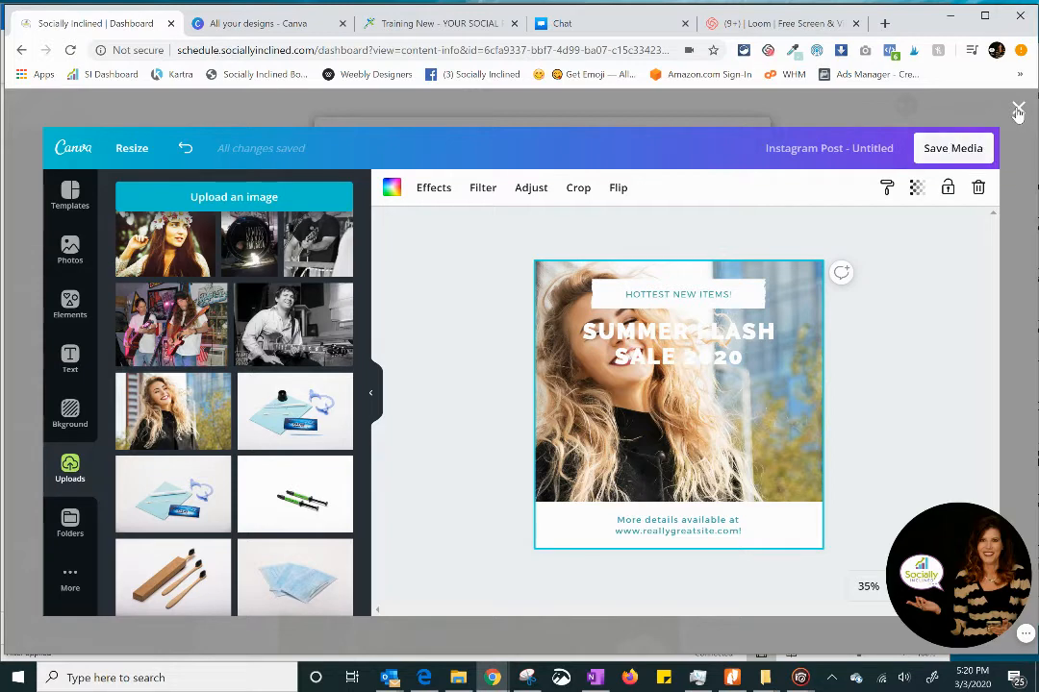
Save the Canva design to the March 4 post's media and remove that added image again
{"action": "left_click", "coordinate": [953, 148]}
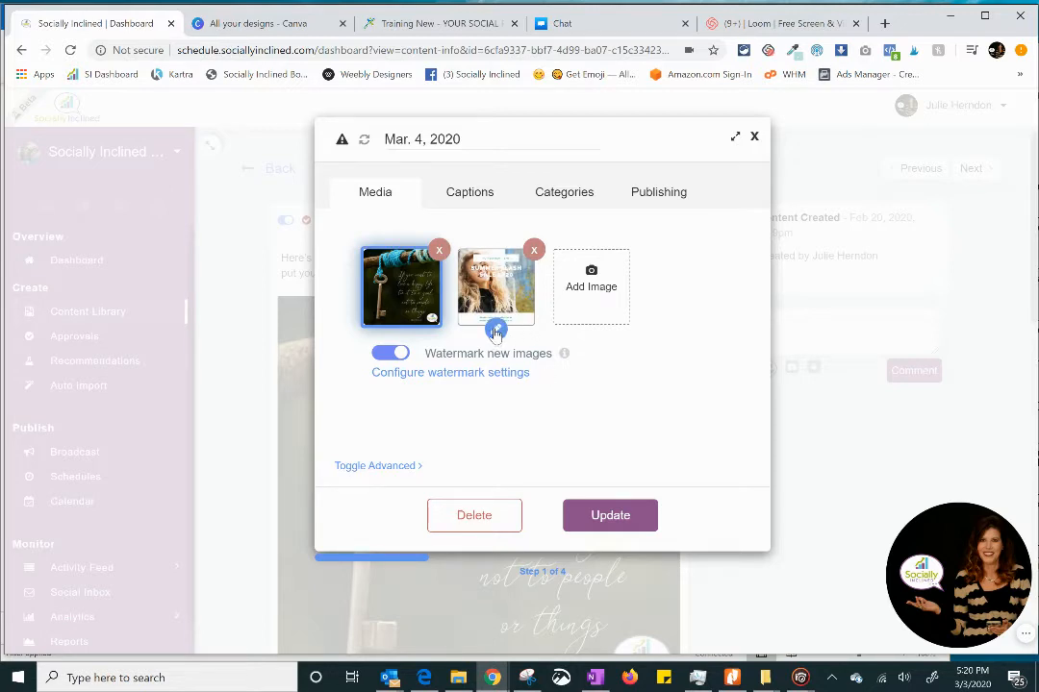
{"action": "left_click", "coordinate": [535, 251]}
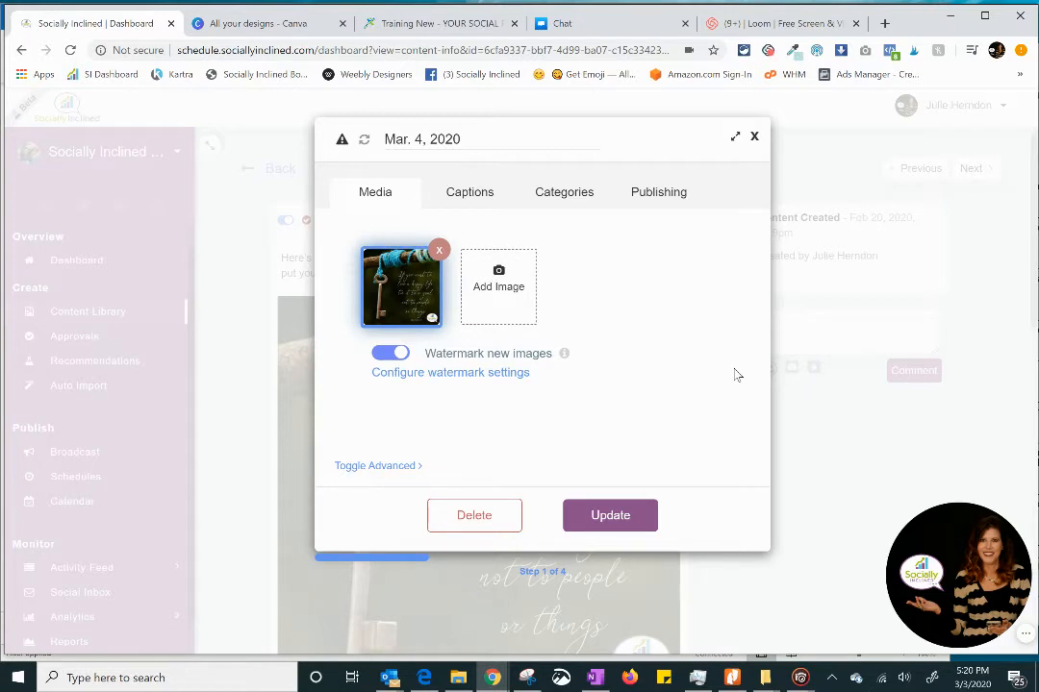
Switch the March 4 content editor to its captions and show the existing caption
{"action": "mouse_move", "coordinate": [403, 314]}
{"action": "left_click", "coordinate": [475, 193]}
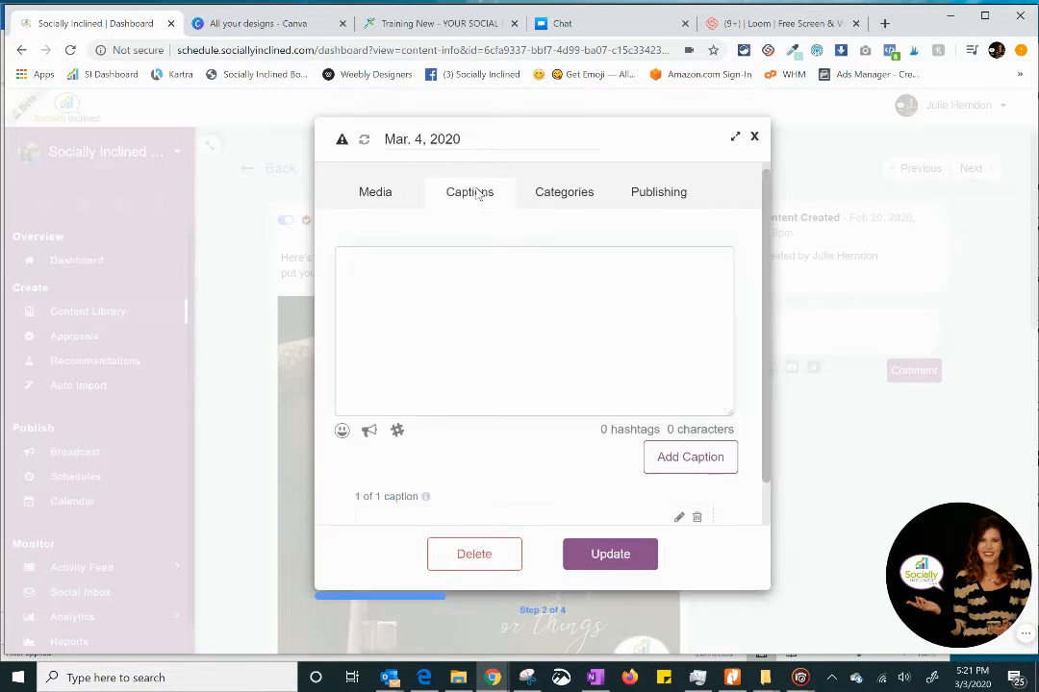
{"action": "scroll", "coordinate": [539, 448], "scroll_direction": "down", "scroll_amount": 1}
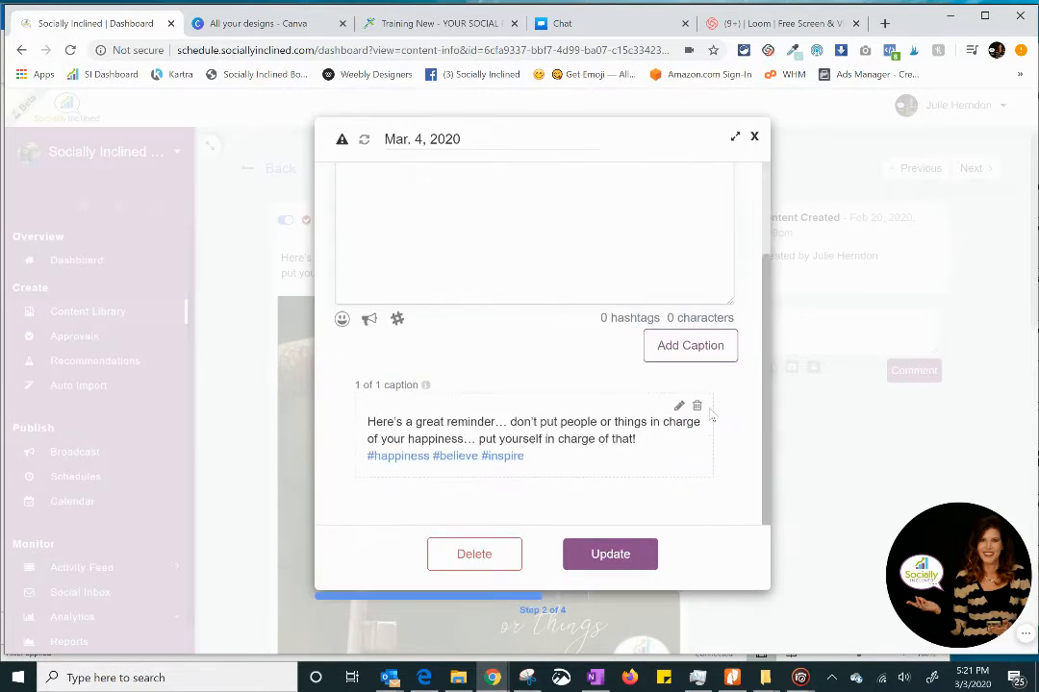
Open the existing March 4 caption for editing and move its hashtags to their own line after a blank line
{"action": "scroll", "coordinate": [498, 265], "scroll_direction": "up", "scroll_amount": 1}
{"action": "scroll", "coordinate": [486, 413], "scroll_direction": "down", "scroll_amount": 1}
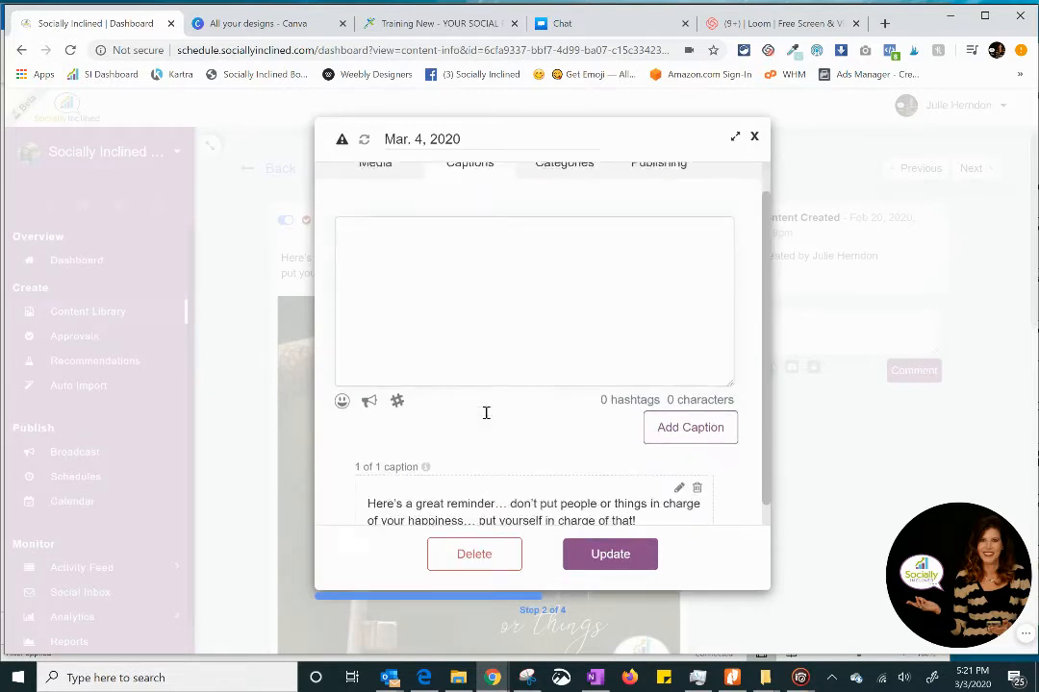
{"action": "scroll", "coordinate": [486, 413], "scroll_direction": "down", "scroll_amount": 1}
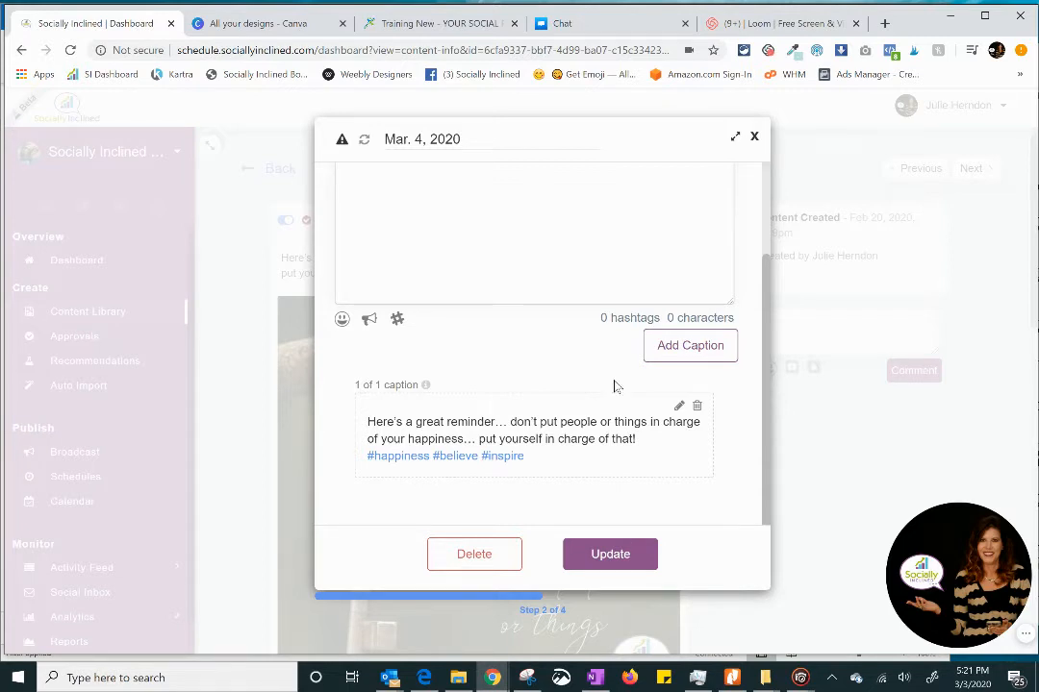
{"action": "left_click", "coordinate": [679, 405]}
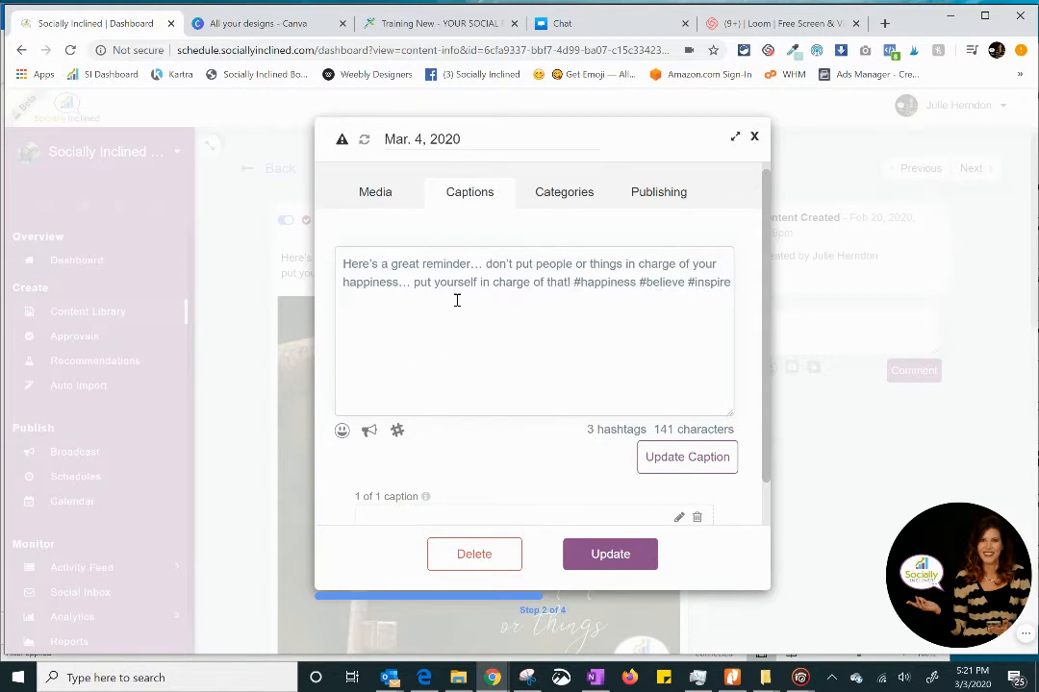
{"action": "left_click", "coordinate": [574, 283]}
{"action": "key", "text": "Return"}
{"action": "key", "text": "Return"}
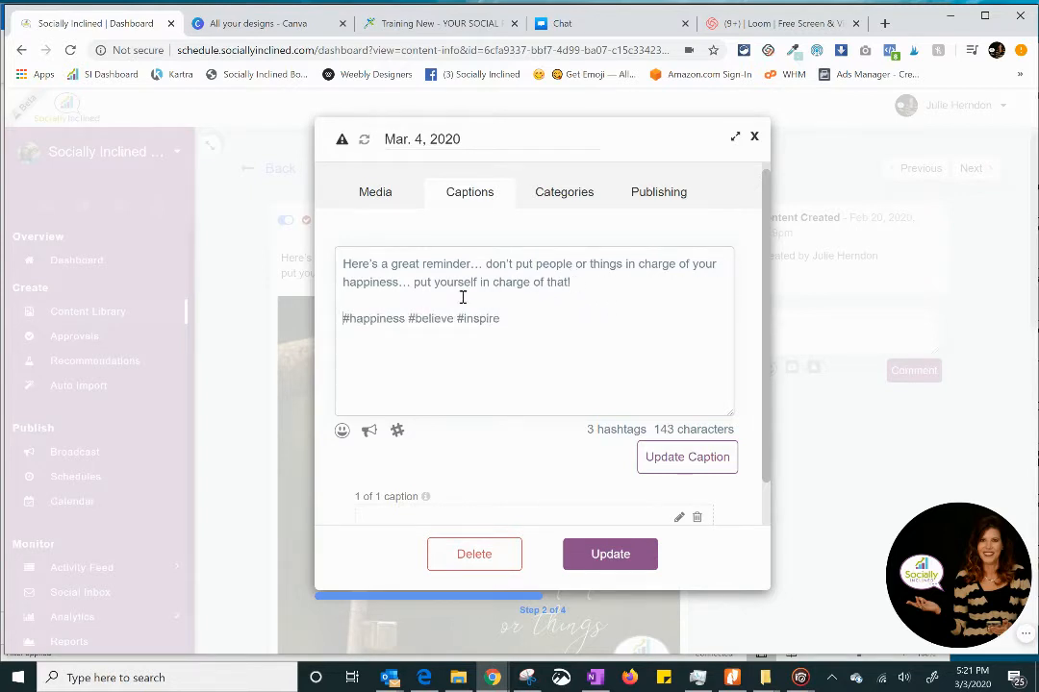
{"action": "left_click", "coordinate": [405, 305]}
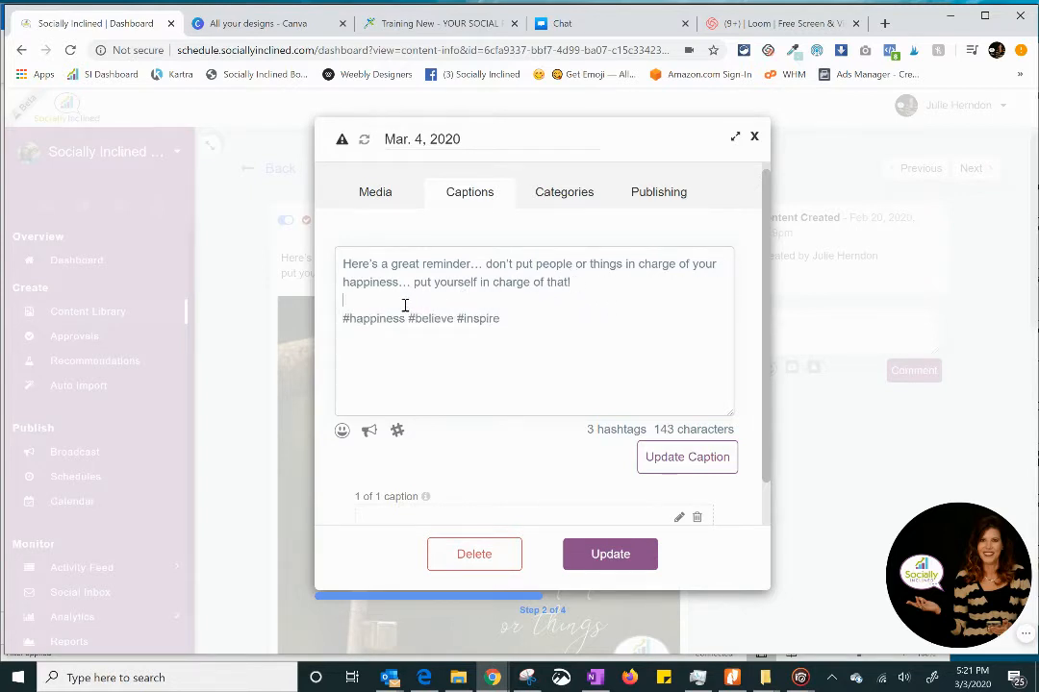
Enable network-specific captions for the post and view the Instagram, Google, LinkedIn and Twitter versions
{"action": "left_click", "coordinate": [368, 433]}
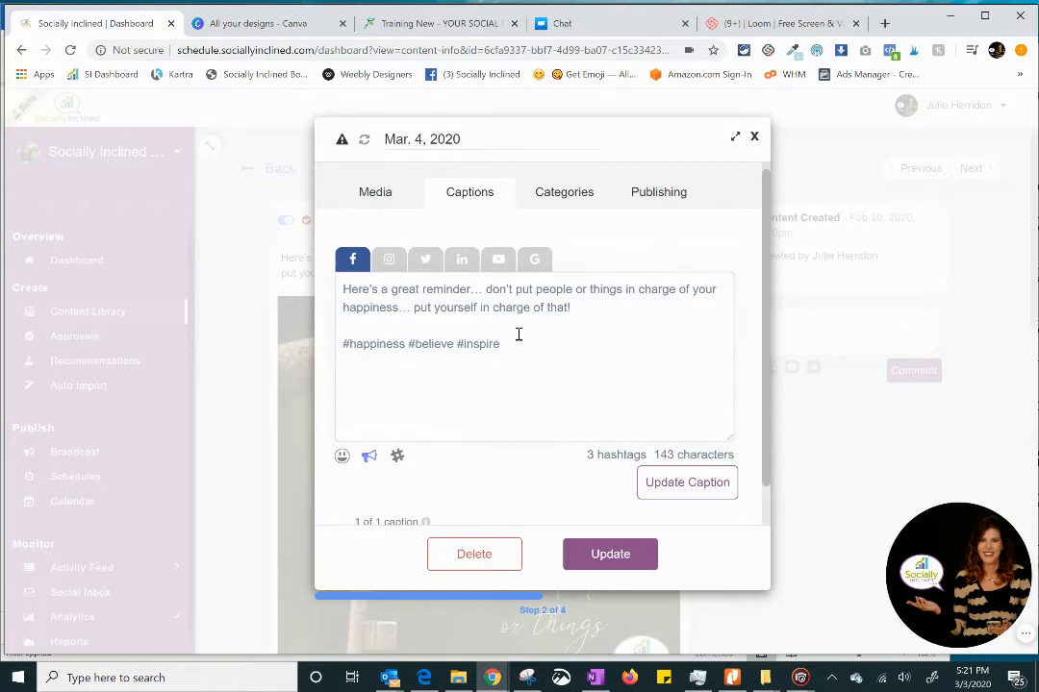
{"action": "left_click", "coordinate": [388, 259]}
{"action": "left_click", "coordinate": [536, 259]}
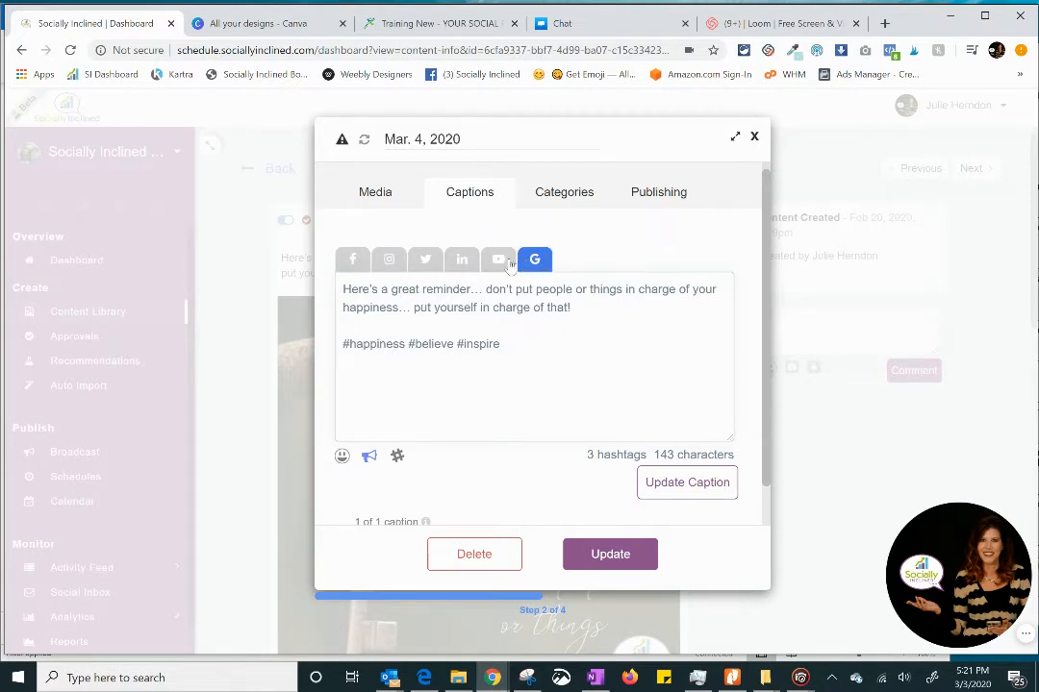
{"action": "left_click", "coordinate": [462, 269]}
{"action": "left_click", "coordinate": [428, 270]}
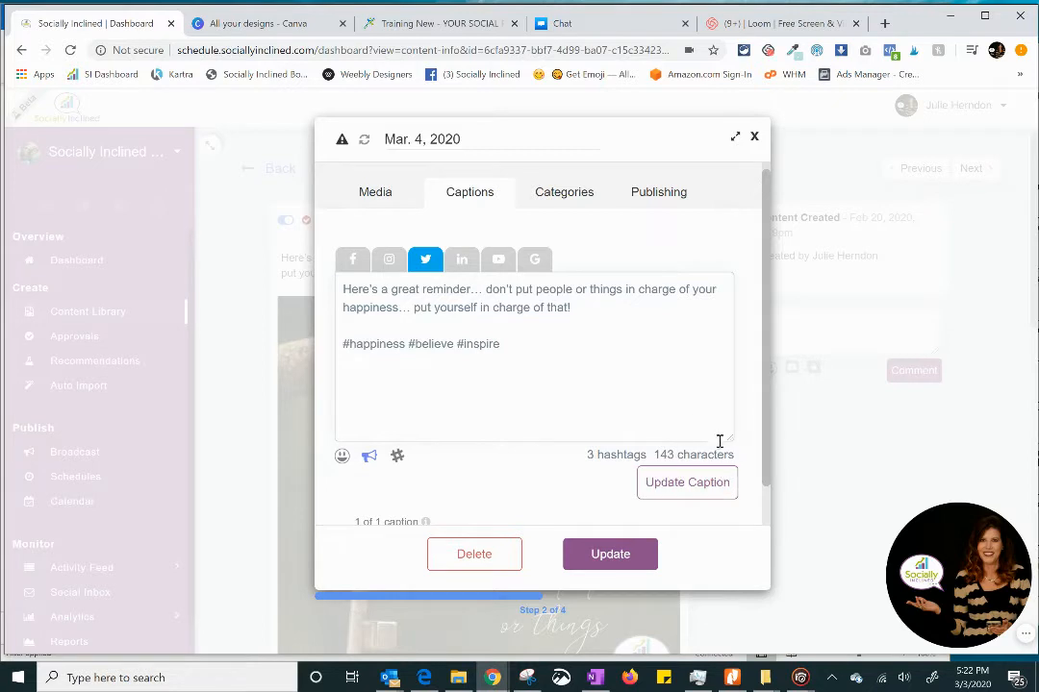
Extend the Instagram caption with dot spacer lines and the saved Social Media and Facebook hashtag groups on a new line
{"action": "left_click", "coordinate": [389, 262]}
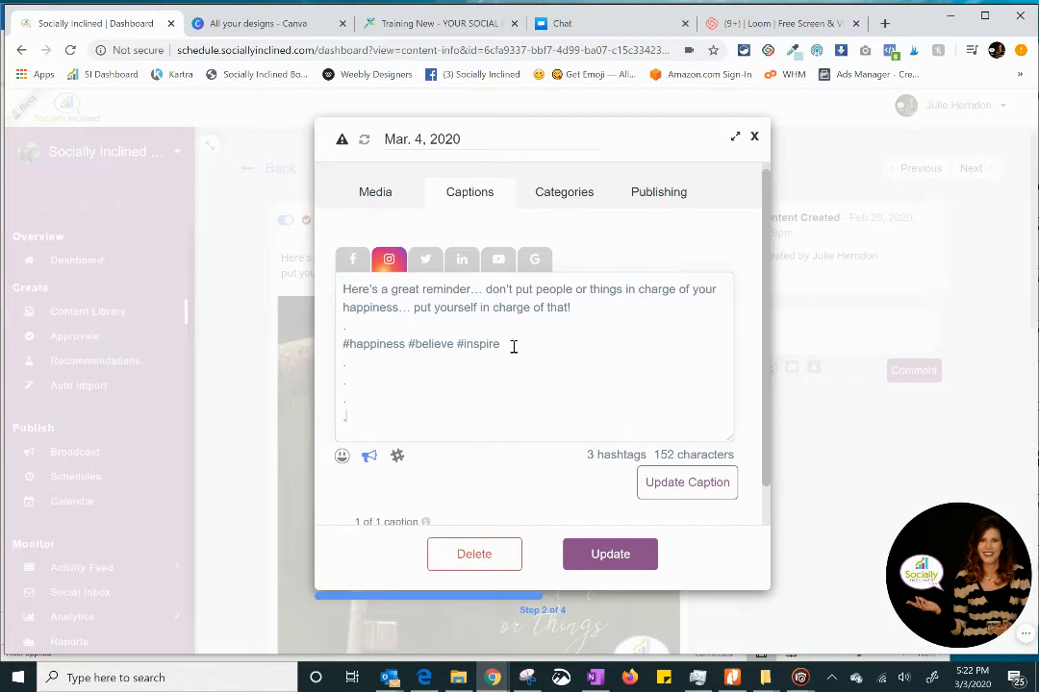
{"action": "key", "text": "Return"}
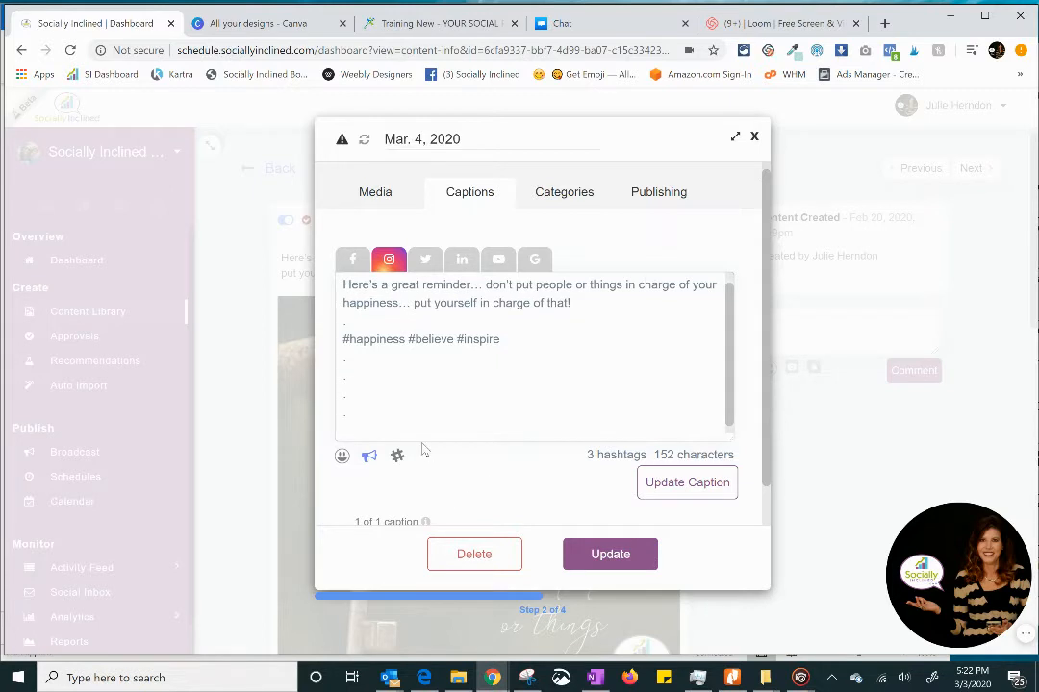
{"action": "left_click", "coordinate": [396, 456]}
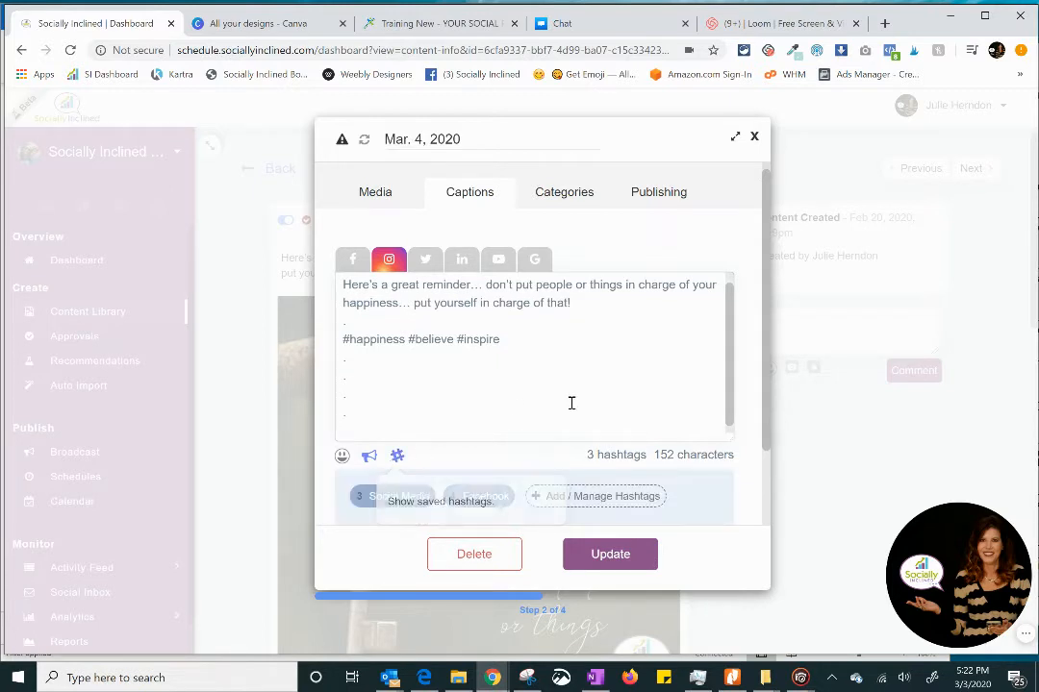
{"action": "scroll", "coordinate": [571, 403], "scroll_direction": "down", "scroll_amount": 2}
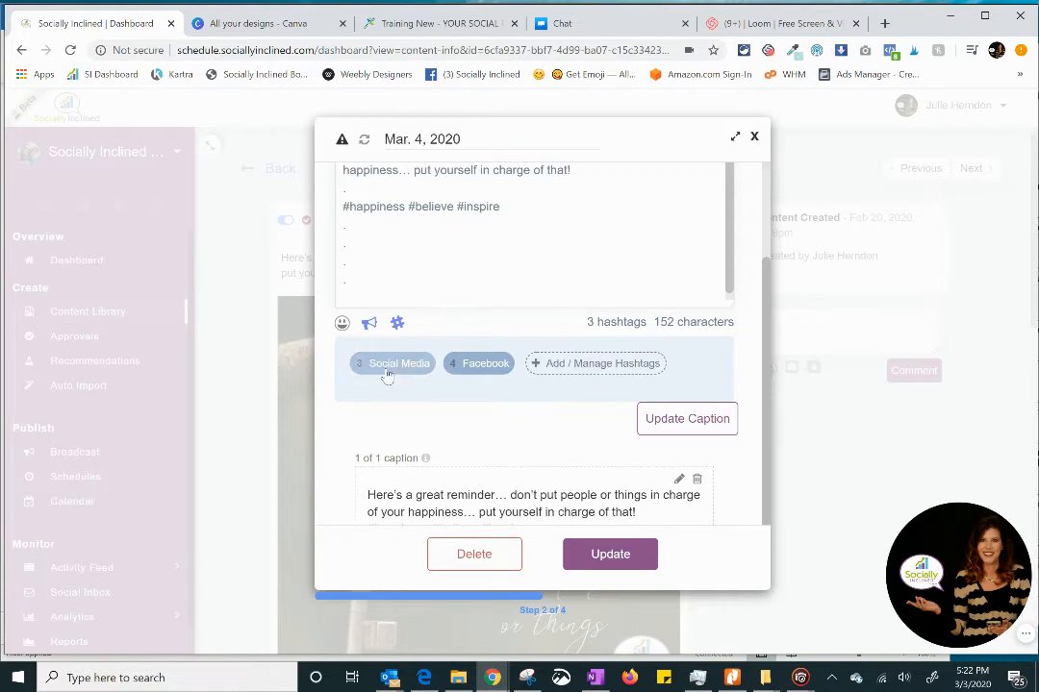
{"action": "left_click", "coordinate": [391, 373]}
{"action": "left_click", "coordinate": [475, 363]}
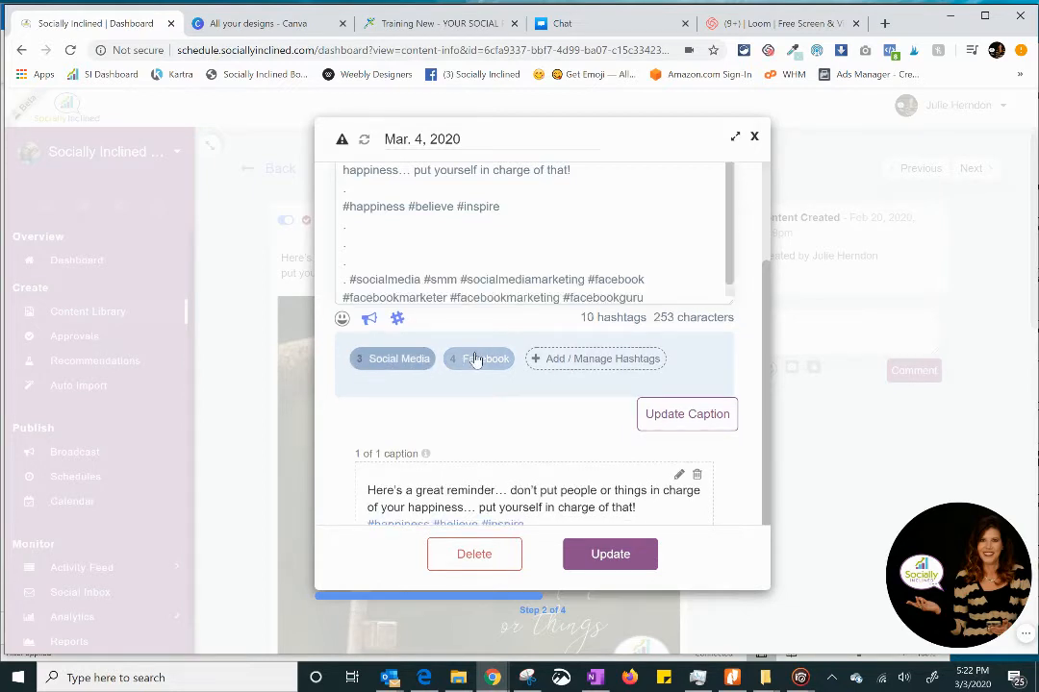
{"action": "left_click", "coordinate": [350, 281]}
{"action": "key", "text": "Return"}
{"action": "scroll", "coordinate": [516, 259], "scroll_direction": "down", "scroll_amount": 1}
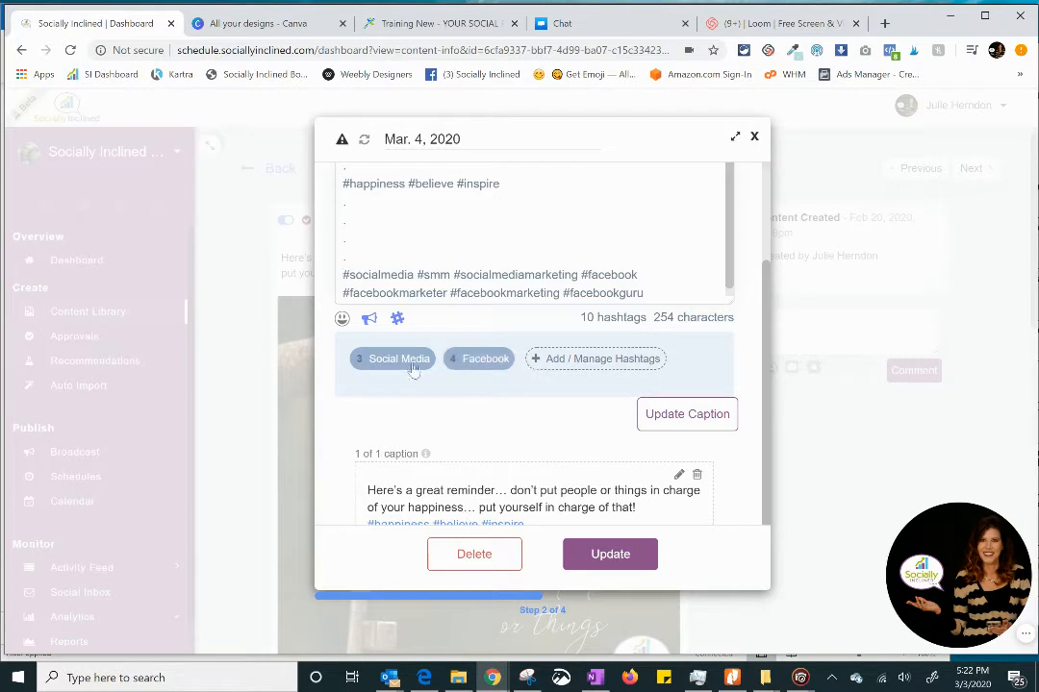
Add a facebookmanager hashtag to the saved Facebook hashtag group, and save the March 4 post with its new captions
{"action": "left_click", "coordinate": [595, 359]}
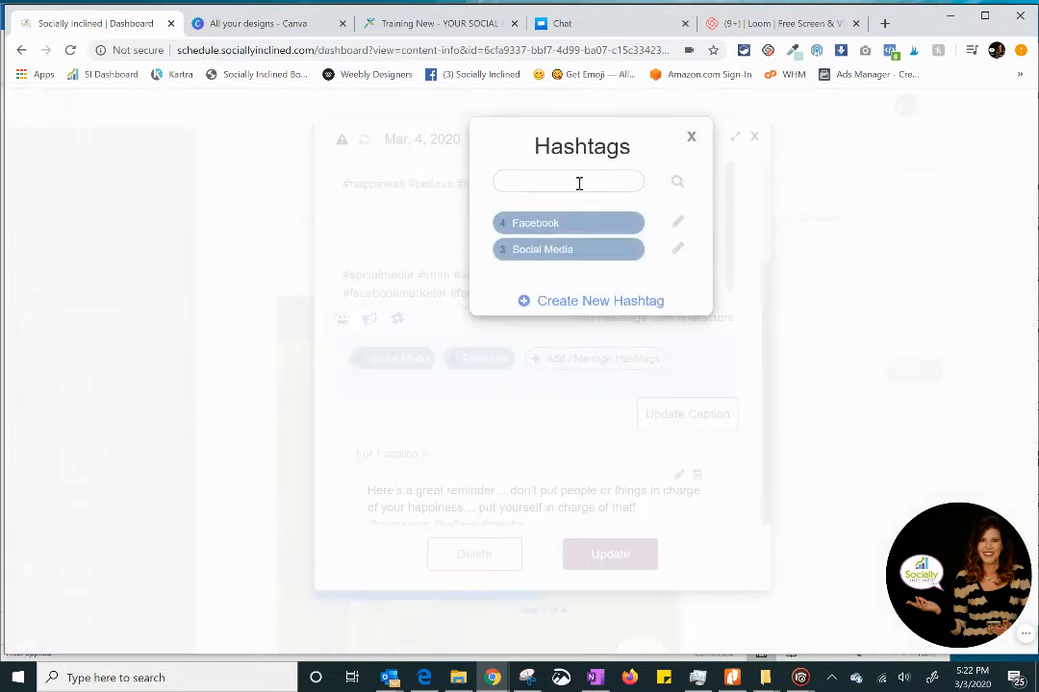
{"action": "left_click", "coordinate": [679, 223]}
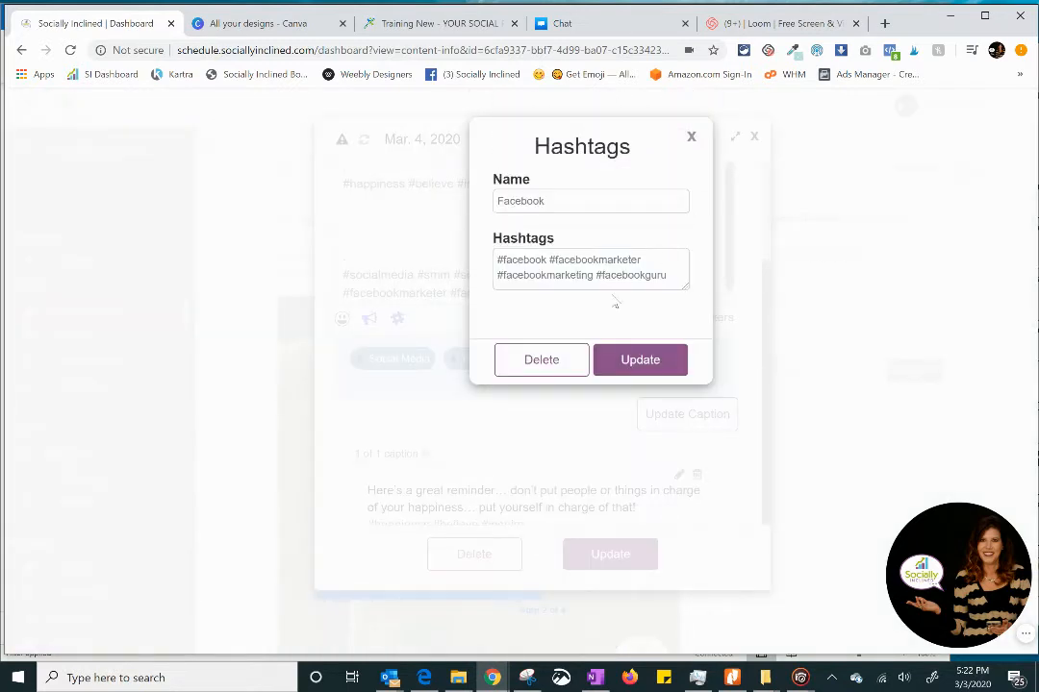
{"action": "left_click_drag", "start_coordinate": [684, 287], "coordinate": [688, 413]}
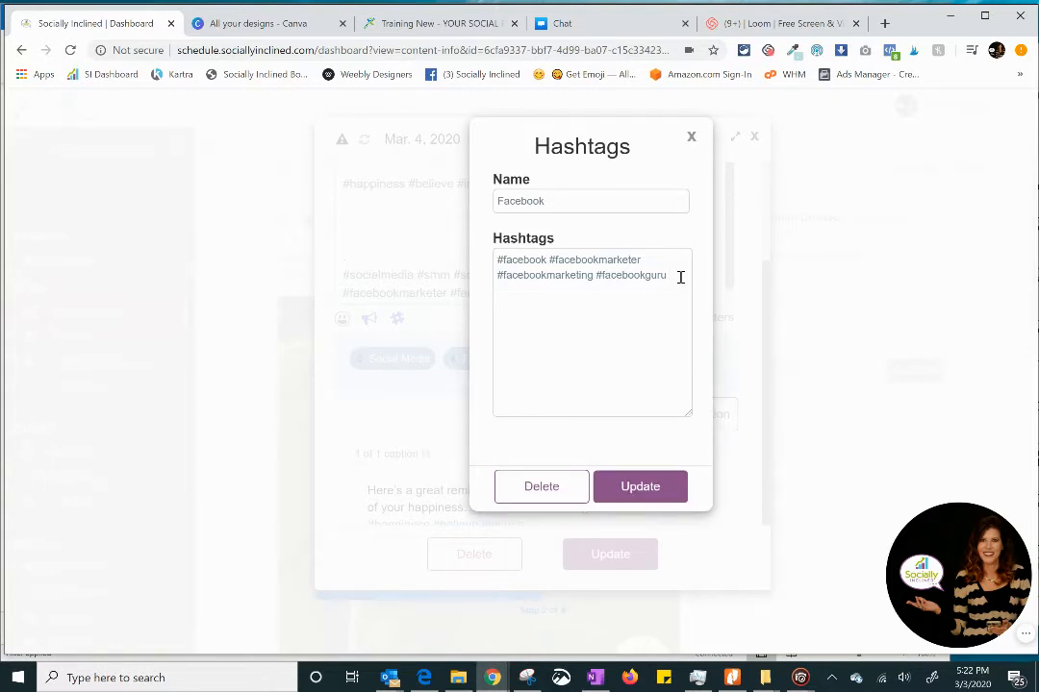
{"action": "type", "text": "acebookmanager"}
{"action": "left_click", "coordinate": [672, 481]}
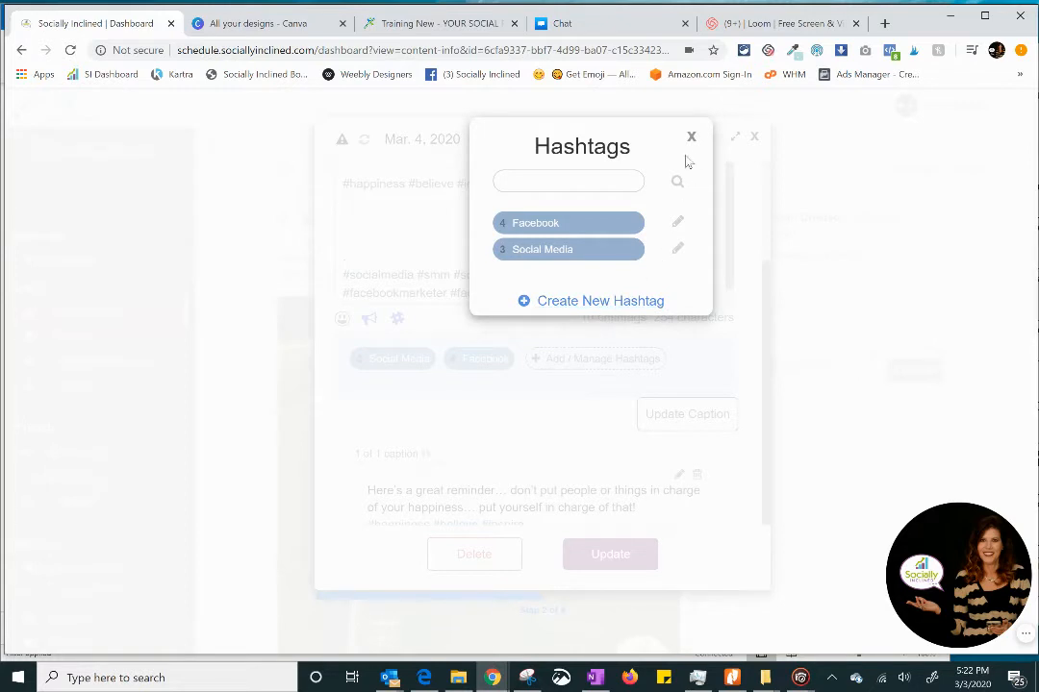
{"action": "left_click", "coordinate": [690, 137]}
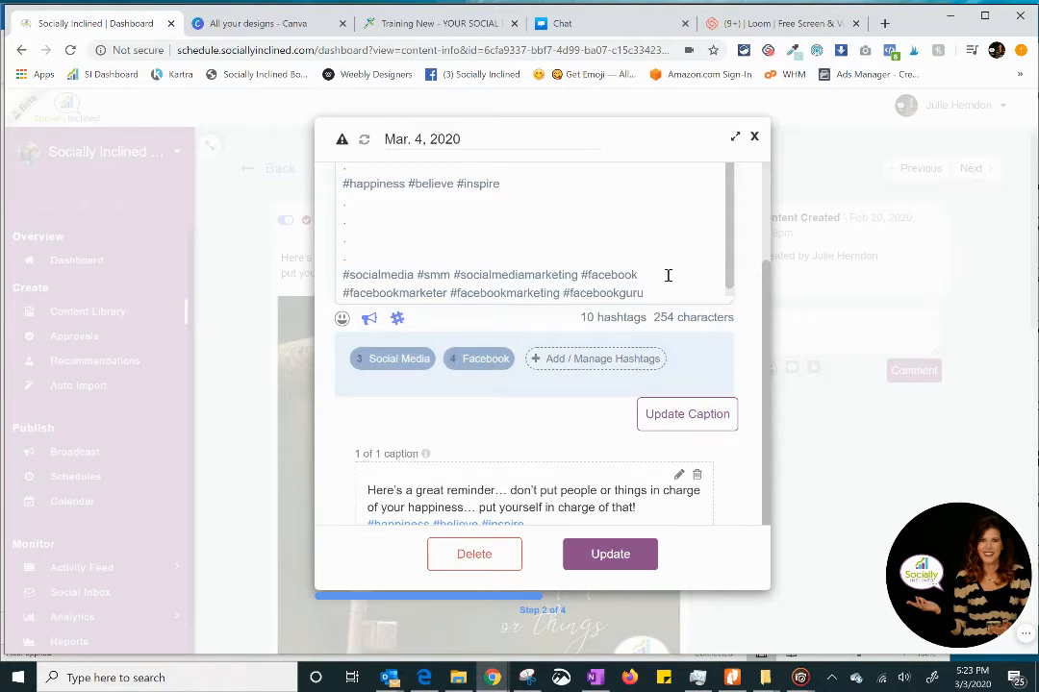
{"action": "scroll", "coordinate": [668, 275], "scroll_direction": "up", "scroll_amount": 5}
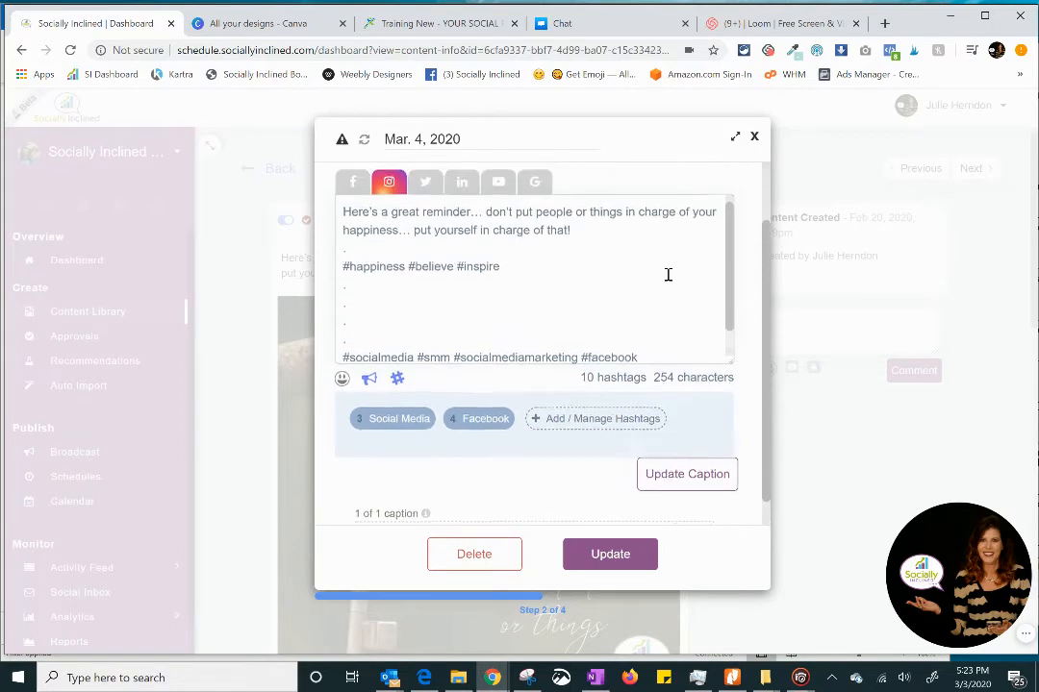
{"action": "left_click", "coordinate": [605, 552]}
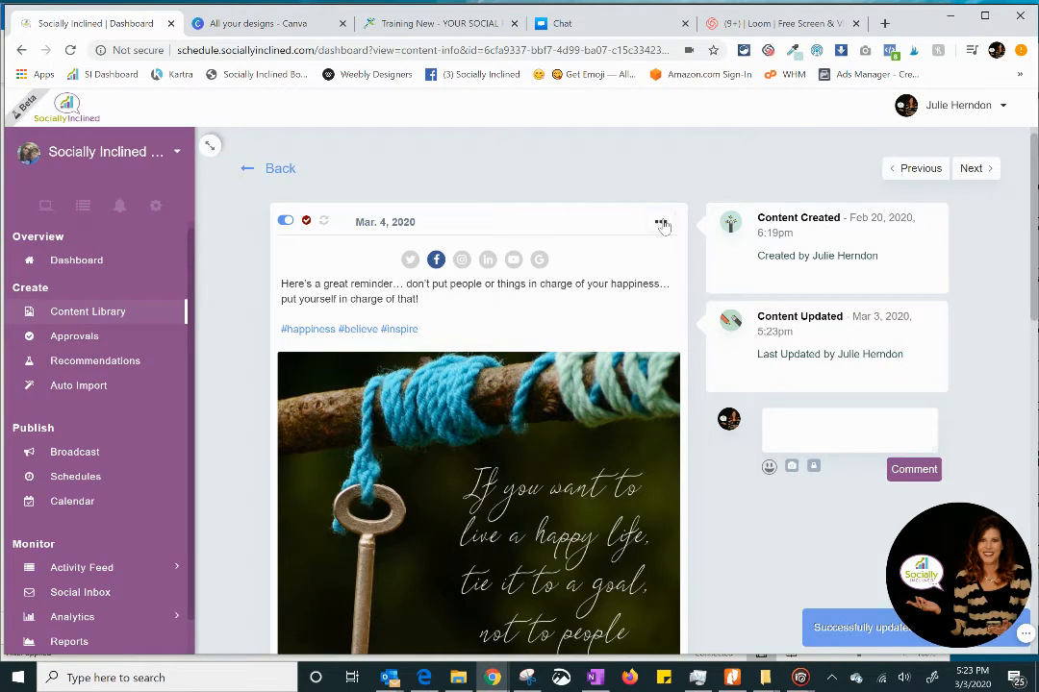
Reopen the March 4 post for editing and review its categories and the options for adding tags
{"action": "left_click", "coordinate": [660, 222]}
{"action": "left_click", "coordinate": [568, 325]}
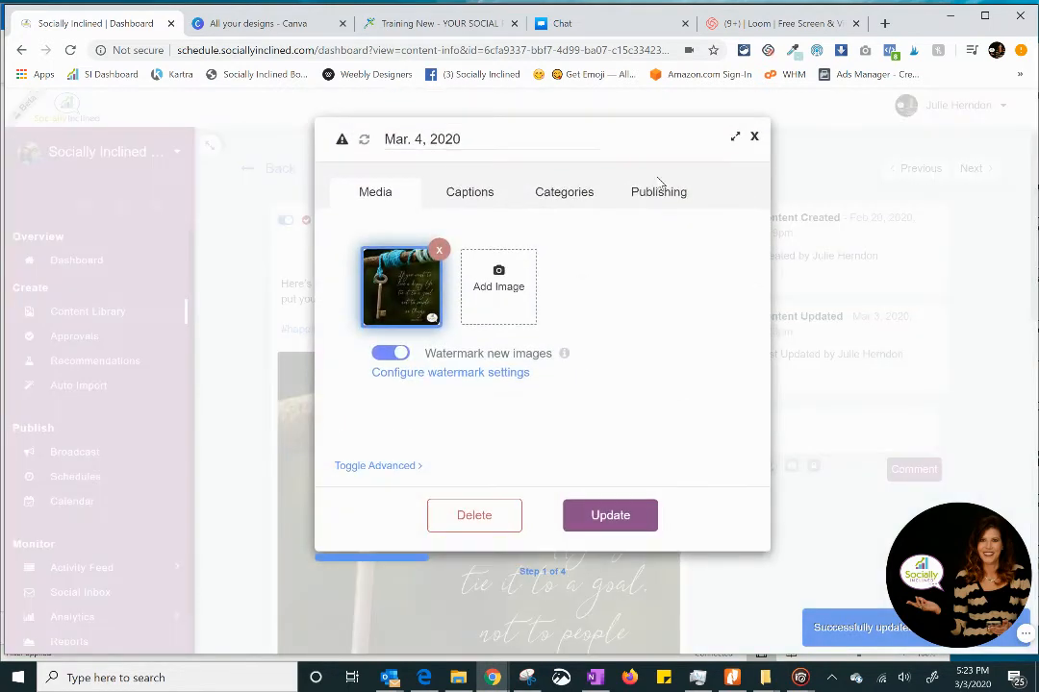
{"action": "left_click", "coordinate": [561, 195]}
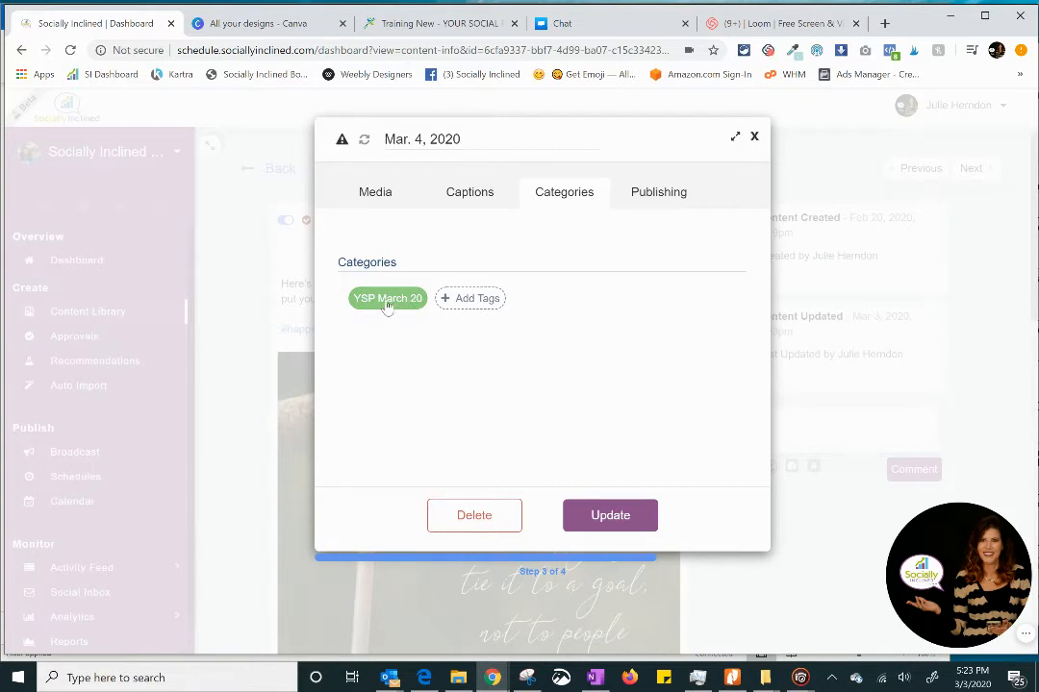
{"action": "left_click", "coordinate": [478, 300]}
{"action": "left_click", "coordinate": [692, 138]}
Review the post's default publishing accounts, toggling the Socially Inclined page off and on, and save the post
{"action": "left_click", "coordinate": [664, 196]}
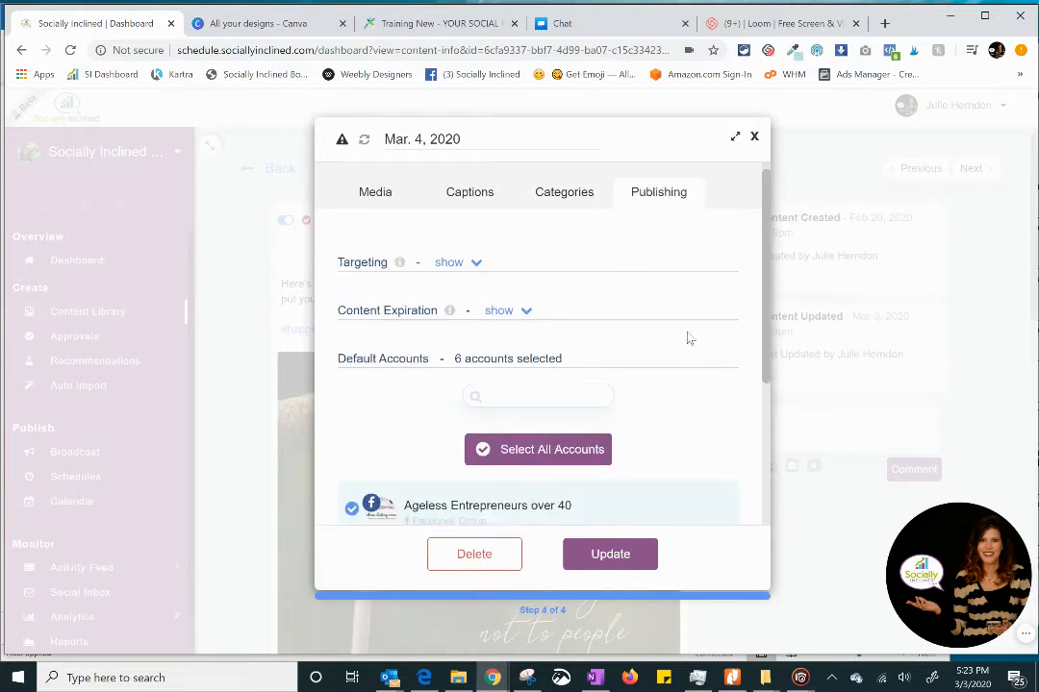
{"action": "scroll", "coordinate": [688, 339], "scroll_direction": "down", "scroll_amount": 5}
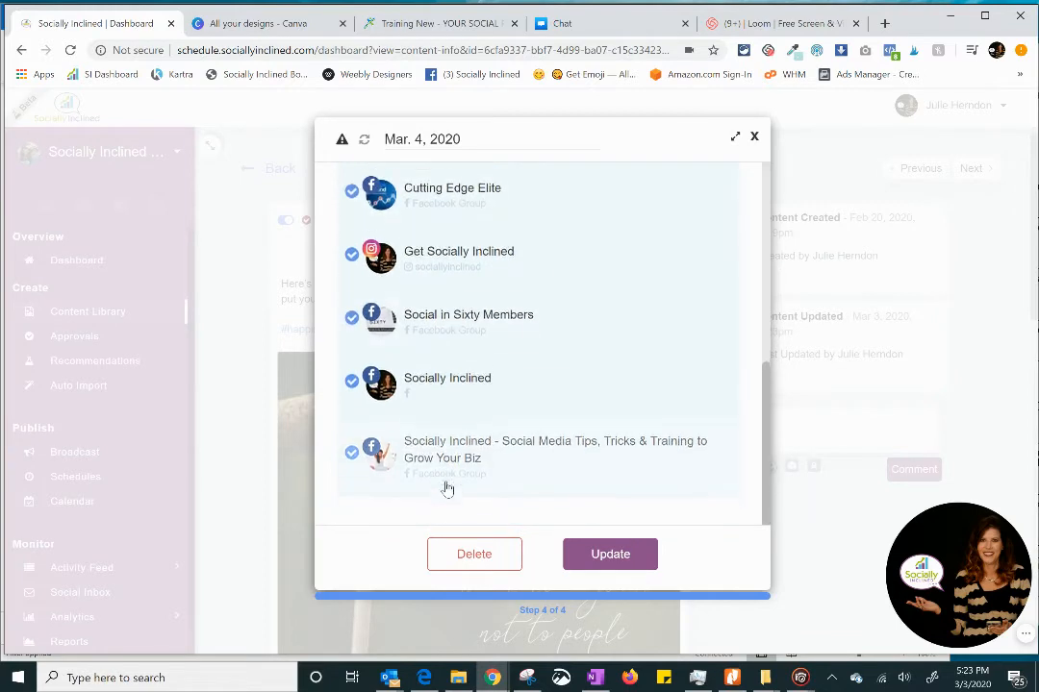
{"action": "scroll", "coordinate": [529, 317], "scroll_direction": "up", "scroll_amount": 6}
{"action": "scroll", "coordinate": [530, 317], "scroll_direction": "down", "scroll_amount": 1}
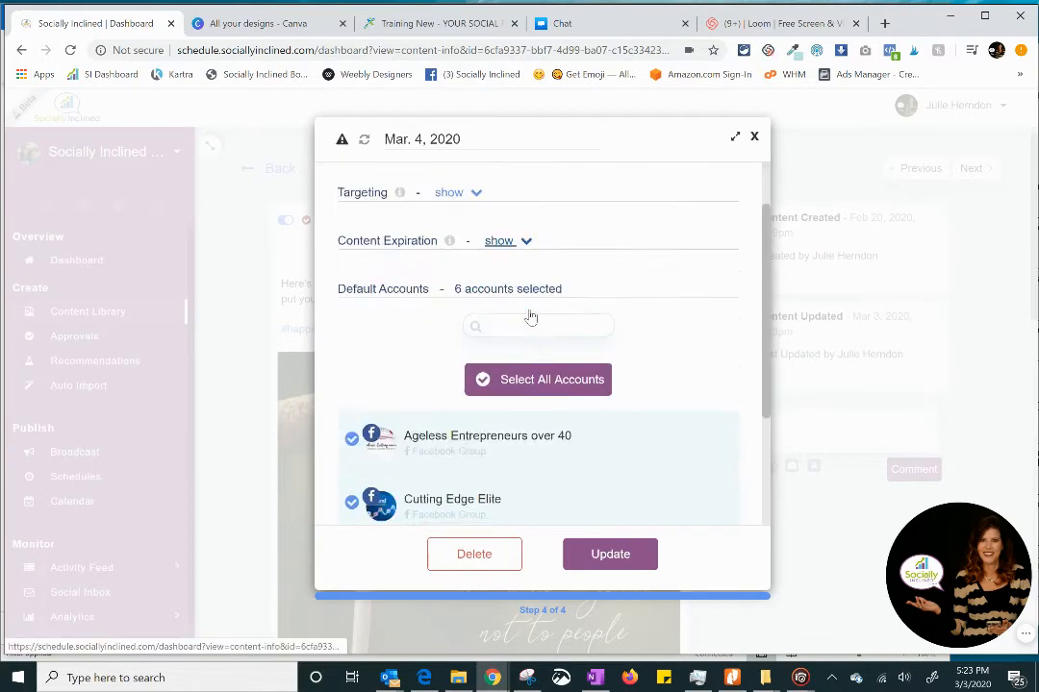
{"action": "scroll", "coordinate": [530, 317], "scroll_direction": "down", "scroll_amount": 3}
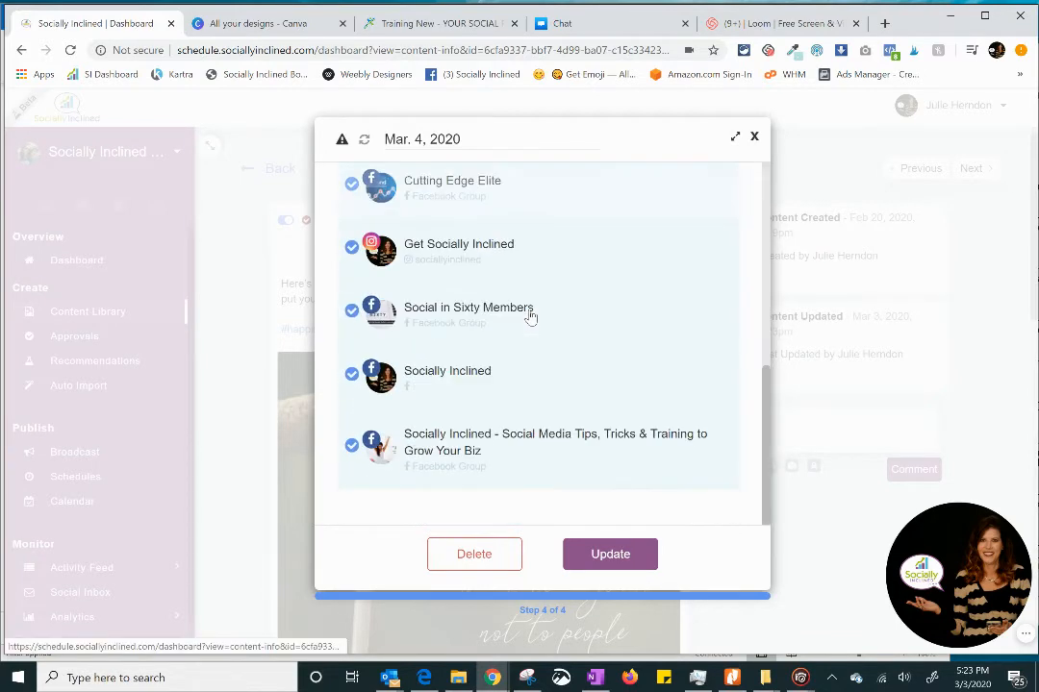
{"action": "left_click", "coordinate": [353, 381]}
{"action": "left_click", "coordinate": [353, 375]}
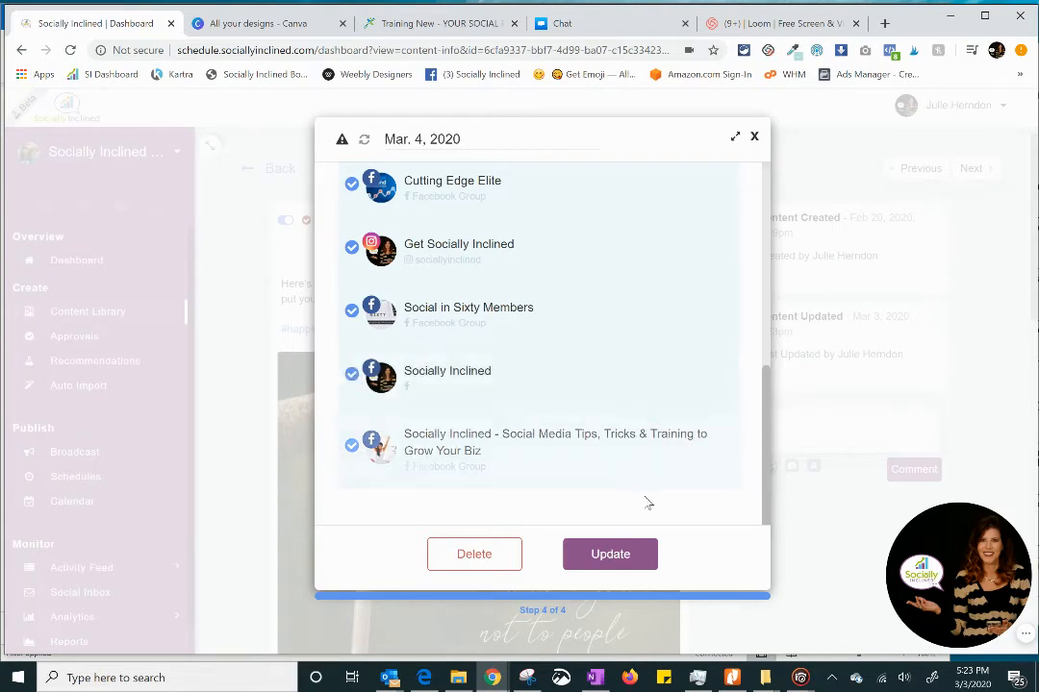
{"action": "left_click", "coordinate": [628, 564]}
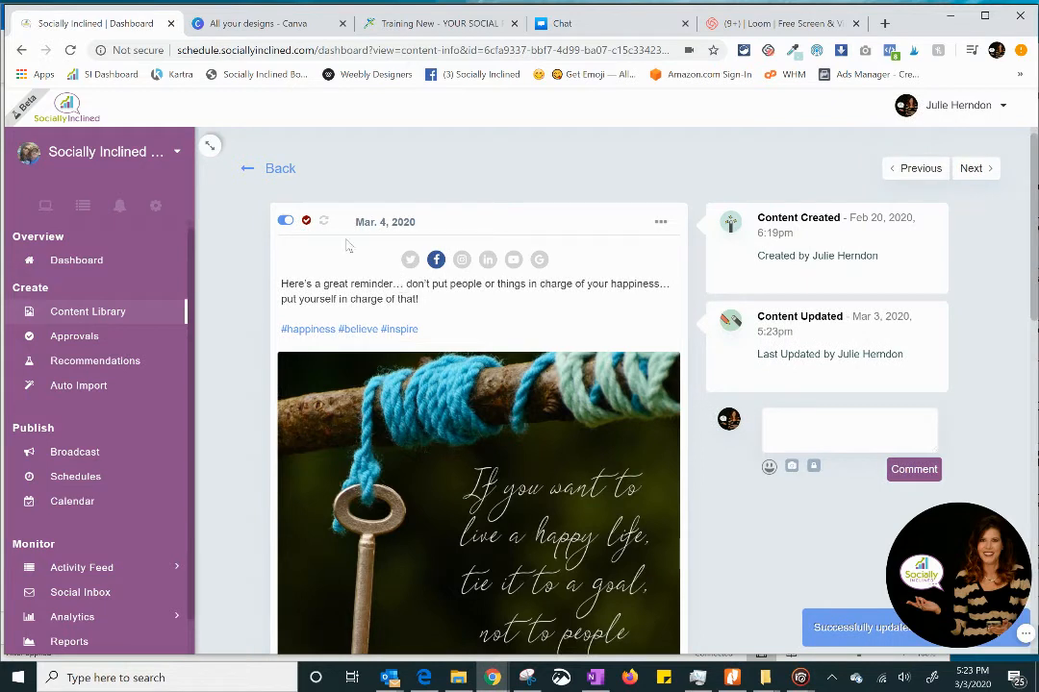
Try to mark the March 4 post as approved directly from its content page
{"action": "mouse_move", "coordinate": [306, 222]}
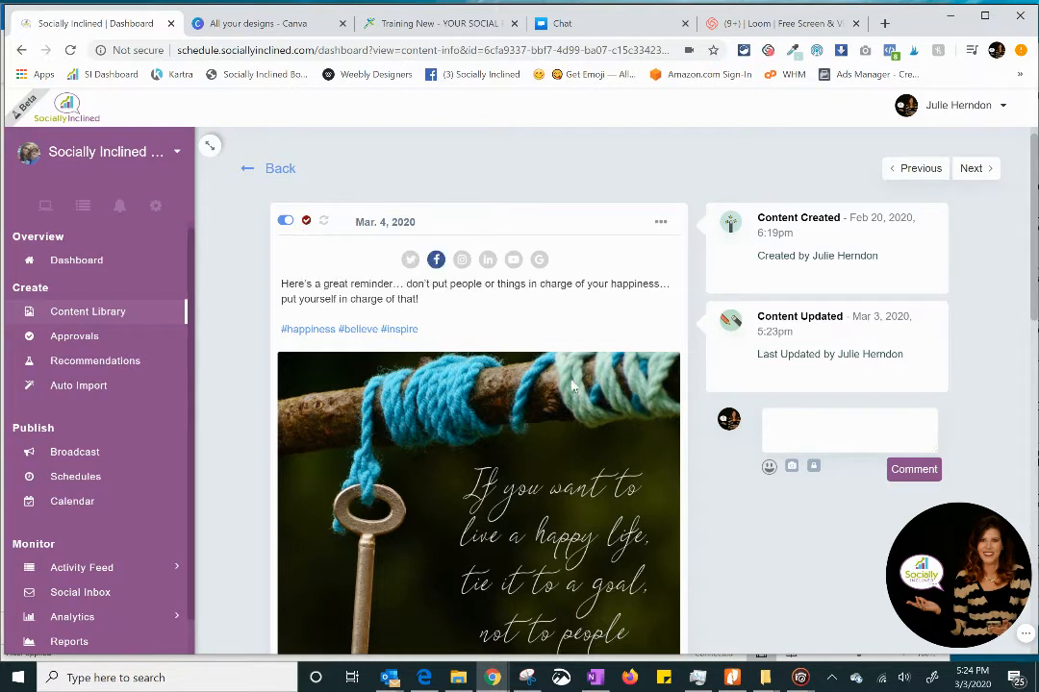
{"action": "left_click", "coordinate": [305, 222]}
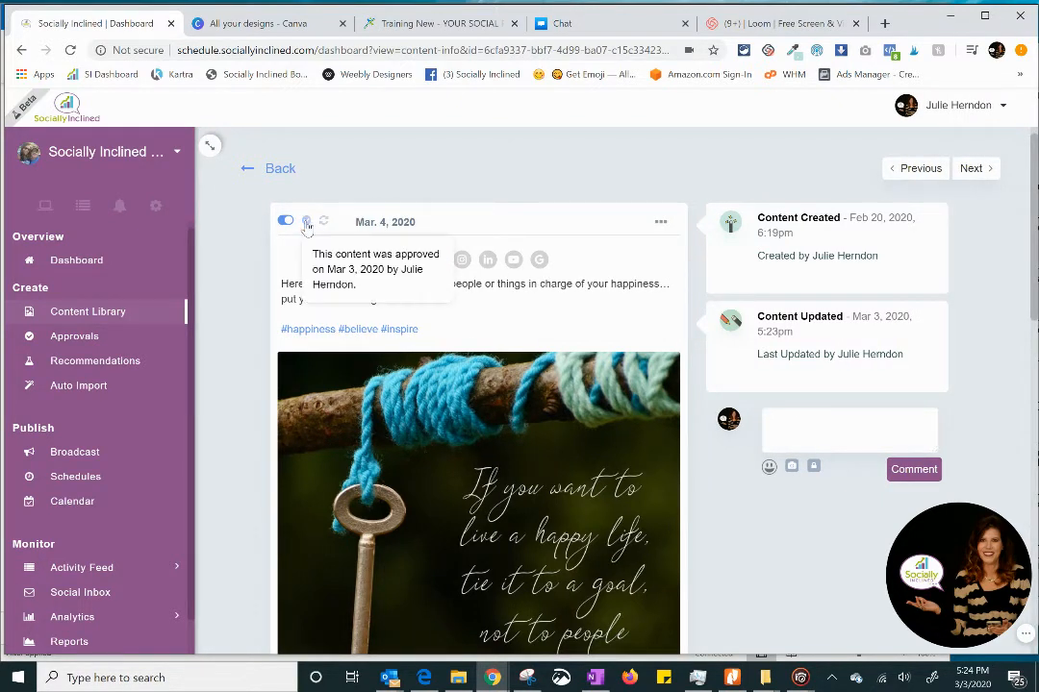
{"action": "left_click", "coordinate": [305, 222]}
Mark the March 4 post as approved in its content editor and save the update
{"action": "left_click", "coordinate": [660, 222]}
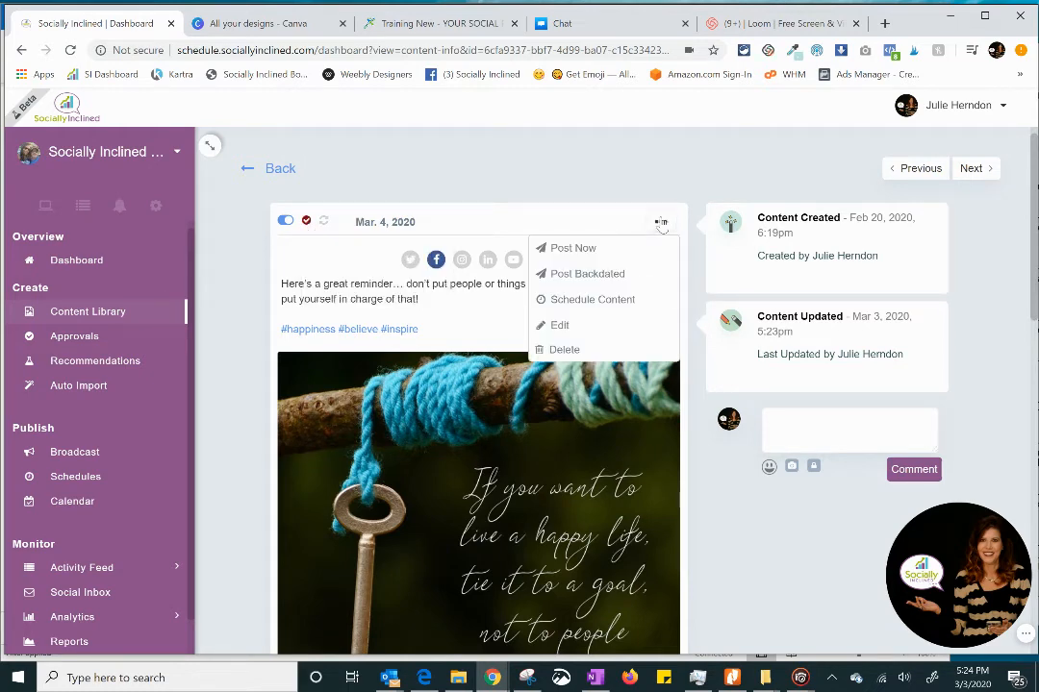
{"action": "left_click", "coordinate": [582, 325]}
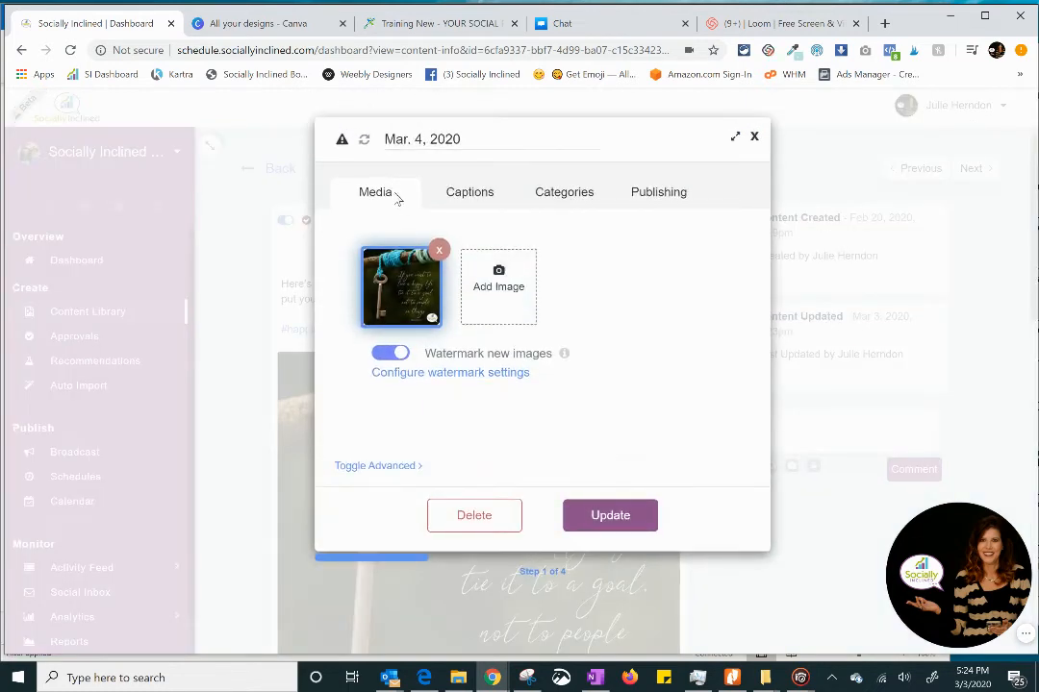
{"action": "left_click", "coordinate": [340, 140]}
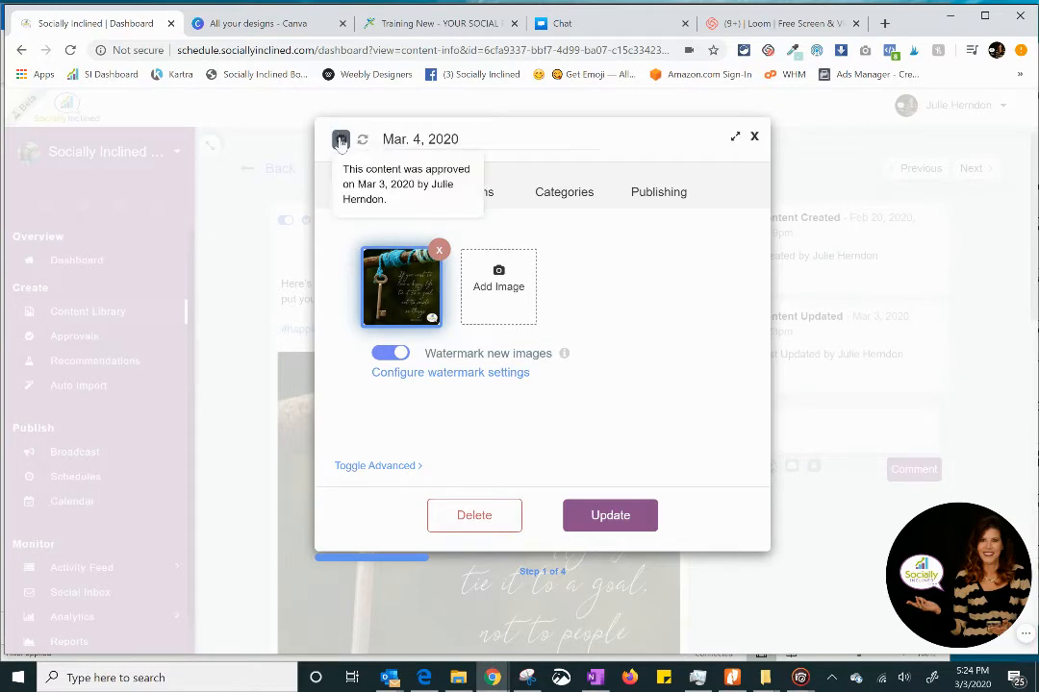
{"action": "left_click", "coordinate": [630, 517]}
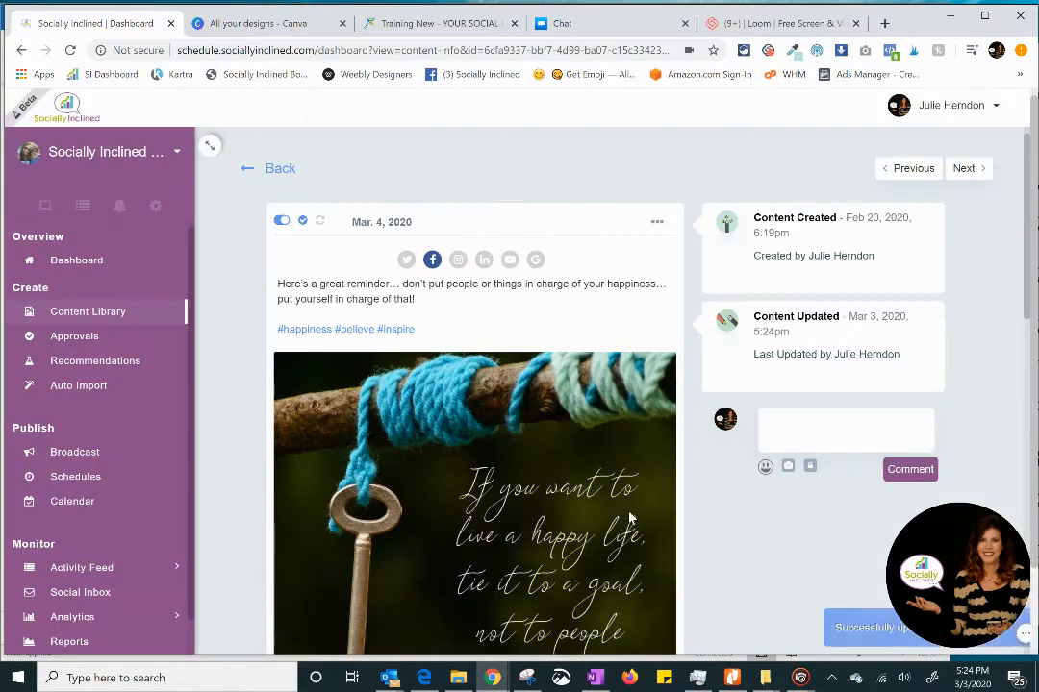
Preview how the March 4 post's caption and hashtags look on Twitter, Facebook and Instagram
{"action": "scroll", "coordinate": [663, 314], "scroll_direction": "down", "scroll_amount": 5}
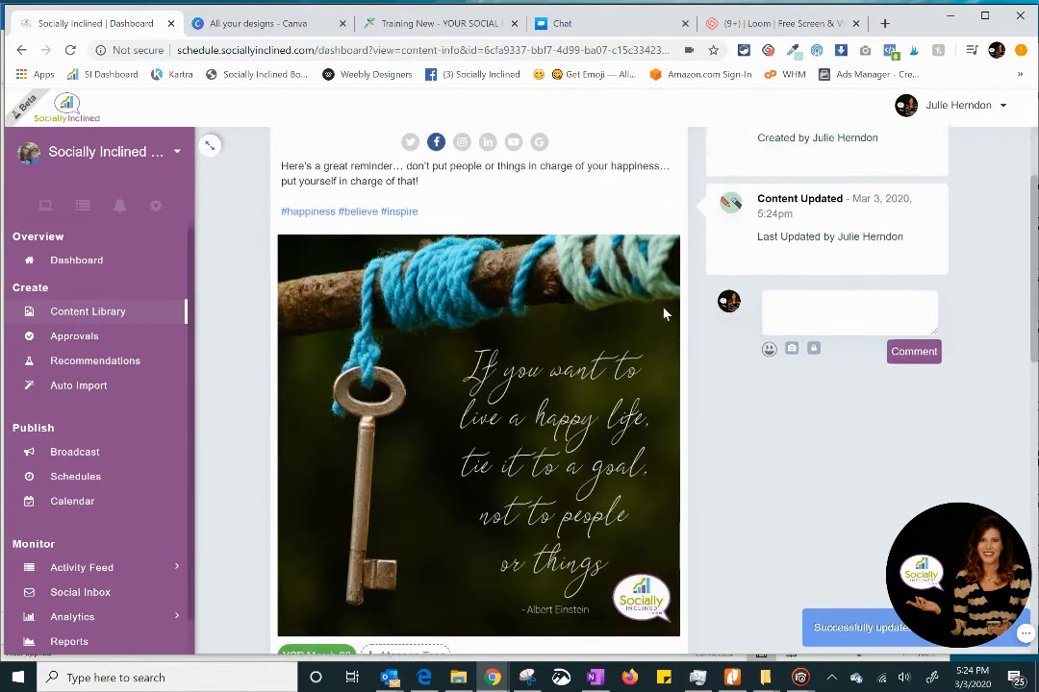
{"action": "scroll", "coordinate": [663, 313], "scroll_direction": "up", "scroll_amount": 5}
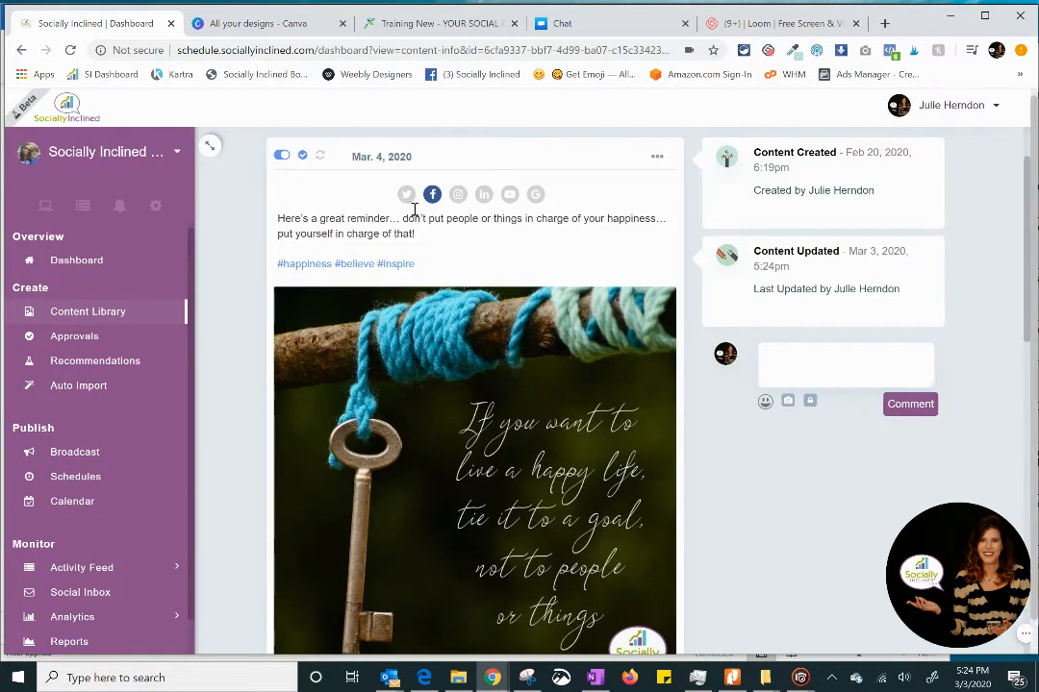
{"action": "left_click", "coordinate": [409, 195]}
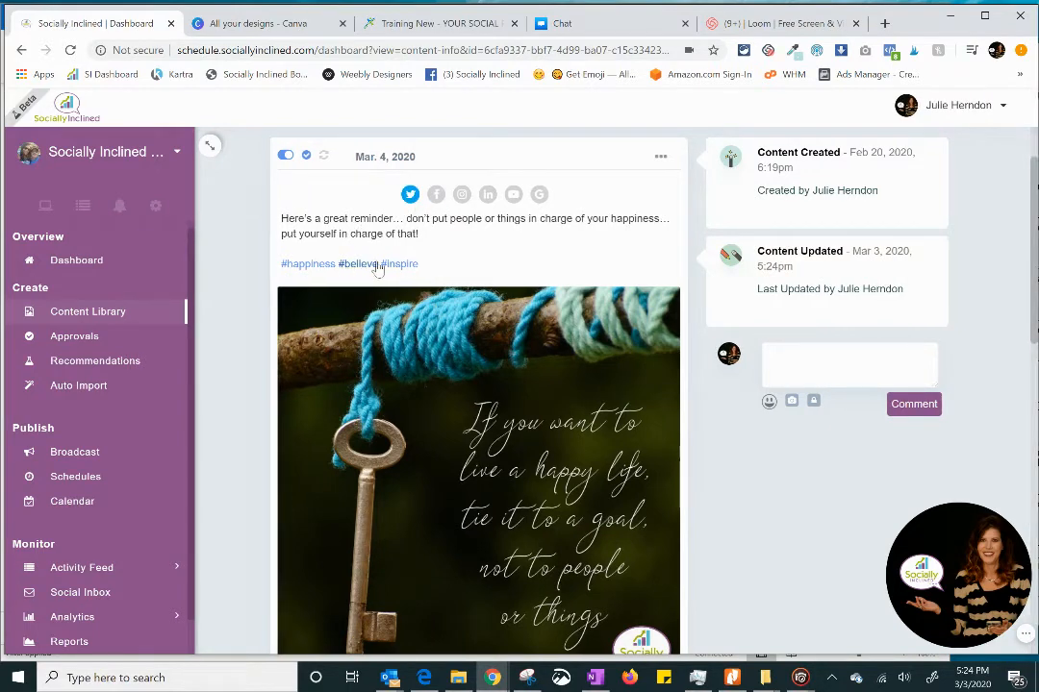
{"action": "left_click", "coordinate": [435, 195]}
{"action": "left_click", "coordinate": [462, 194]}
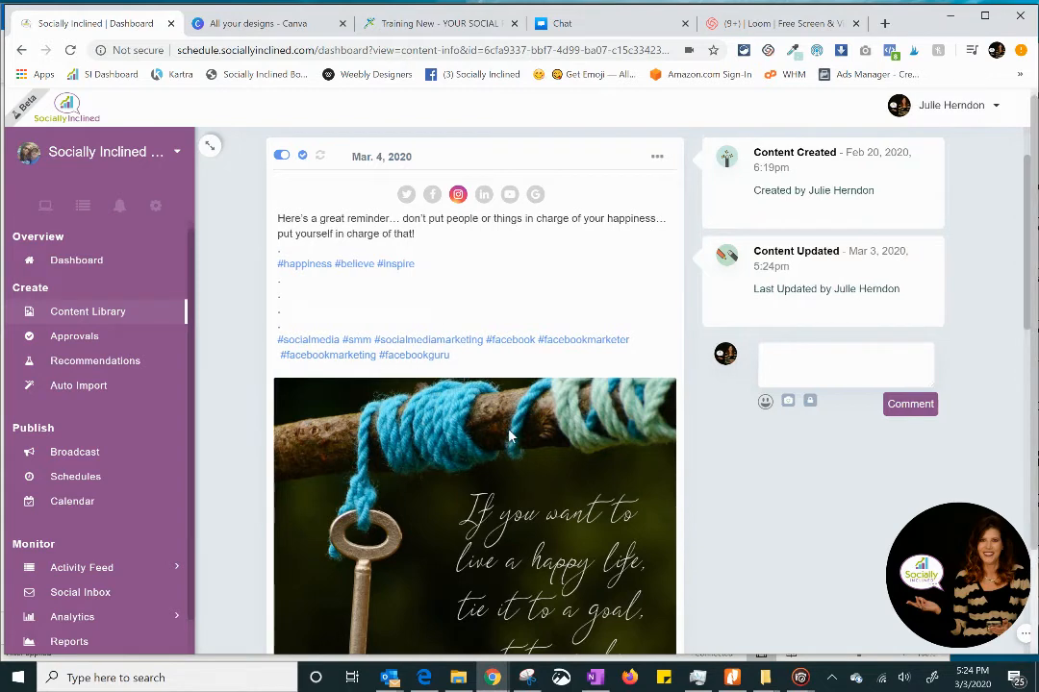
Review the March 4 post's tags, queues, scheduled date, posting history, performance stats and approval details on its content page
{"action": "scroll", "coordinate": [433, 356], "scroll_direction": "down", "scroll_amount": 4}
{"action": "scroll", "coordinate": [514, 481], "scroll_direction": "down", "scroll_amount": 2}
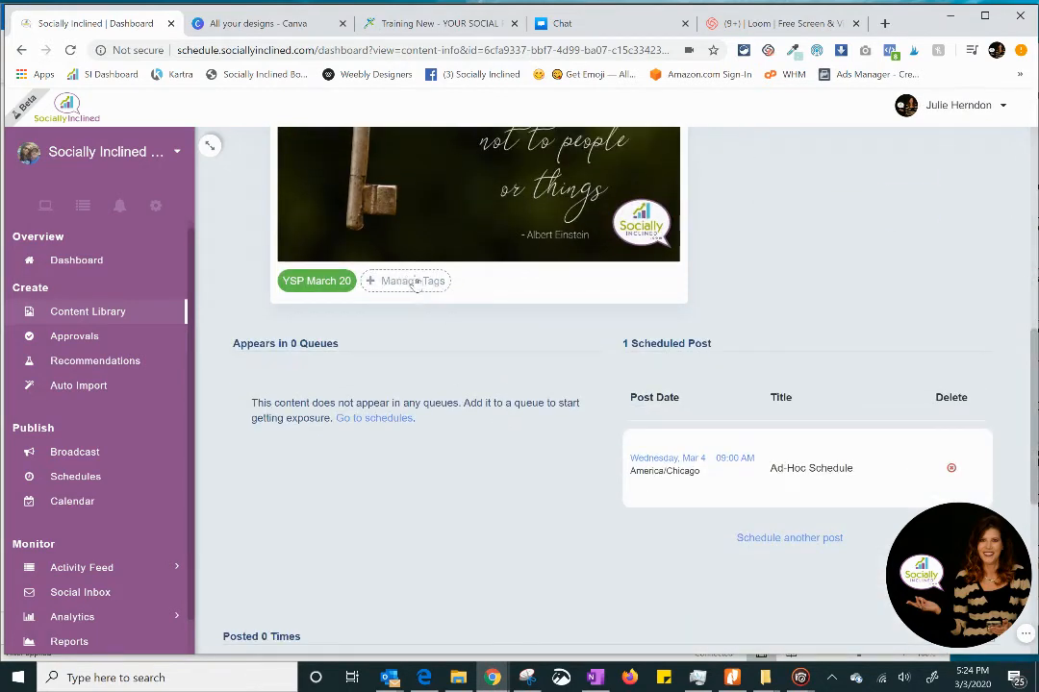
{"action": "scroll", "coordinate": [570, 333], "scroll_direction": "down", "scroll_amount": 1}
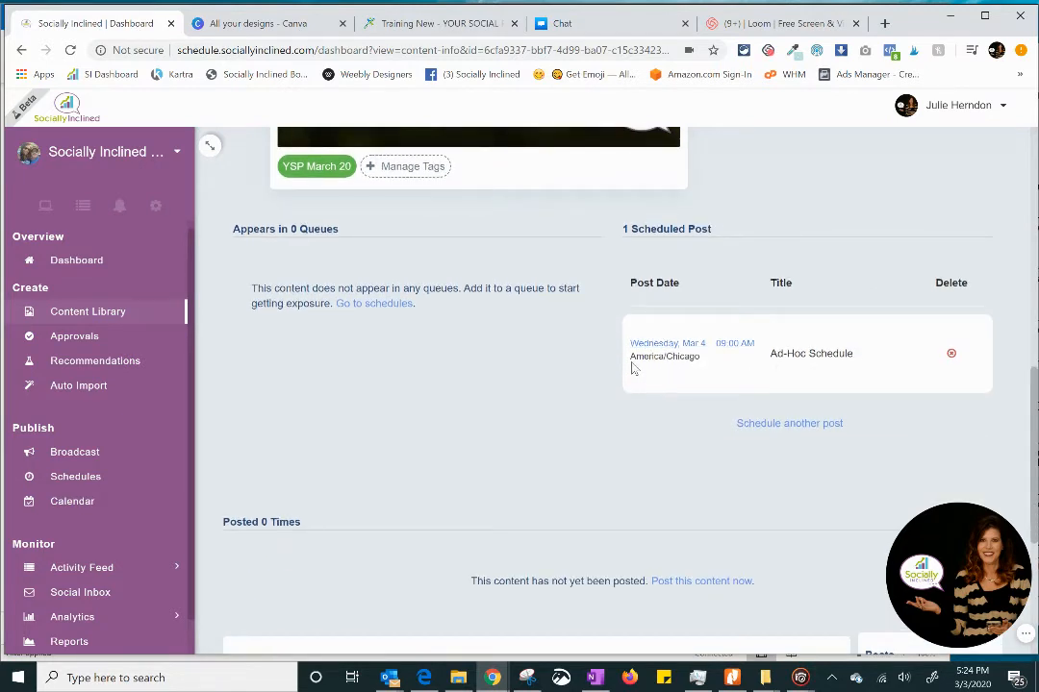
{"action": "scroll", "coordinate": [519, 452], "scroll_direction": "down", "scroll_amount": 2}
{"action": "scroll", "coordinate": [630, 475], "scroll_direction": "down", "scroll_amount": 1}
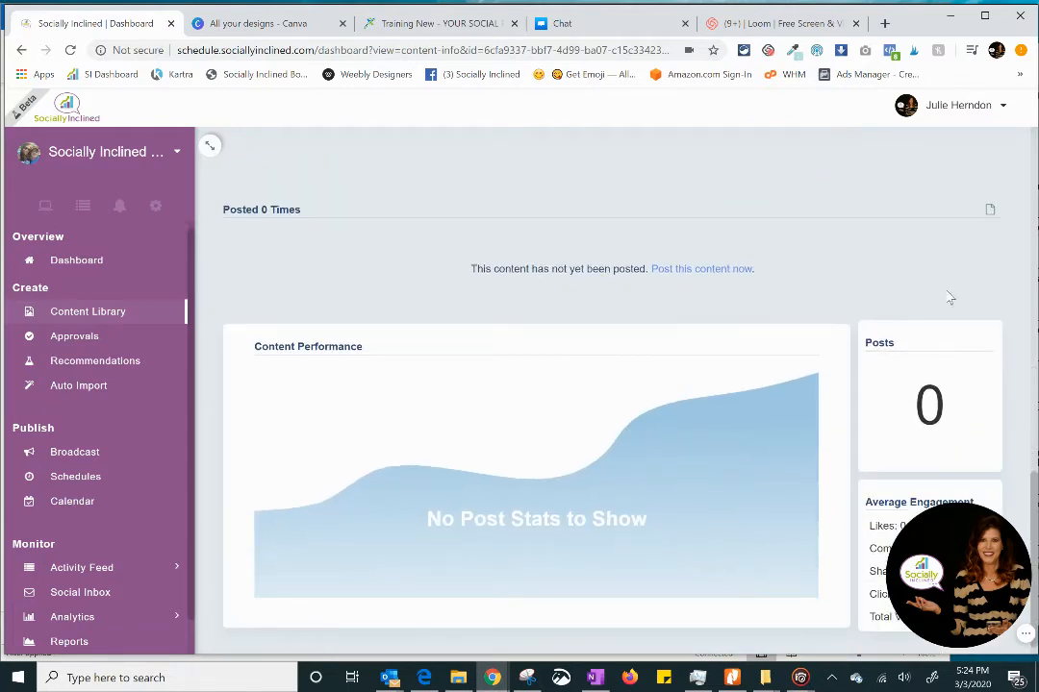
{"action": "scroll", "coordinate": [551, 402], "scroll_direction": "up", "scroll_amount": 5}
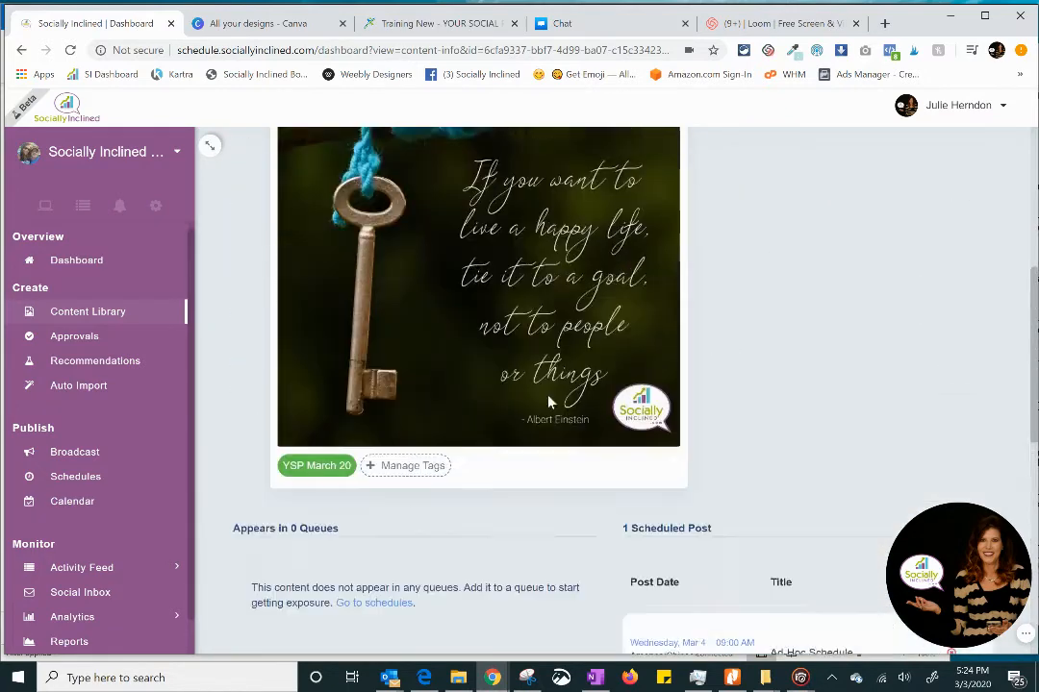
{"action": "scroll", "coordinate": [550, 403], "scroll_direction": "up", "scroll_amount": 4}
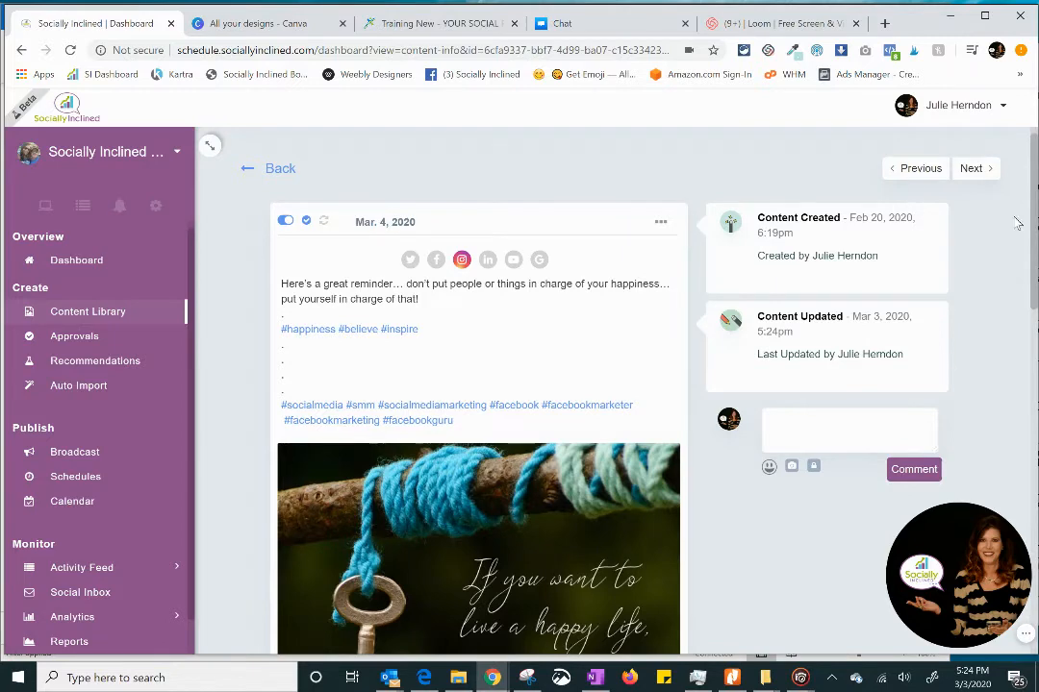
{"action": "mouse_move", "coordinate": [310, 234]}
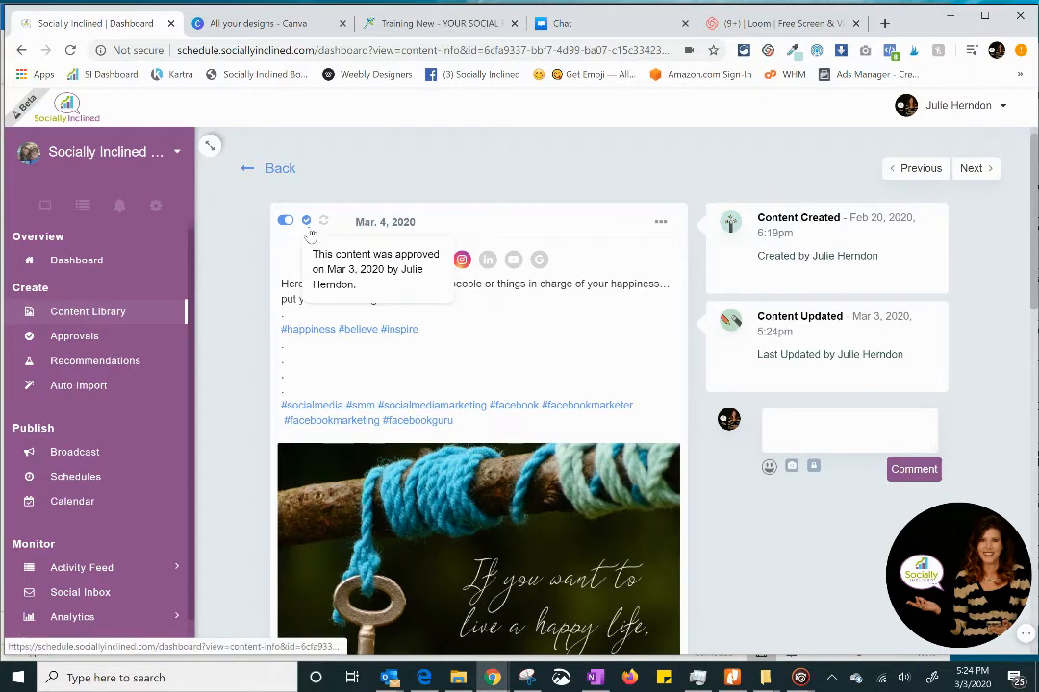
Open the 9 AM March 4 post from the calendar and go to its content management page
{"action": "left_click", "coordinate": [73, 502]}
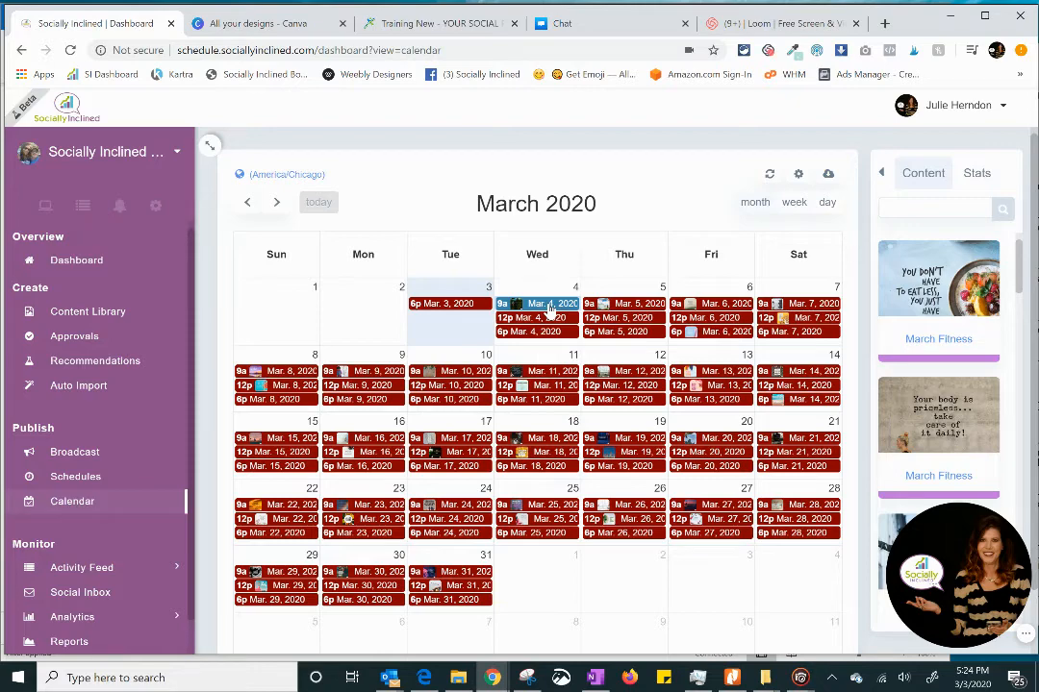
{"action": "left_click", "coordinate": [551, 310]}
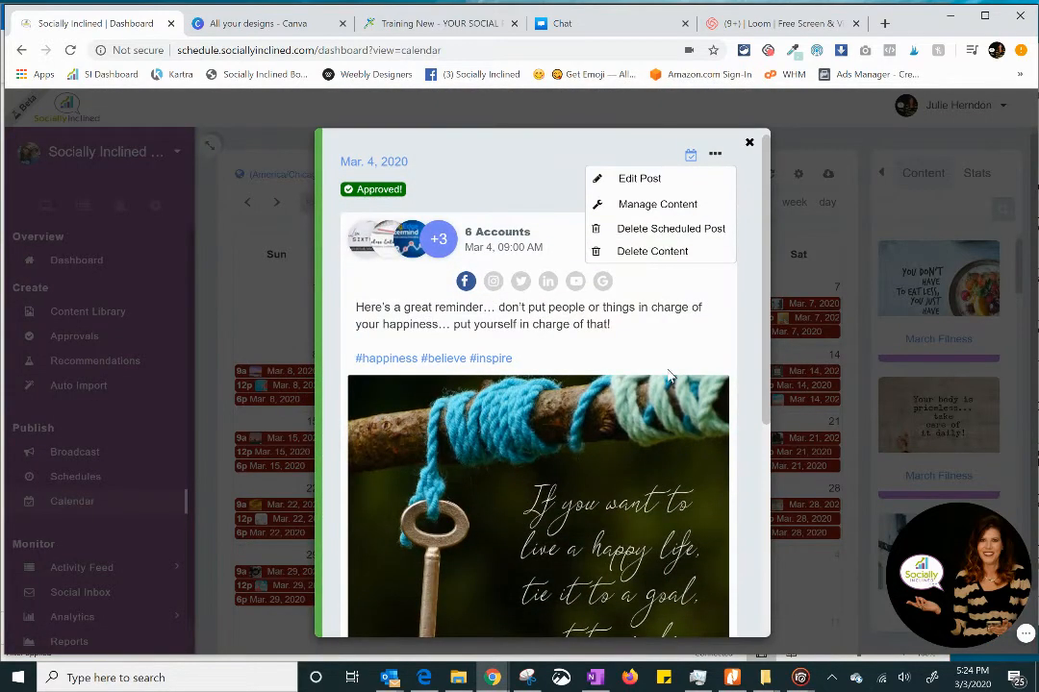
{"action": "left_click", "coordinate": [658, 204]}
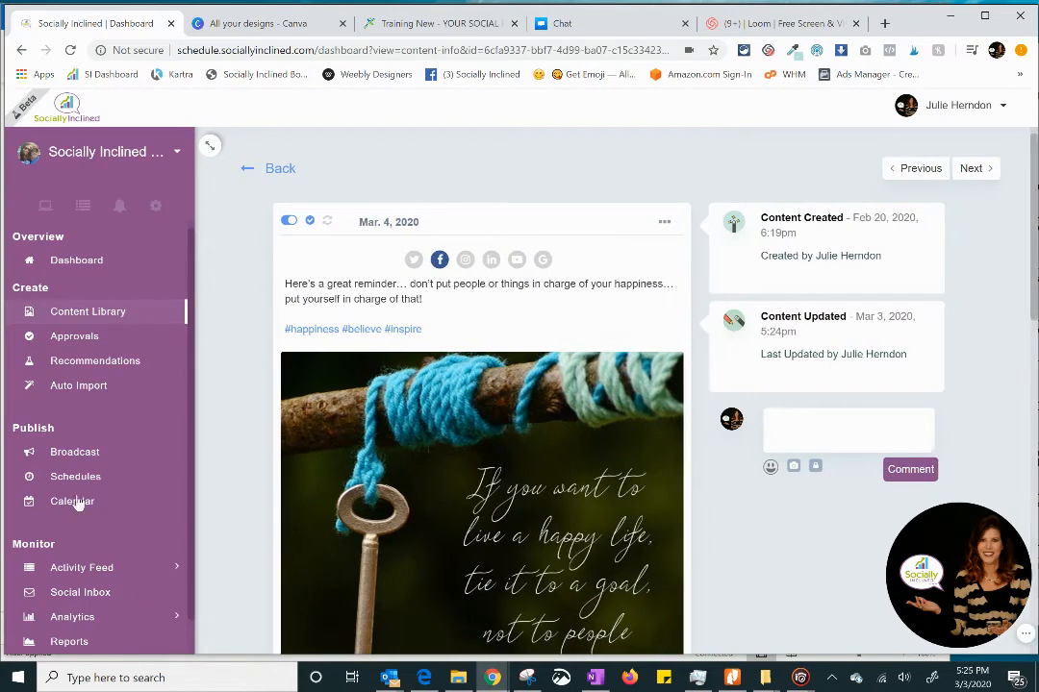
Return to the calendar and look through the 9 AM March 4 post's preview, approval label and available actions
{"action": "left_click", "coordinate": [74, 503]}
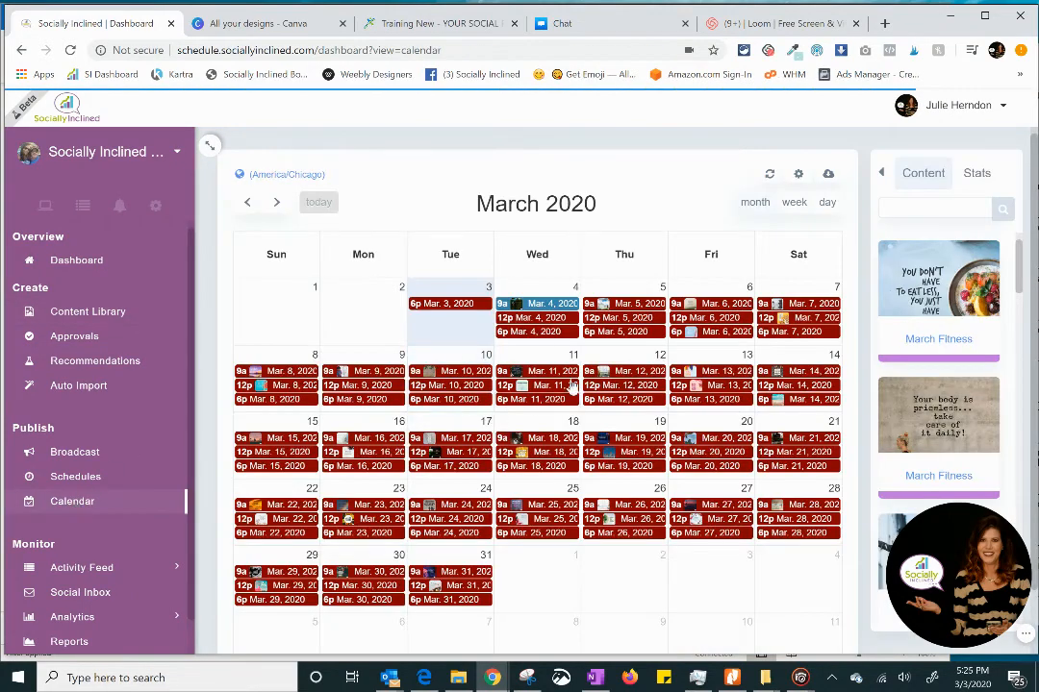
{"action": "left_click", "coordinate": [574, 305]}
{"action": "scroll", "coordinate": [565, 358], "scroll_direction": "down", "scroll_amount": 5}
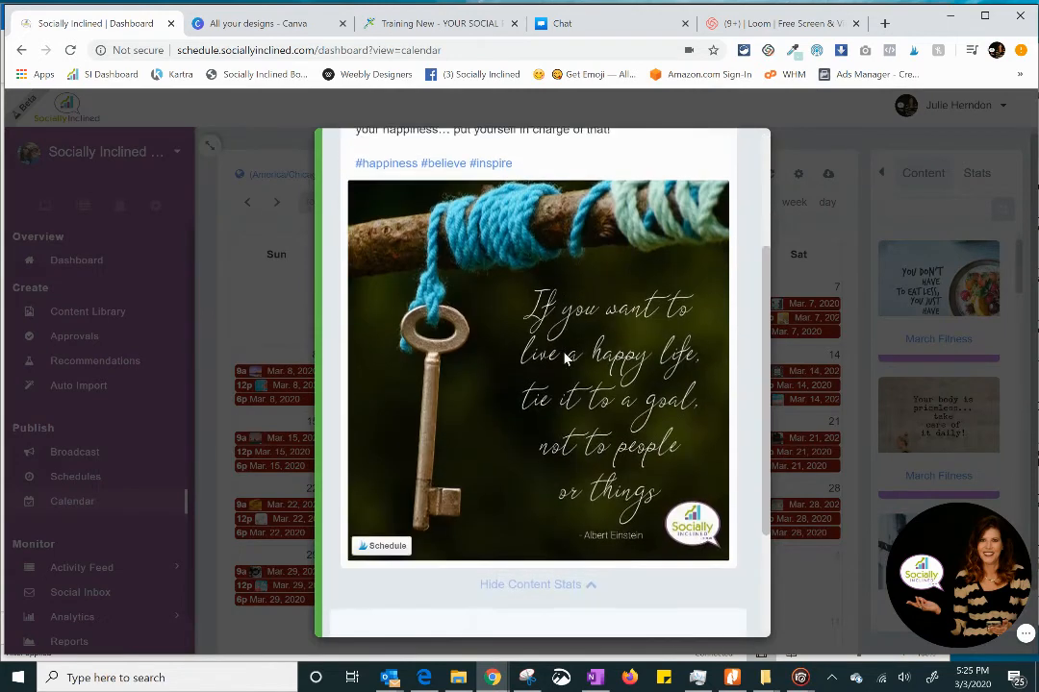
{"action": "scroll", "coordinate": [565, 359], "scroll_direction": "up", "scroll_amount": 5}
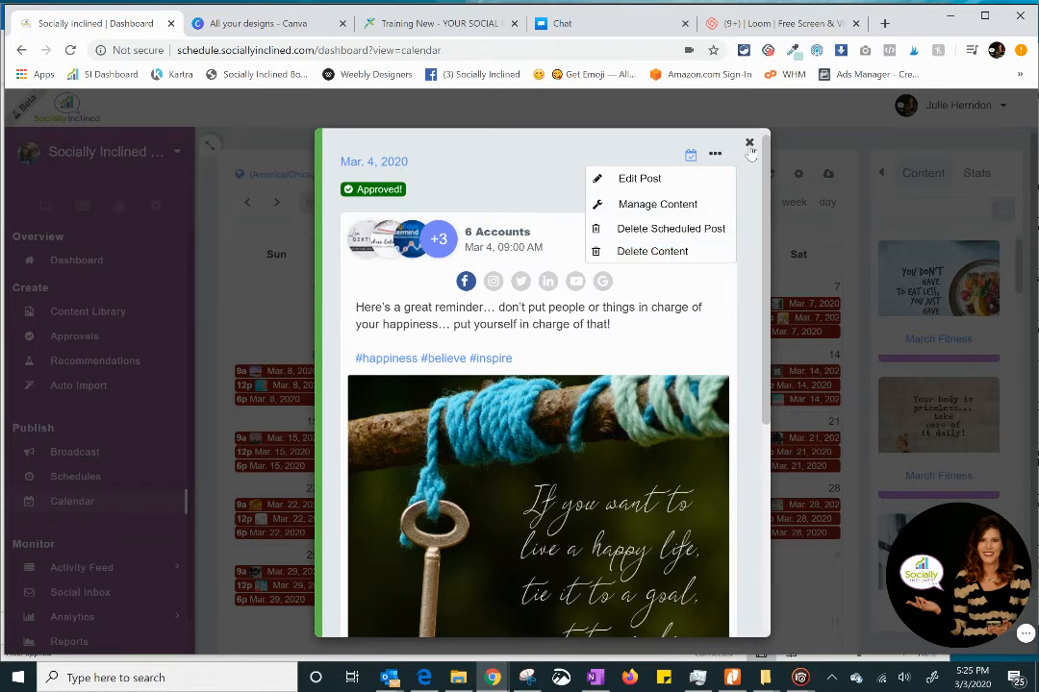
Open the March 4 post for editing, review its scheduled publishing accounts, and close the editor without saving
{"action": "left_click", "coordinate": [626, 187]}
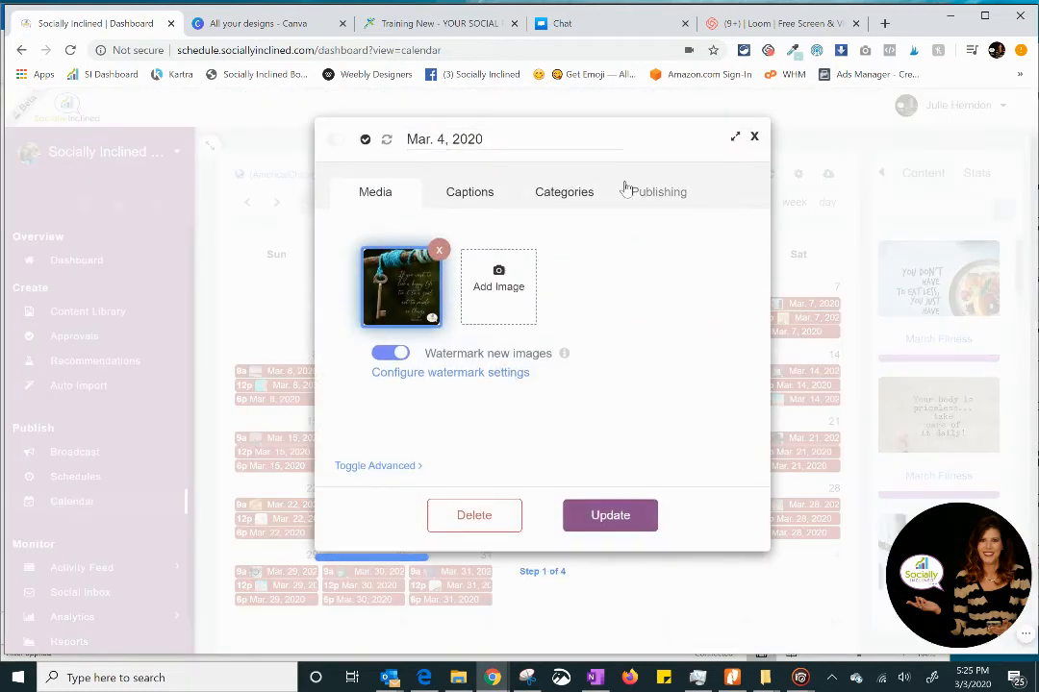
{"action": "left_click", "coordinate": [649, 200]}
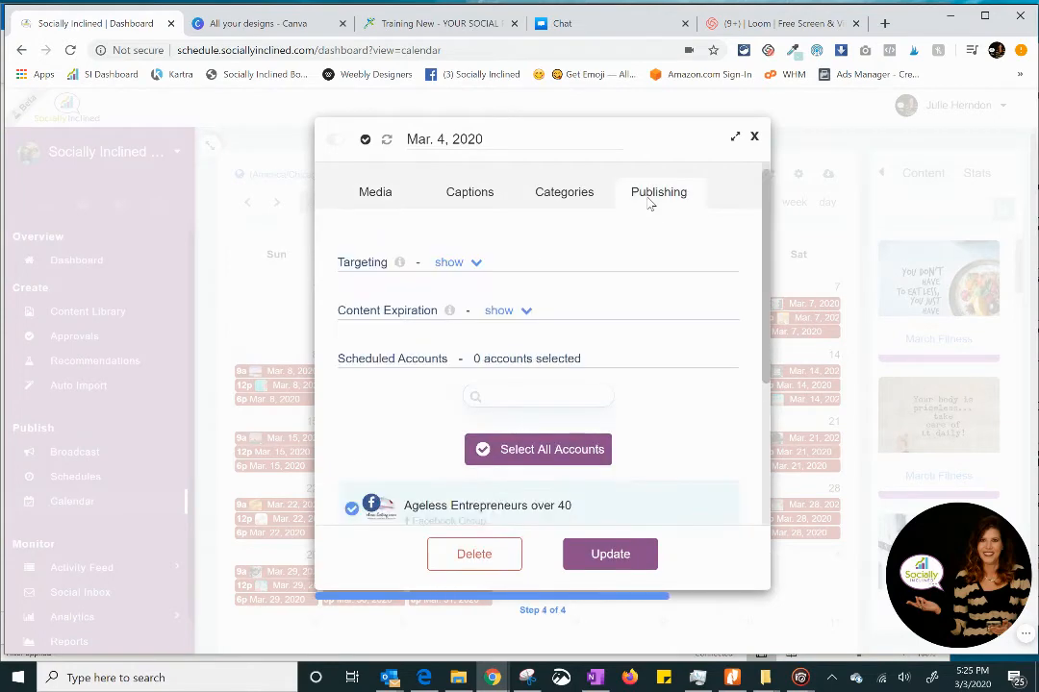
{"action": "scroll", "coordinate": [630, 360], "scroll_direction": "down", "scroll_amount": 3}
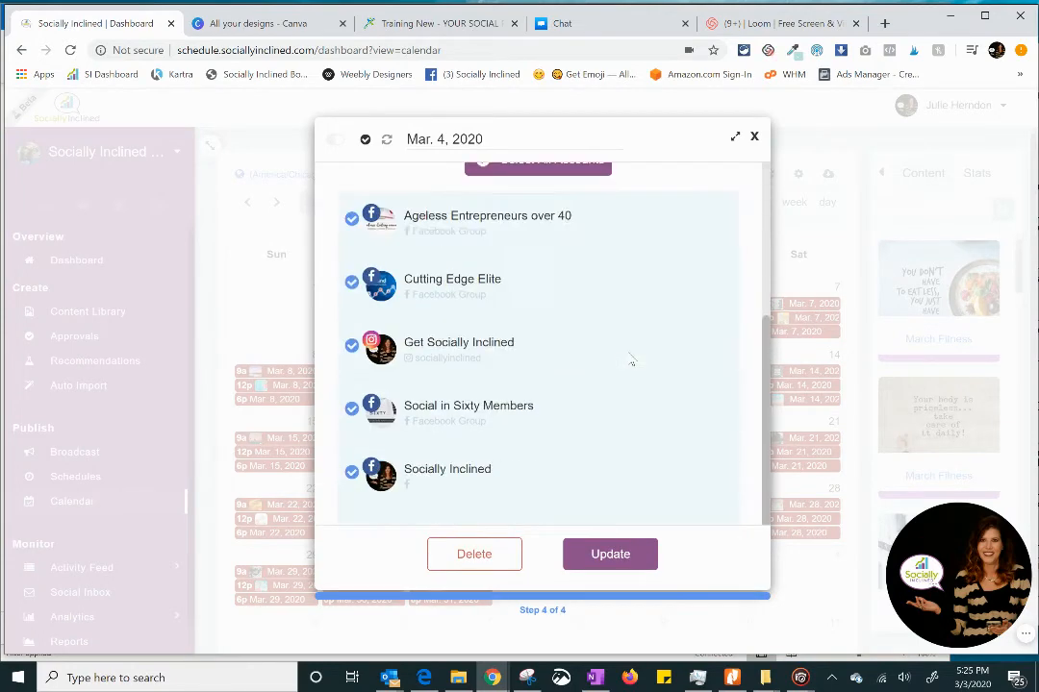
{"action": "scroll", "coordinate": [631, 361], "scroll_direction": "up", "scroll_amount": 5}
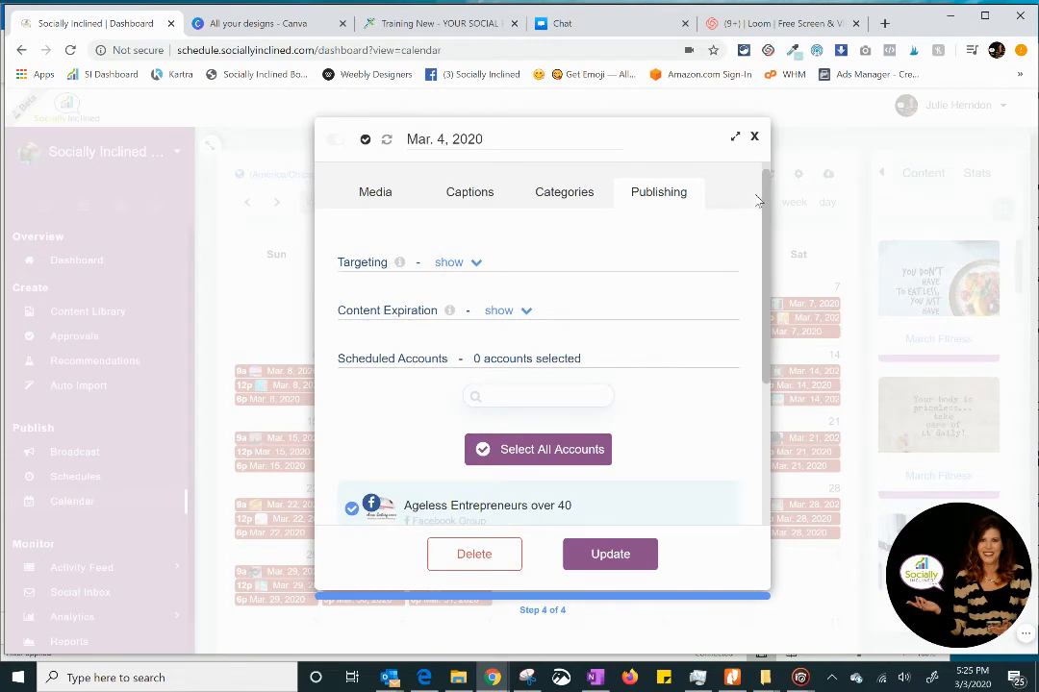
{"action": "left_click", "coordinate": [754, 140]}
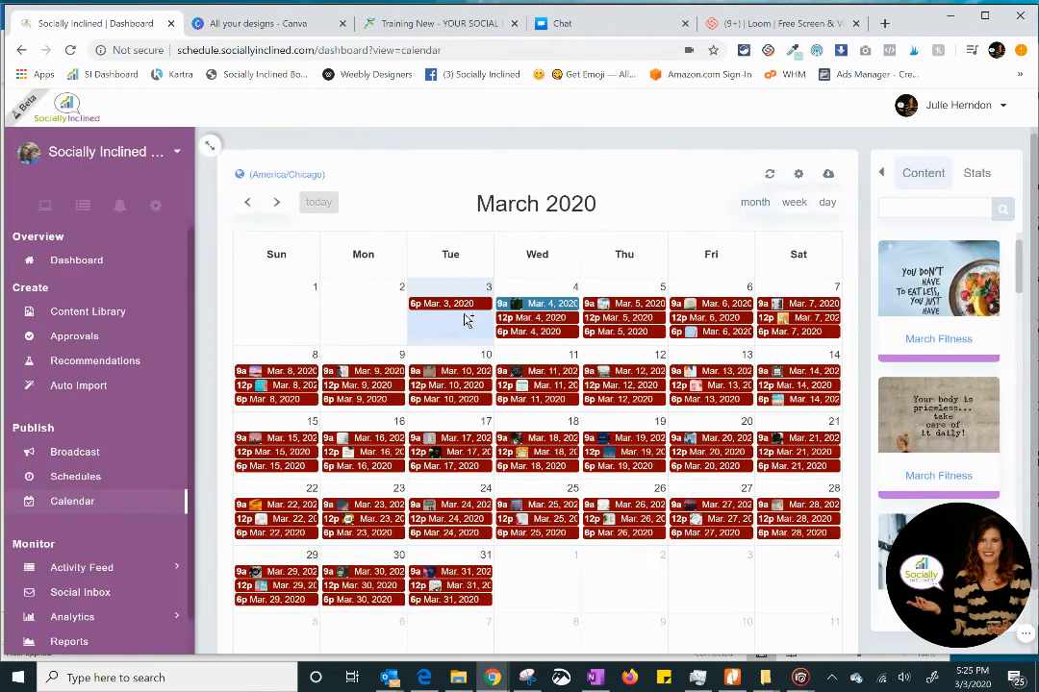
Examine the Broadcast composer, its account selection, and the options for saving or scheduling an update
{"action": "left_click", "coordinate": [75, 457]}
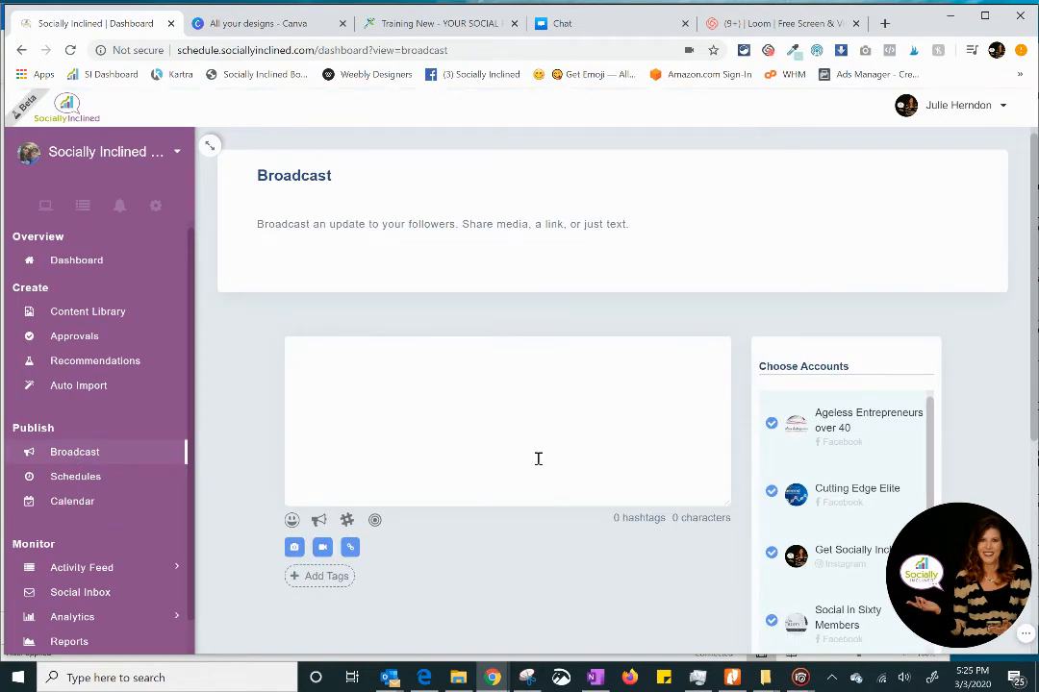
{"action": "scroll", "coordinate": [549, 536], "scroll_direction": "down", "scroll_amount": 2}
{"action": "scroll", "coordinate": [549, 536], "scroll_direction": "up", "scroll_amount": 1}
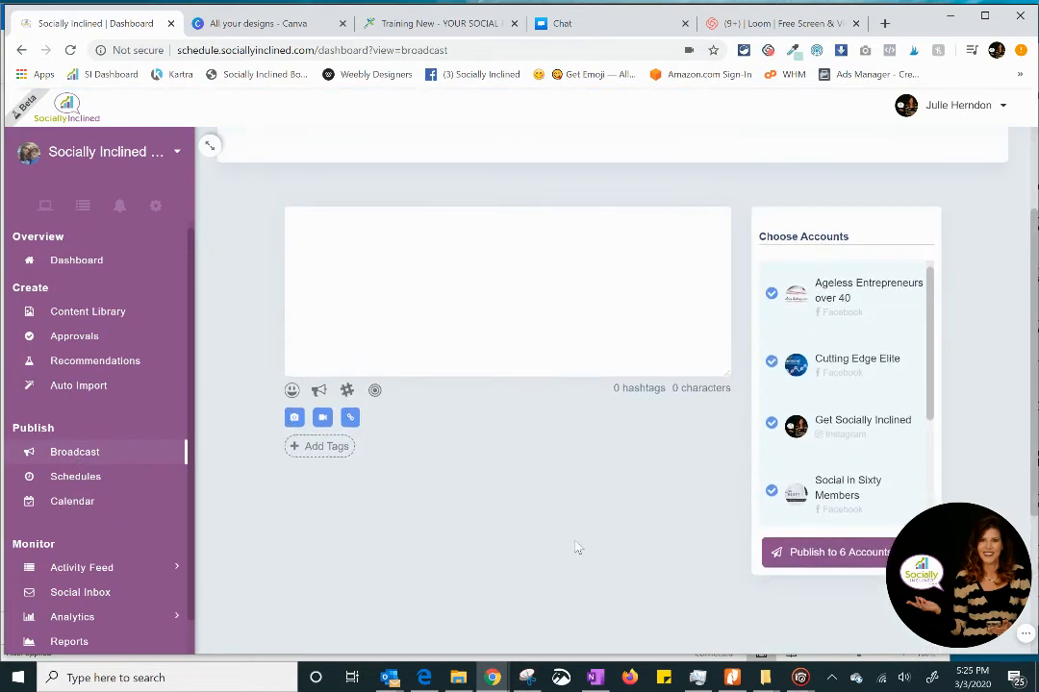
{"action": "scroll", "coordinate": [577, 548], "scroll_direction": "down", "scroll_amount": 2}
{"action": "left_click", "coordinate": [918, 327]}
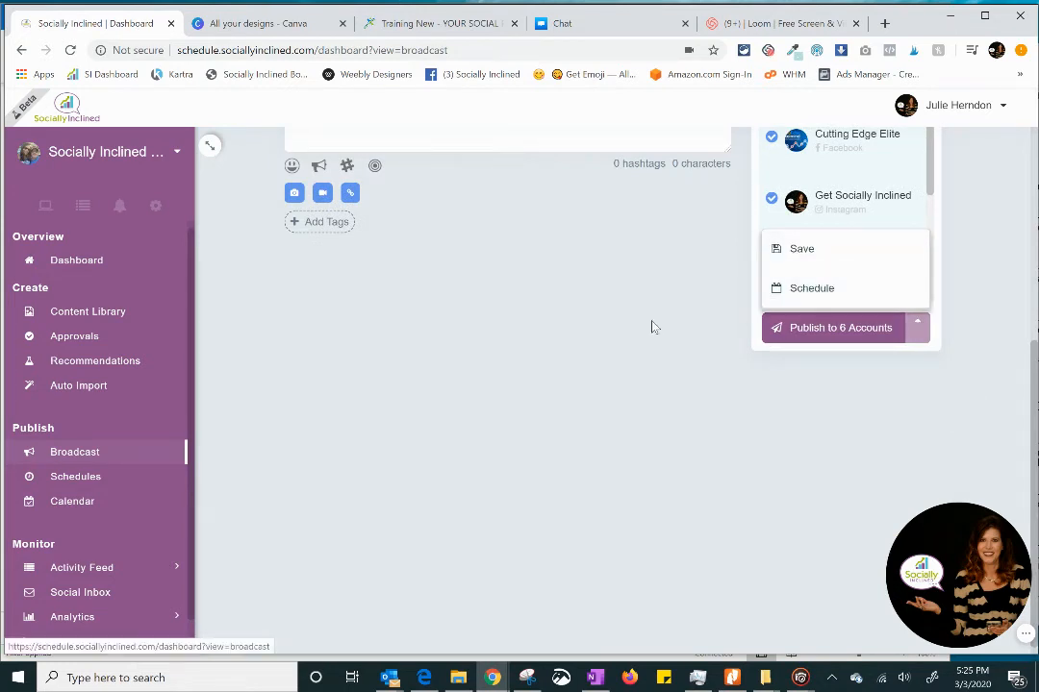
{"action": "scroll", "coordinate": [612, 339], "scroll_direction": "up", "scroll_amount": 3}
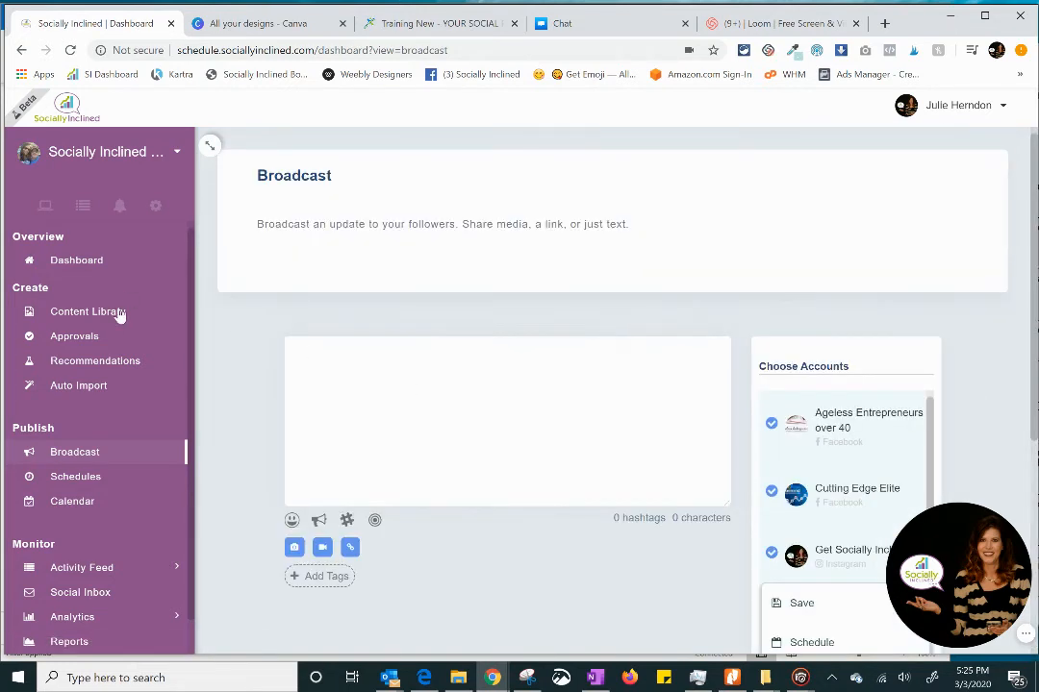
Show the calendar by week and move the 9:00 March 4 post to 7:30 AM the same day
{"action": "left_click", "coordinate": [67, 499]}
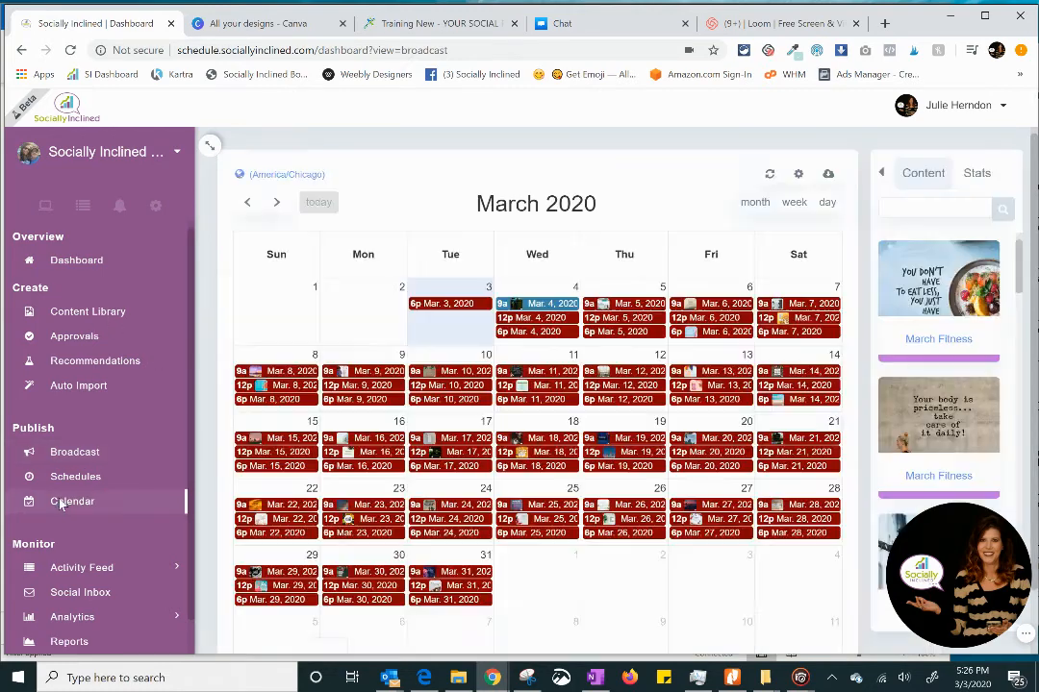
{"action": "left_click", "coordinate": [795, 203]}
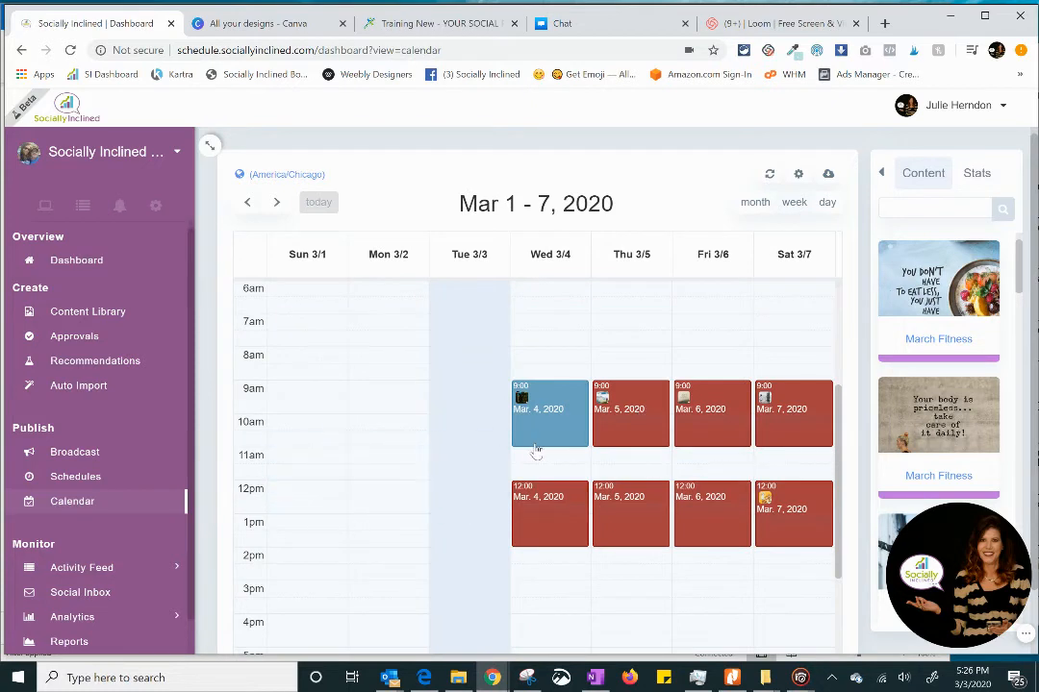
{"action": "left_click_drag", "start_coordinate": [552, 434], "coordinate": [536, 383]}
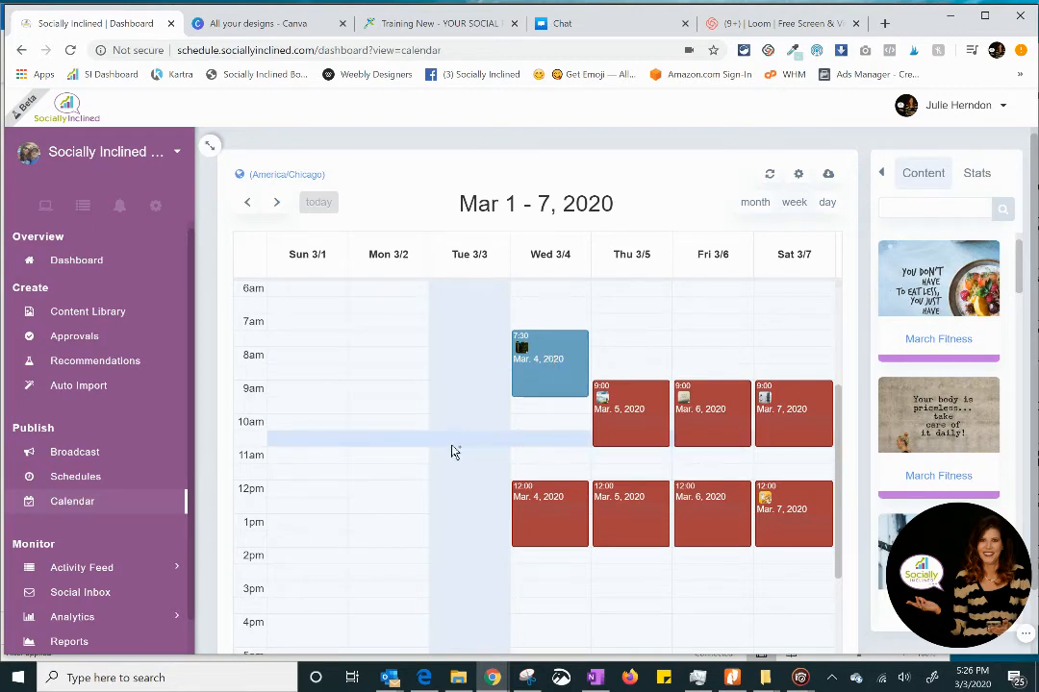
Filter the content library's YSP March 20 items by "4,"
{"action": "left_click", "coordinate": [96, 318]}
{"action": "scroll", "coordinate": [642, 502], "scroll_direction": "down", "scroll_amount": 3}
{"action": "scroll", "coordinate": [643, 502], "scroll_direction": "up", "scroll_amount": 3}
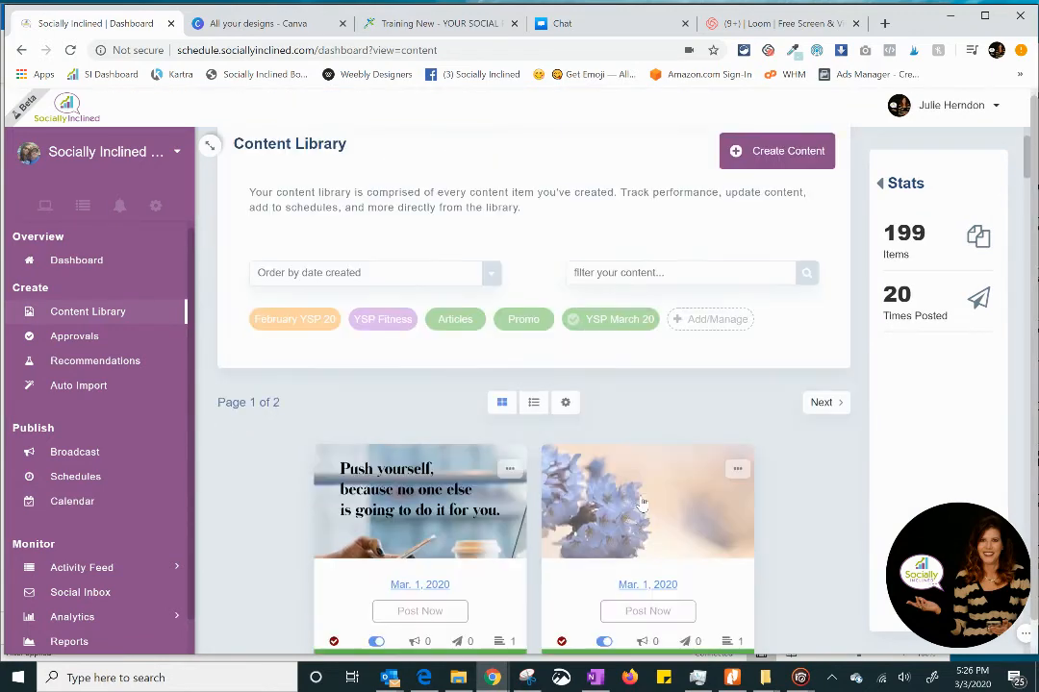
{"action": "left_click", "coordinate": [623, 273]}
{"action": "type", "text": "4"}
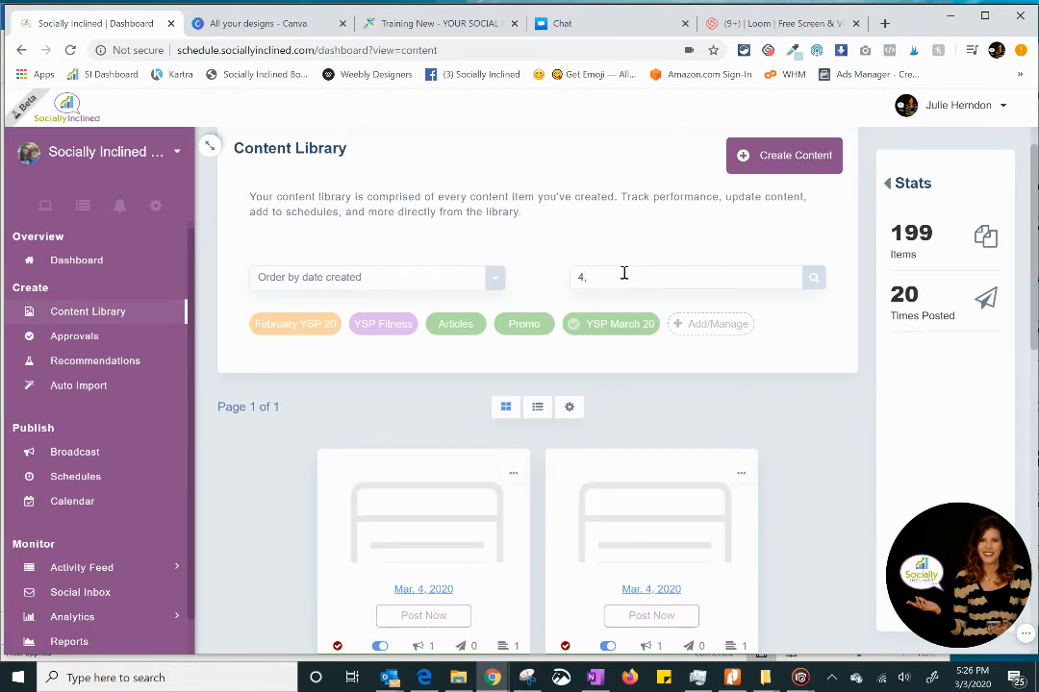
Look through the filtered library items for the March 4 post, and reload the content library
{"action": "scroll", "coordinate": [817, 481], "scroll_direction": "down", "scroll_amount": 3}
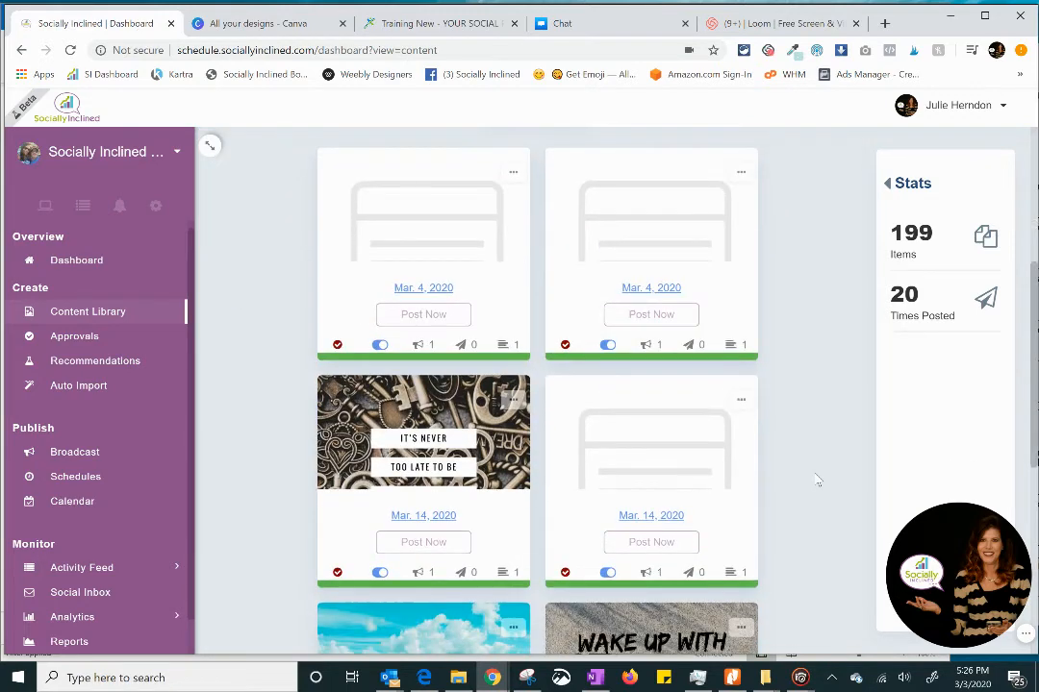
{"action": "scroll", "coordinate": [818, 481], "scroll_direction": "down", "scroll_amount": 5}
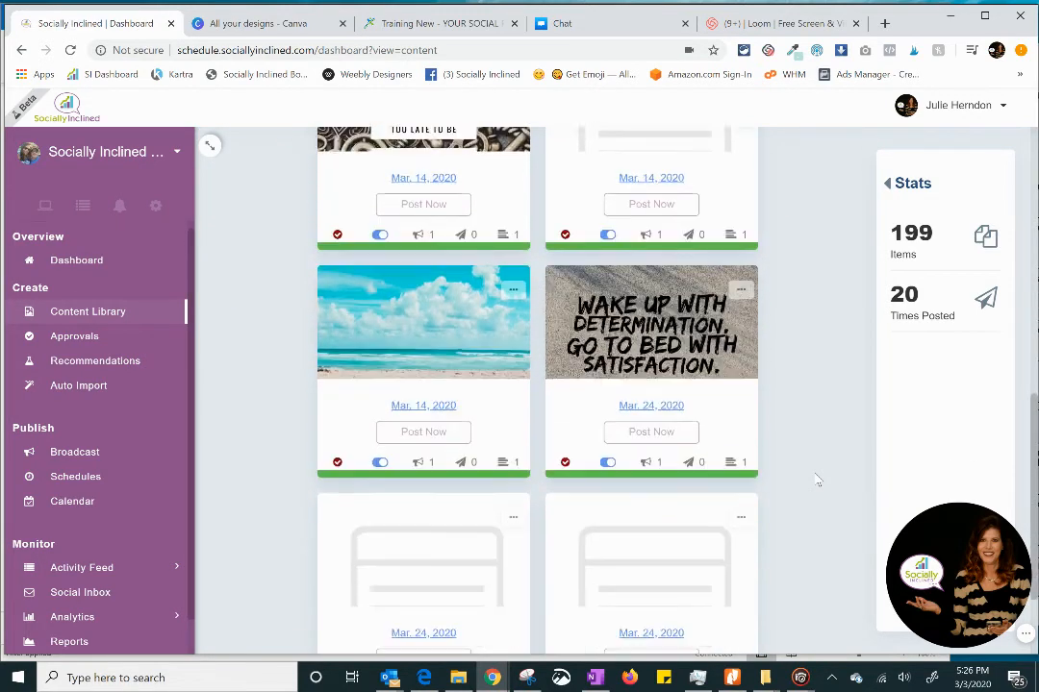
{"action": "scroll", "coordinate": [817, 480], "scroll_direction": "up", "scroll_amount": 7}
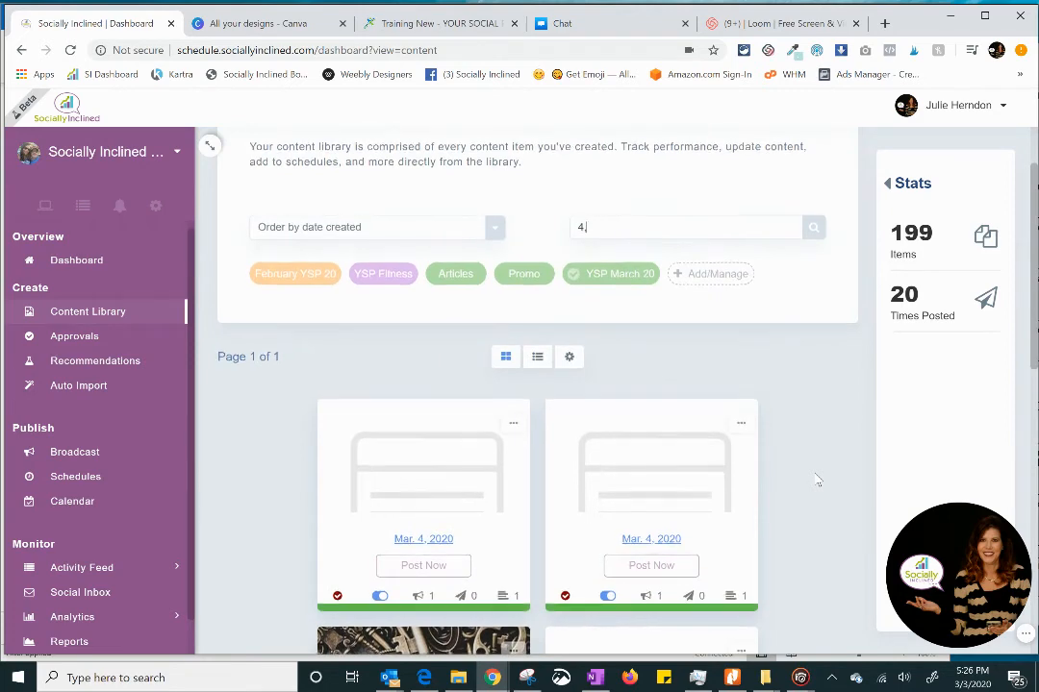
{"action": "scroll", "coordinate": [817, 481], "scroll_direction": "down", "scroll_amount": 1}
{"action": "scroll", "coordinate": [797, 419], "scroll_direction": "down", "scroll_amount": 1}
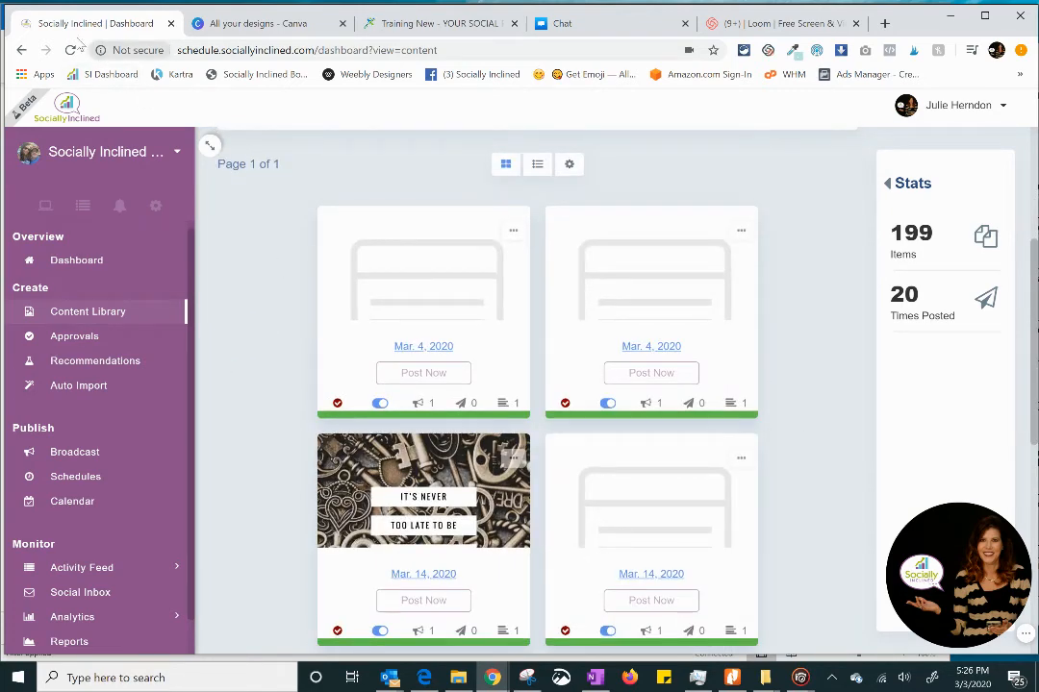
{"action": "left_click", "coordinate": [72, 50]}
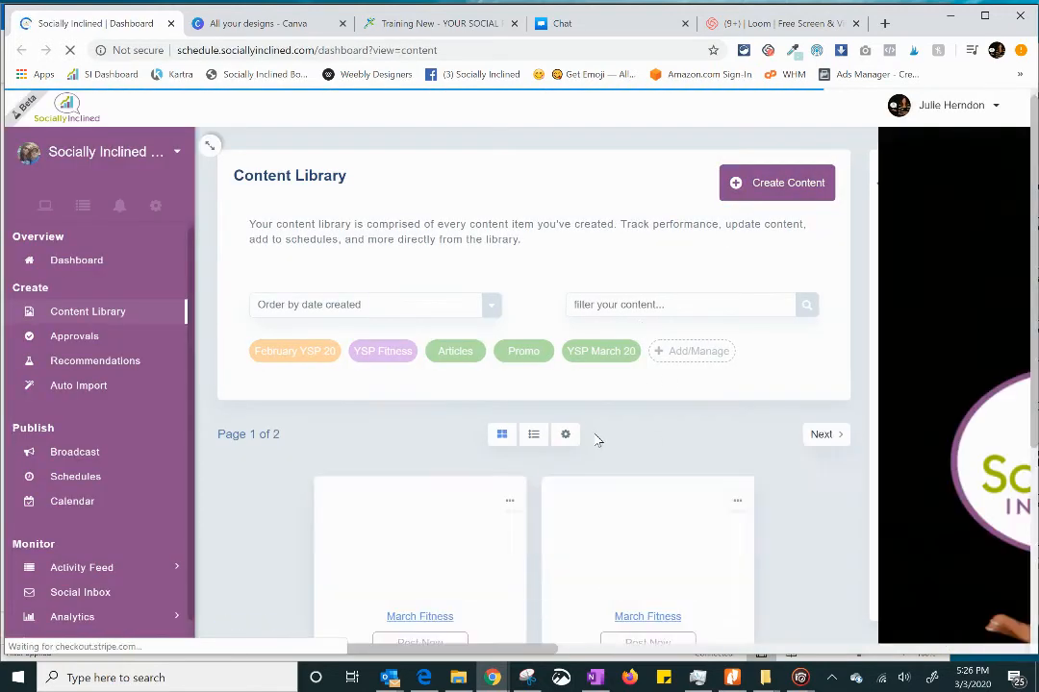
Filter the content library by "4," and look through the matching items for the March 4 posts
{"action": "left_click", "coordinate": [653, 304]}
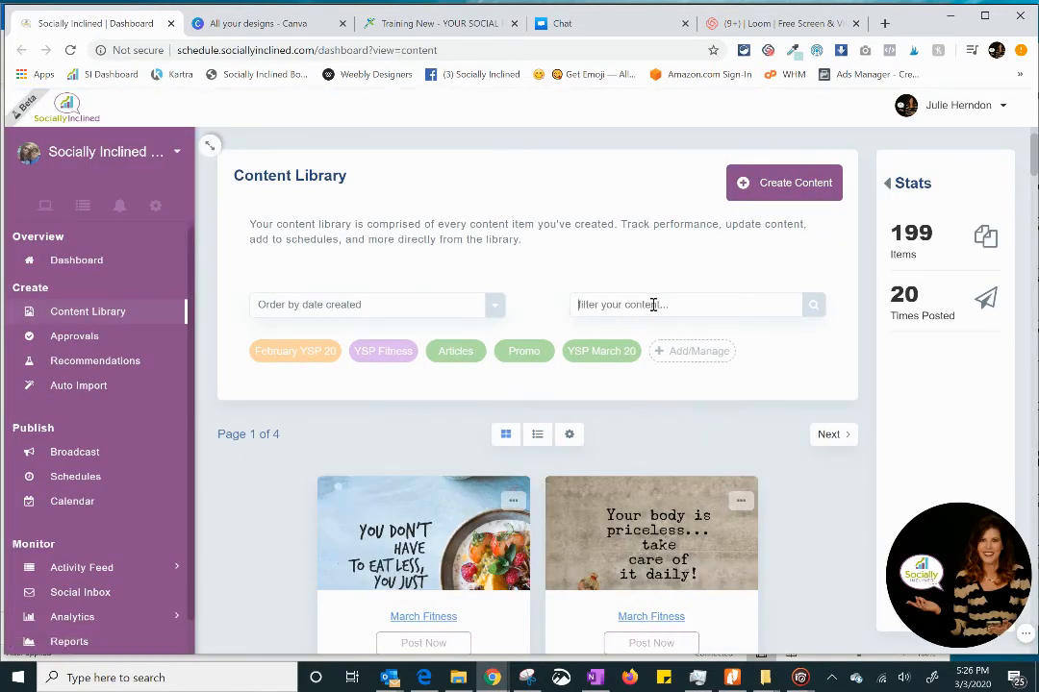
{"action": "type", "text": "4,"}
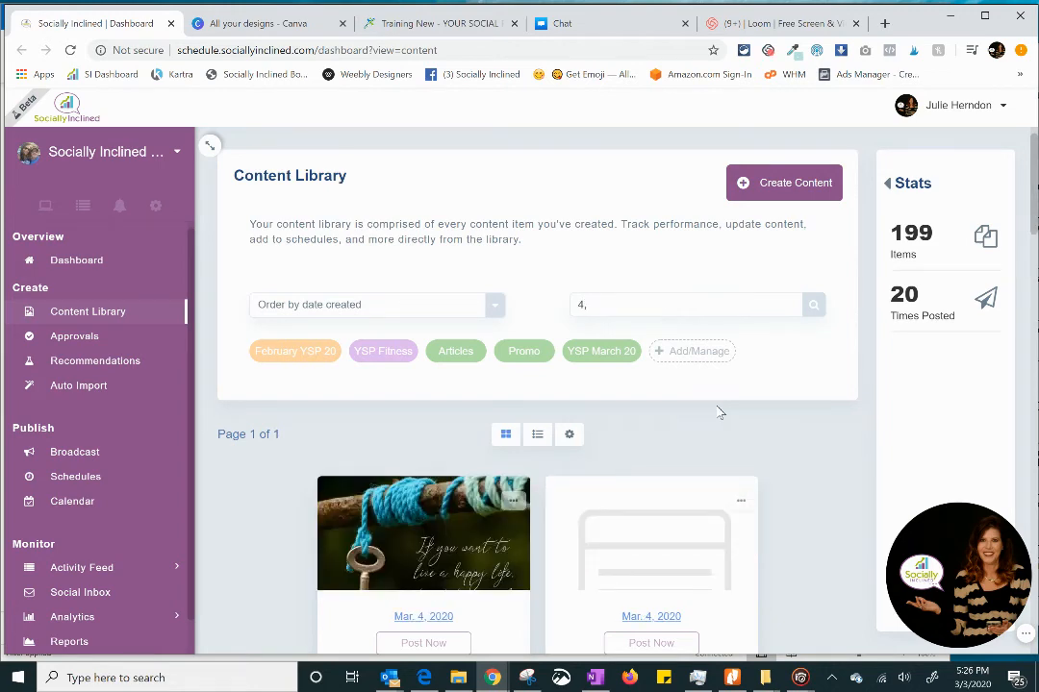
{"action": "scroll", "coordinate": [274, 554], "scroll_direction": "down", "scroll_amount": 2}
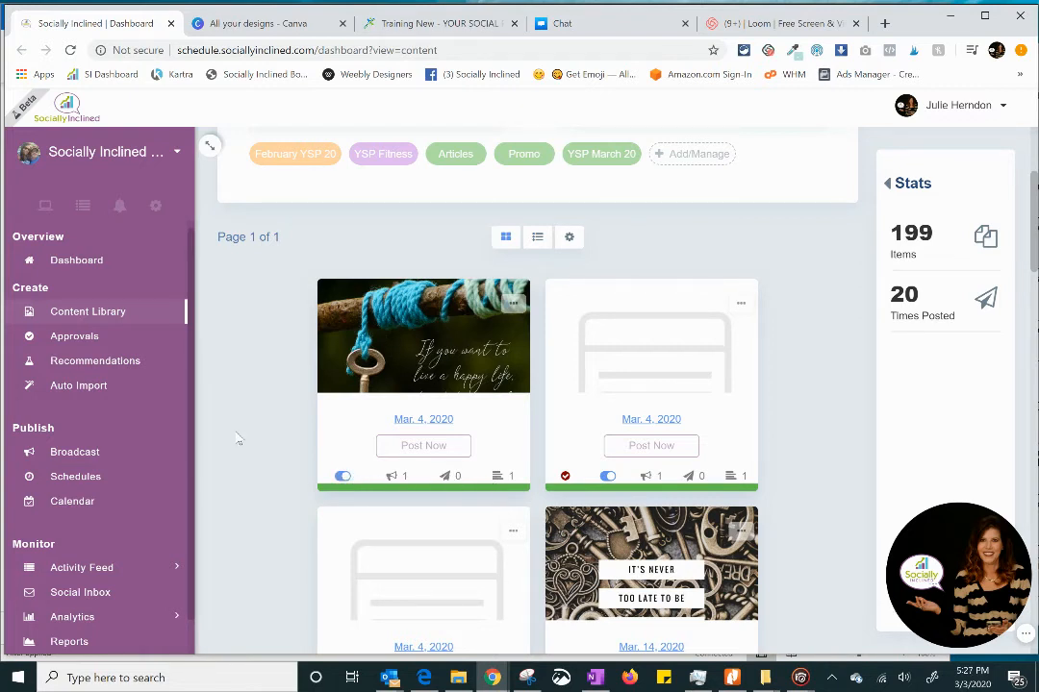
{"action": "scroll", "coordinate": [238, 440], "scroll_direction": "down", "scroll_amount": 1}
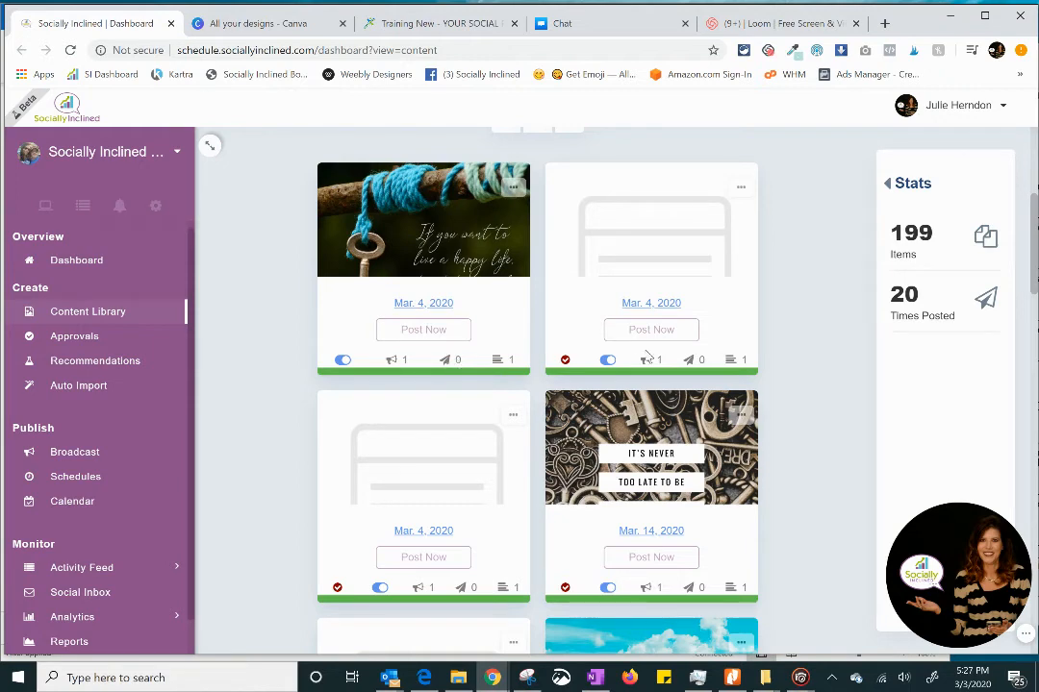
{"action": "scroll", "coordinate": [809, 383], "scroll_direction": "down", "scroll_amount": 2}
{"action": "scroll", "coordinate": [808, 383], "scroll_direction": "up", "scroll_amount": 3}
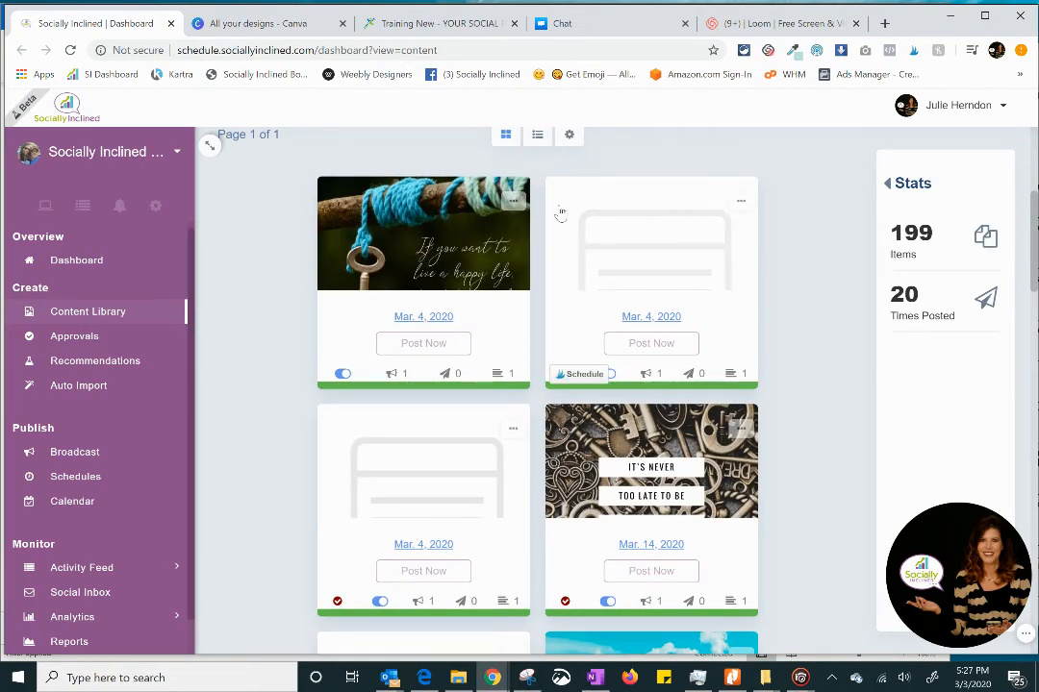
Start scheduling the Mar. 4, 2020 library item with the key image and title the scheduled post "Goals"
{"action": "left_click", "coordinate": [512, 201]}
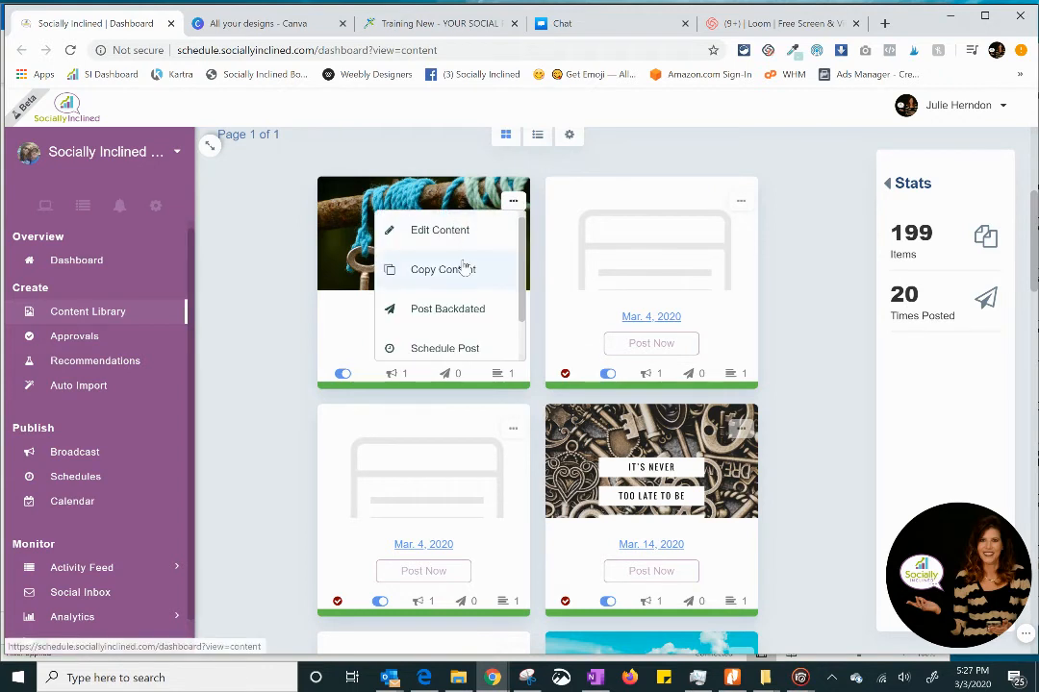
{"action": "scroll", "coordinate": [464, 267], "scroll_direction": "down", "scroll_amount": 1}
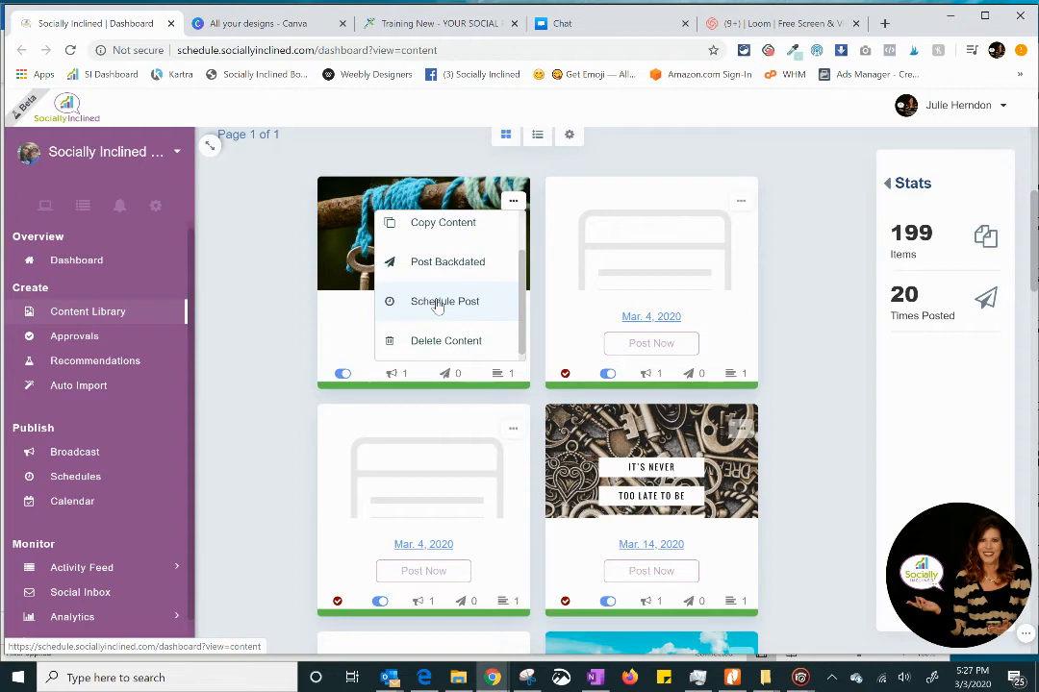
{"action": "left_click", "coordinate": [438, 302]}
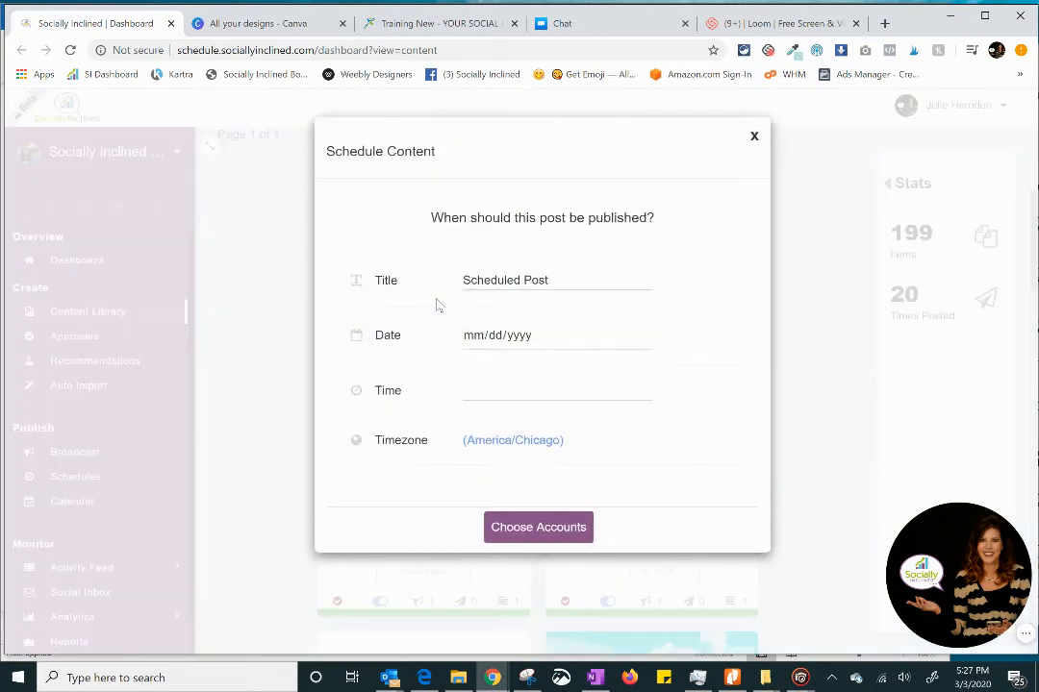
{"action": "left_click_drag", "start_coordinate": [598, 278], "coordinate": [354, 280]}
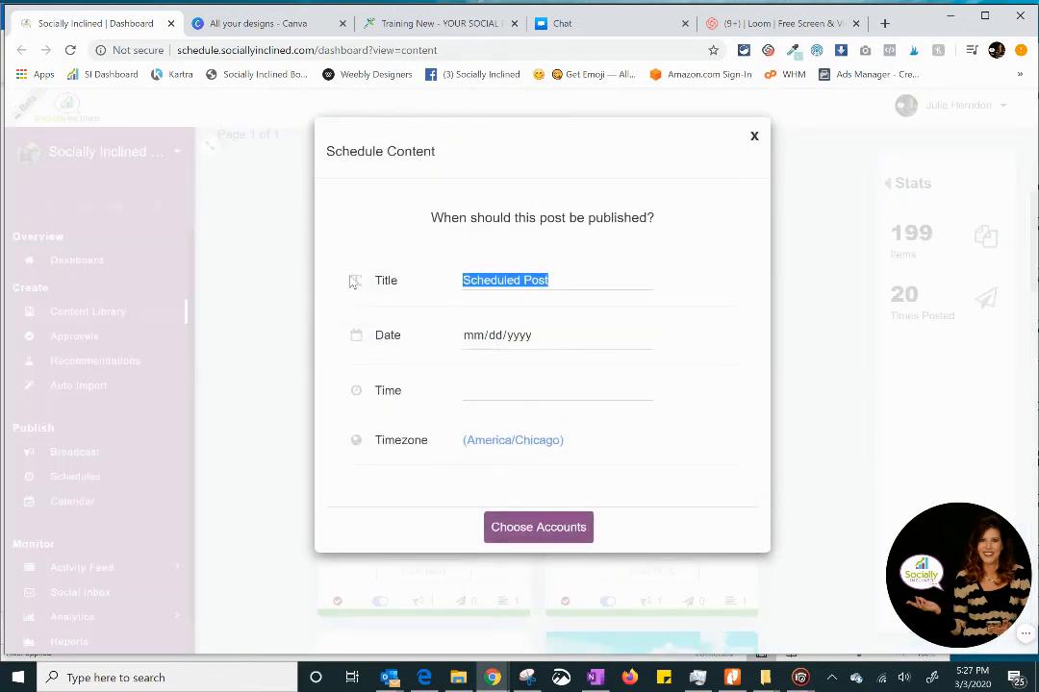
{"action": "type", "text": "Fo"}
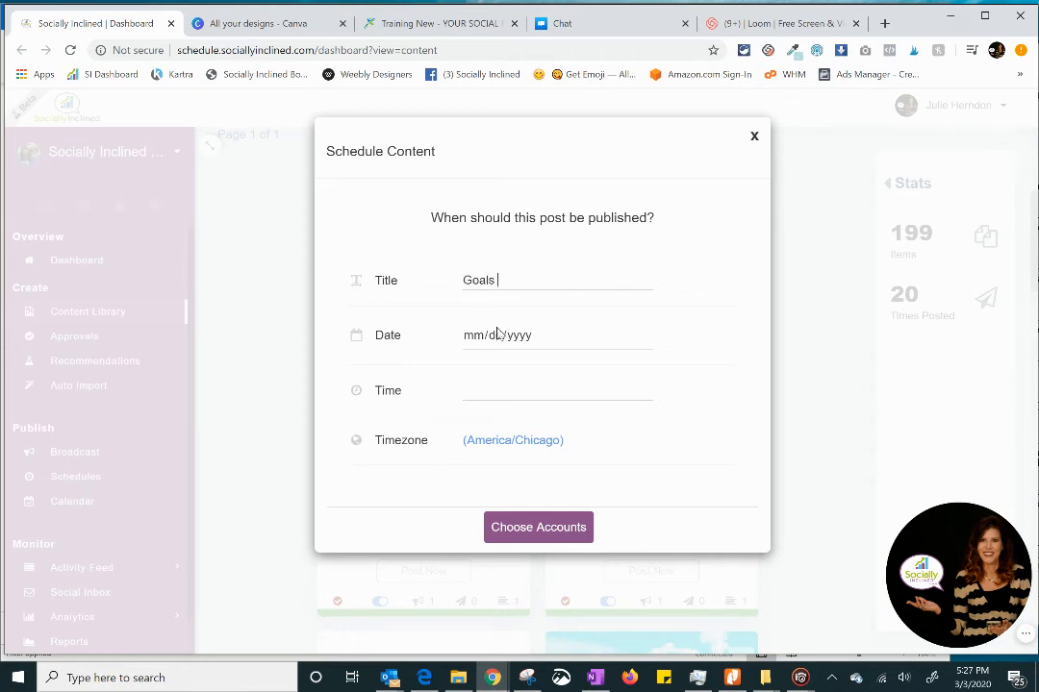
{"action": "key", "text": "Tab"}
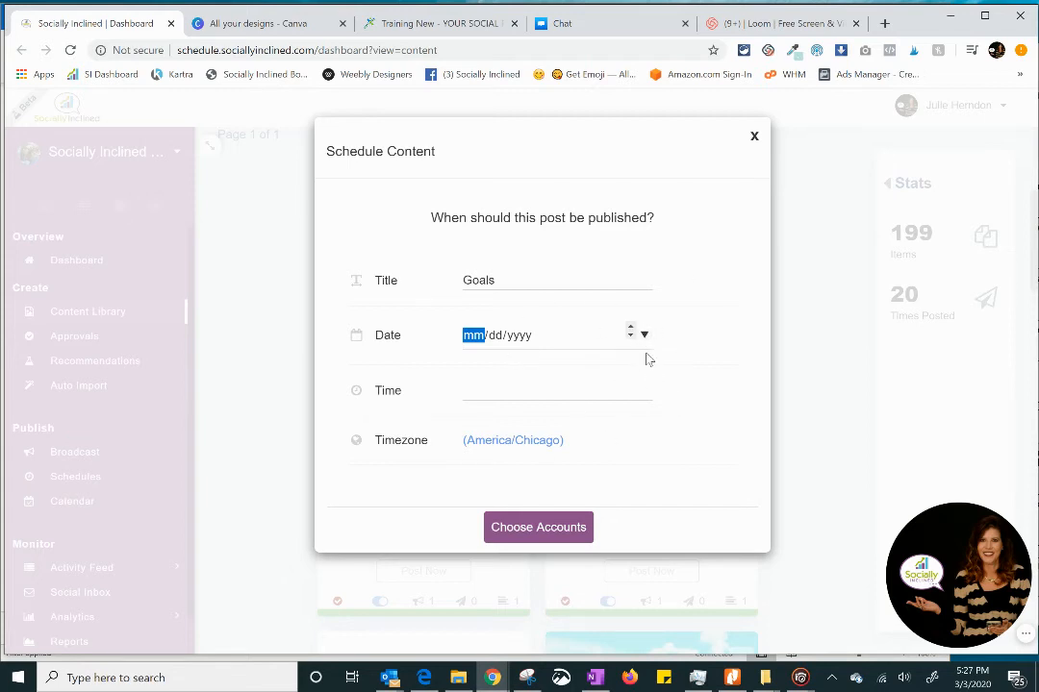
Set the scheduled post's date to 03/03/2020
{"action": "type", "text": "03"}
{"action": "left_click", "coordinate": [630, 328]}
{"action": "left_click", "coordinate": [630, 328]}
{"action": "left_click", "coordinate": [630, 328]}
{"action": "left_click", "coordinate": [630, 328]}
{"action": "left_click", "coordinate": [629, 328]}
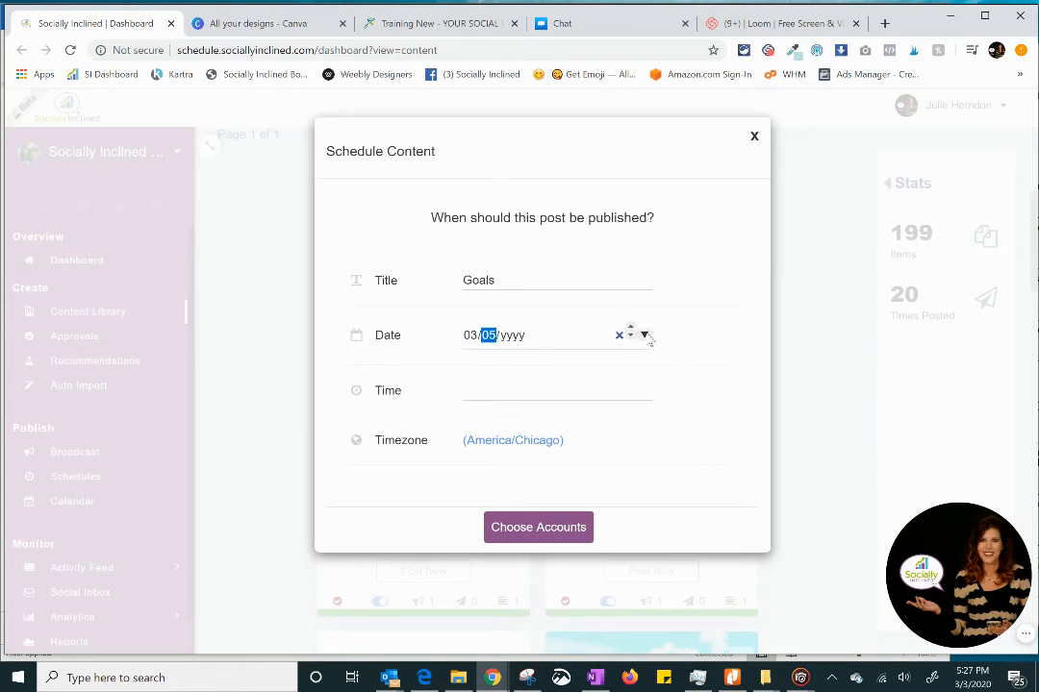
{"action": "left_click", "coordinate": [644, 336]}
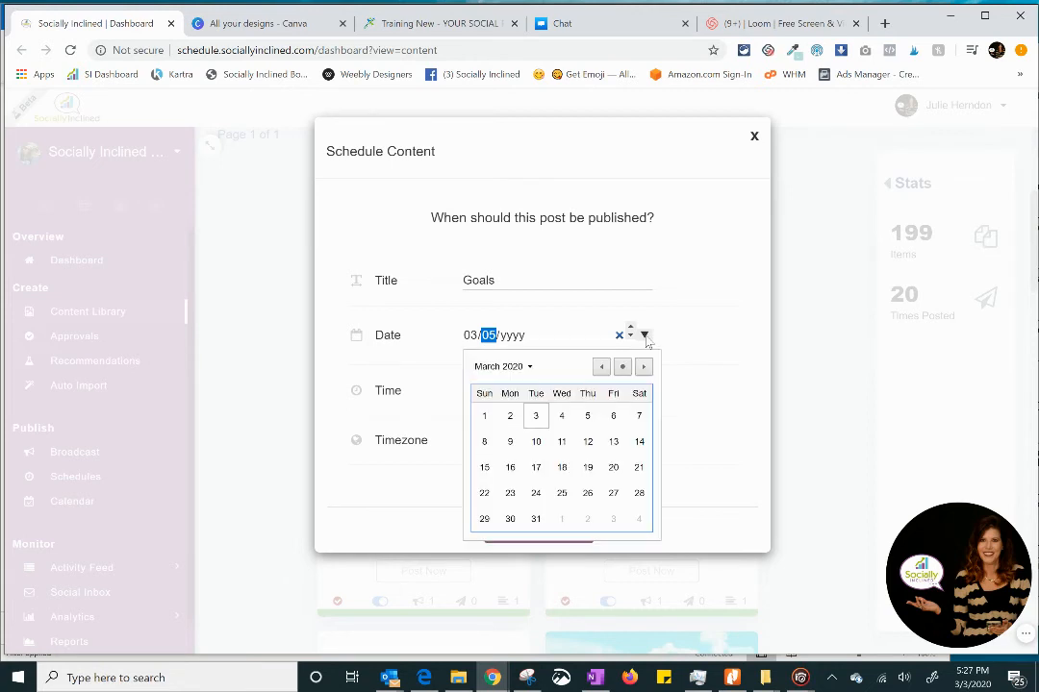
{"action": "left_click", "coordinate": [537, 420]}
Set the scheduled post's time to 2:15 PM
{"action": "left_click", "coordinate": [476, 399]}
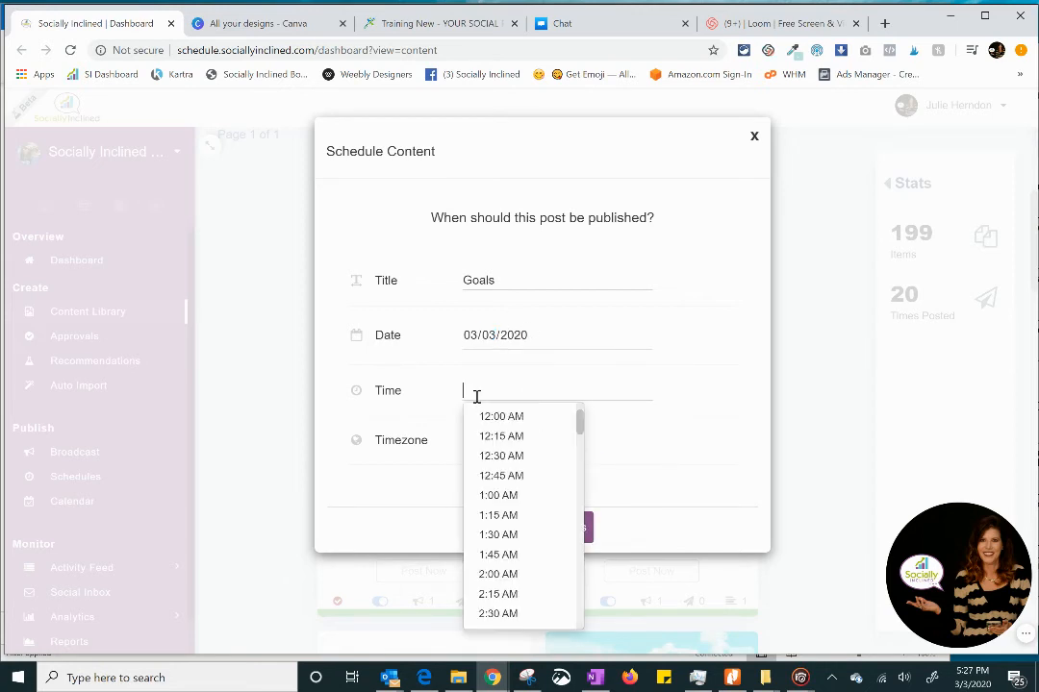
{"action": "scroll", "coordinate": [513, 481], "scroll_direction": "down", "scroll_amount": 5}
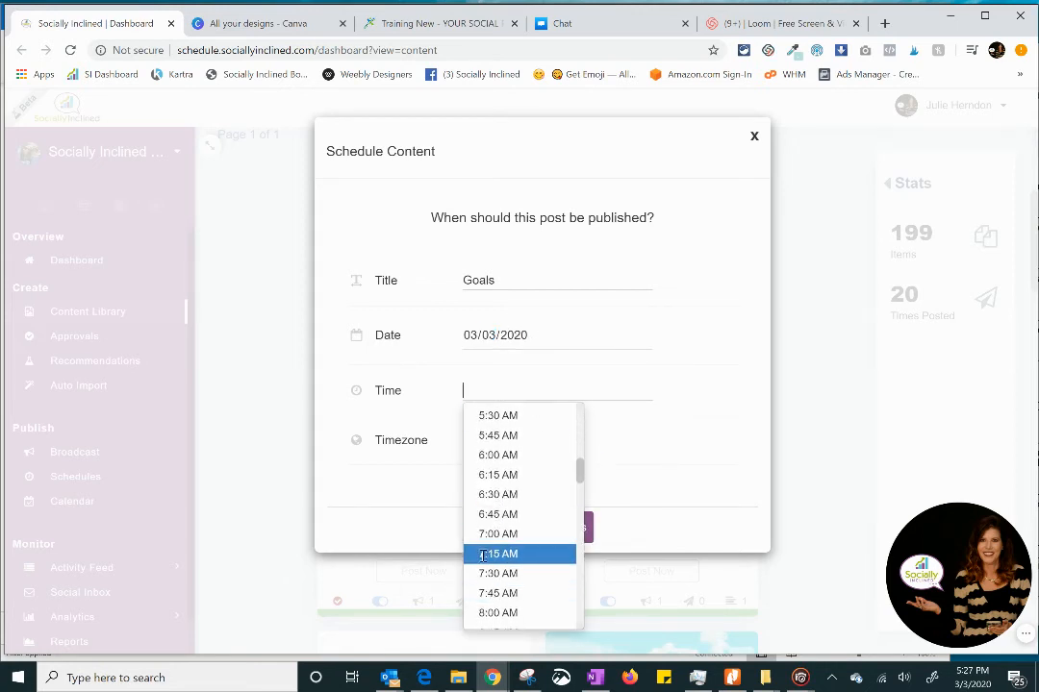
{"action": "scroll", "coordinate": [498, 556], "scroll_direction": "down", "scroll_amount": 8}
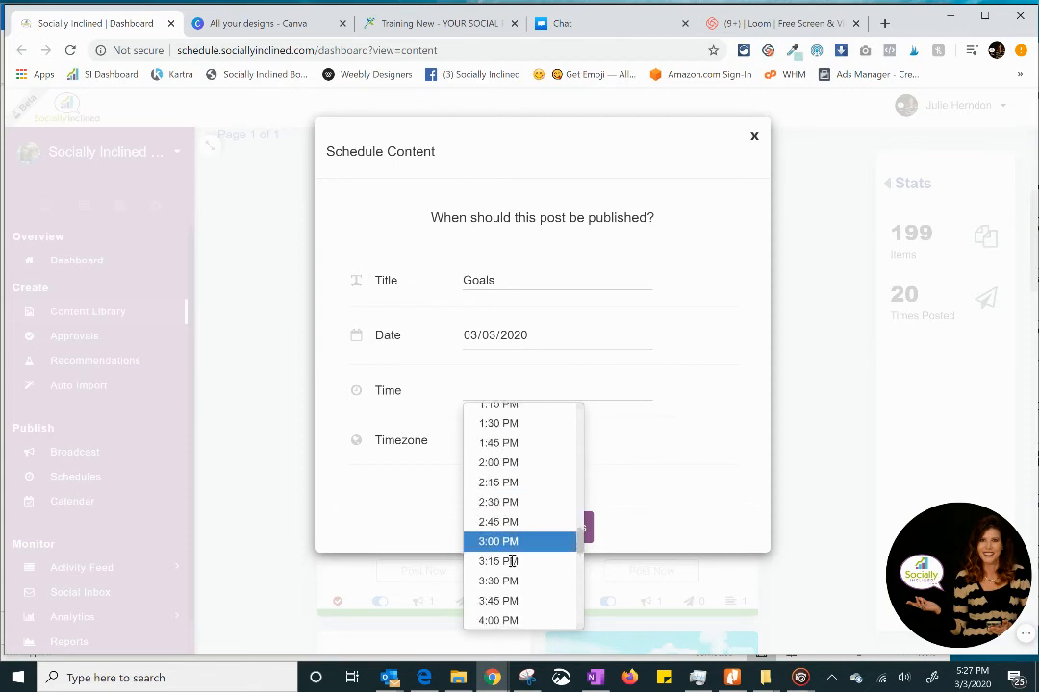
{"action": "scroll", "coordinate": [508, 524], "scroll_direction": "up", "scroll_amount": 1}
{"action": "left_click", "coordinate": [500, 507]}
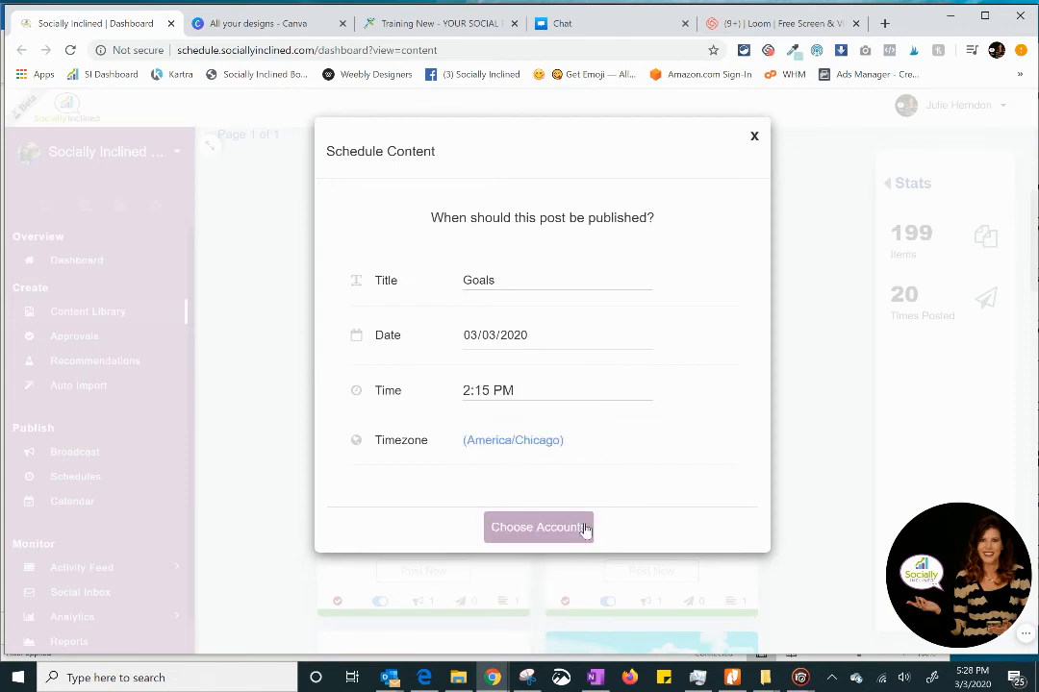
Change the scheduled post's date to 03/05/2020, and close the Schedule Content dialog without choosing accounts
{"action": "left_click", "coordinate": [643, 336]}
{"action": "left_click", "coordinate": [588, 415]}
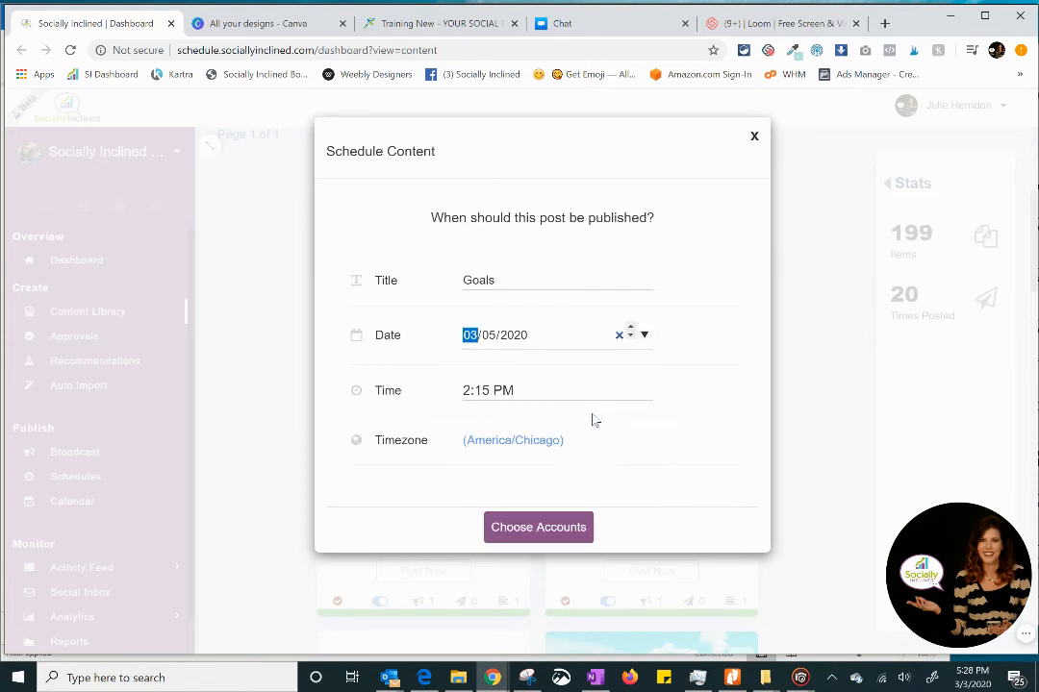
{"action": "left_click", "coordinate": [643, 336]}
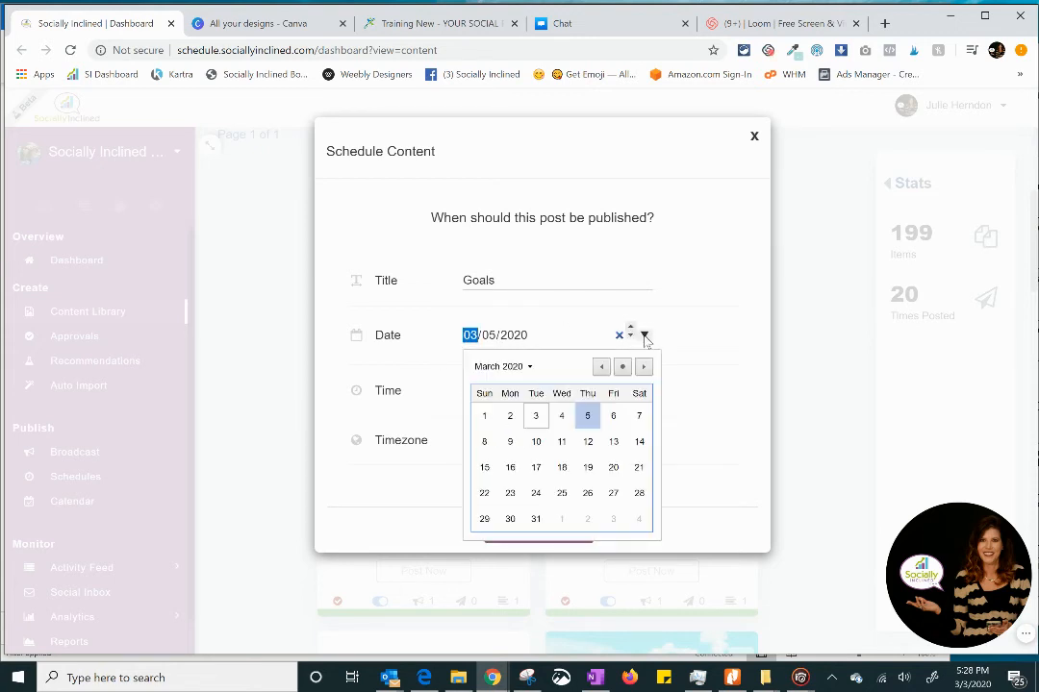
{"action": "left_click", "coordinate": [723, 288]}
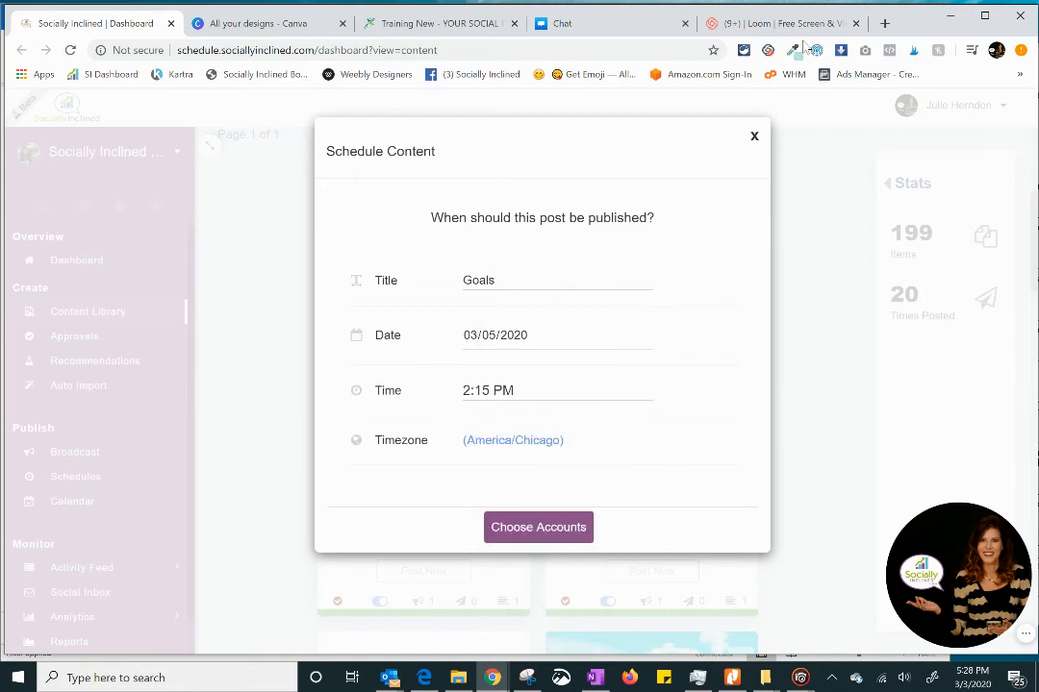
{"action": "left_click", "coordinate": [753, 136]}
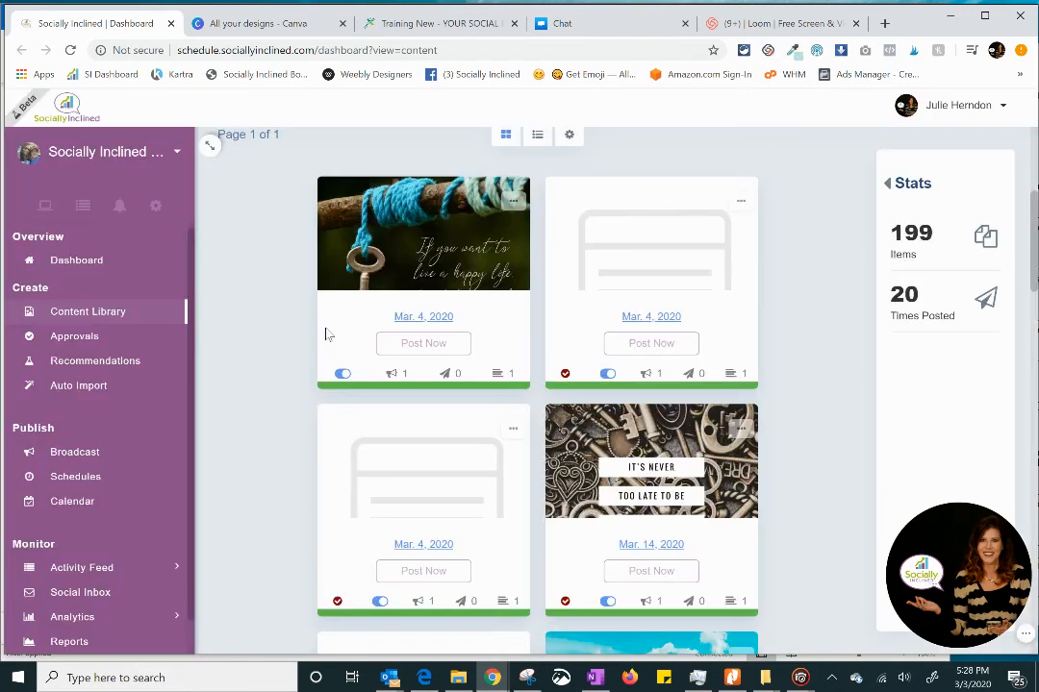
Clear the "4," filter from the content library
{"action": "scroll", "coordinate": [231, 352], "scroll_direction": "up", "scroll_amount": 4}
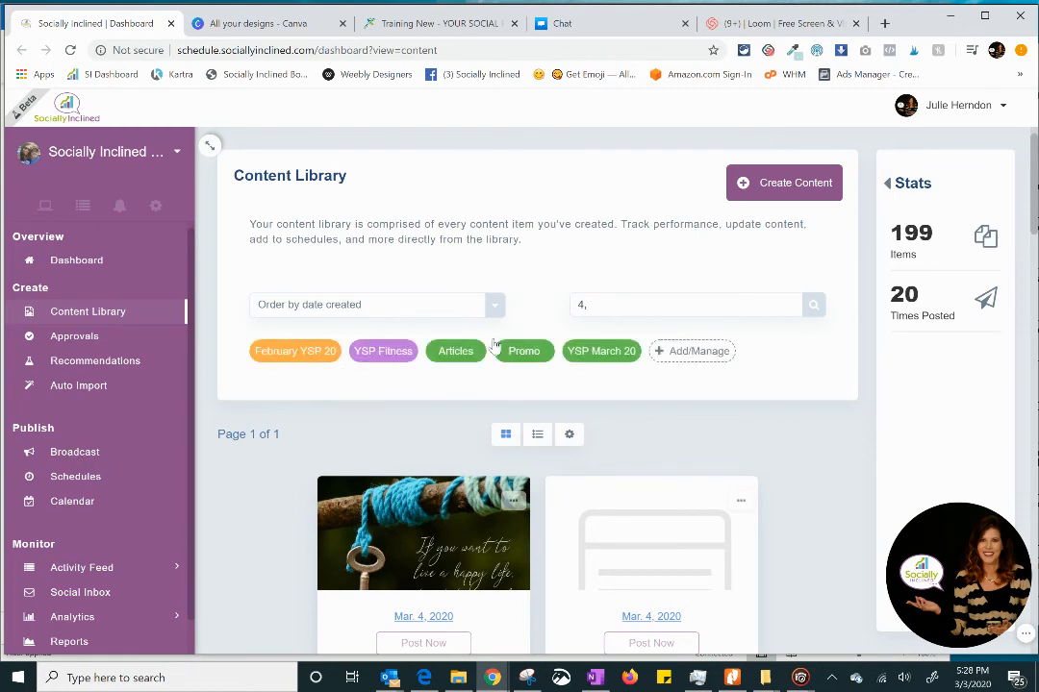
{"action": "left_click_drag", "start_coordinate": [661, 301], "coordinate": [513, 322]}
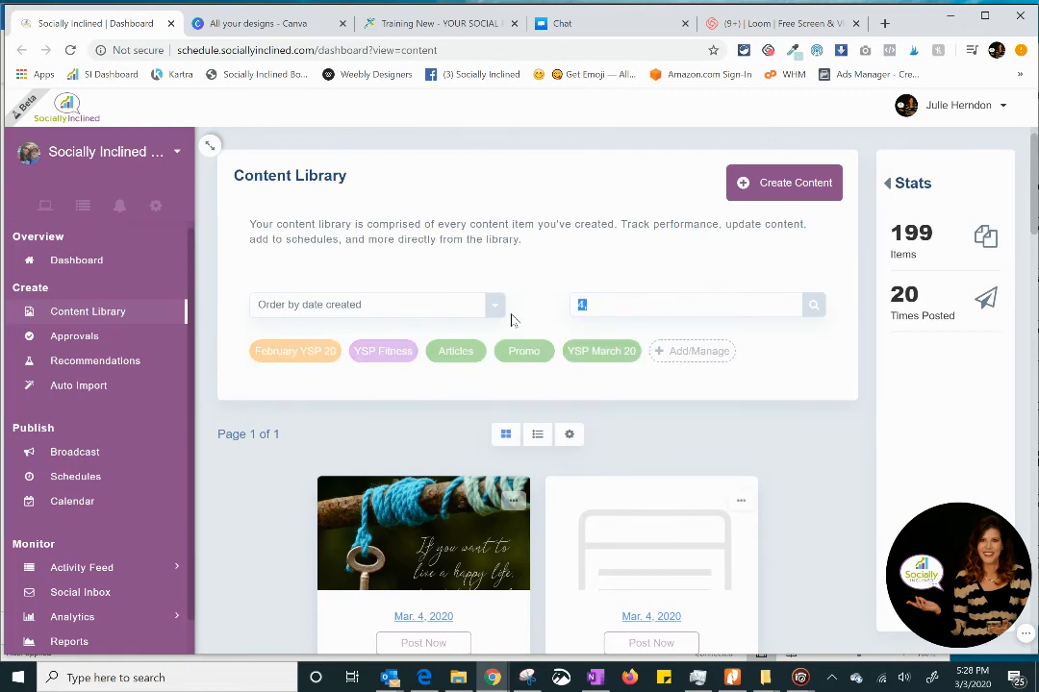
{"action": "key", "text": "BackSpace"}
Start a new content item and examine its media sources, including the image options, and its caption and category settings
{"action": "left_click", "coordinate": [779, 187]}
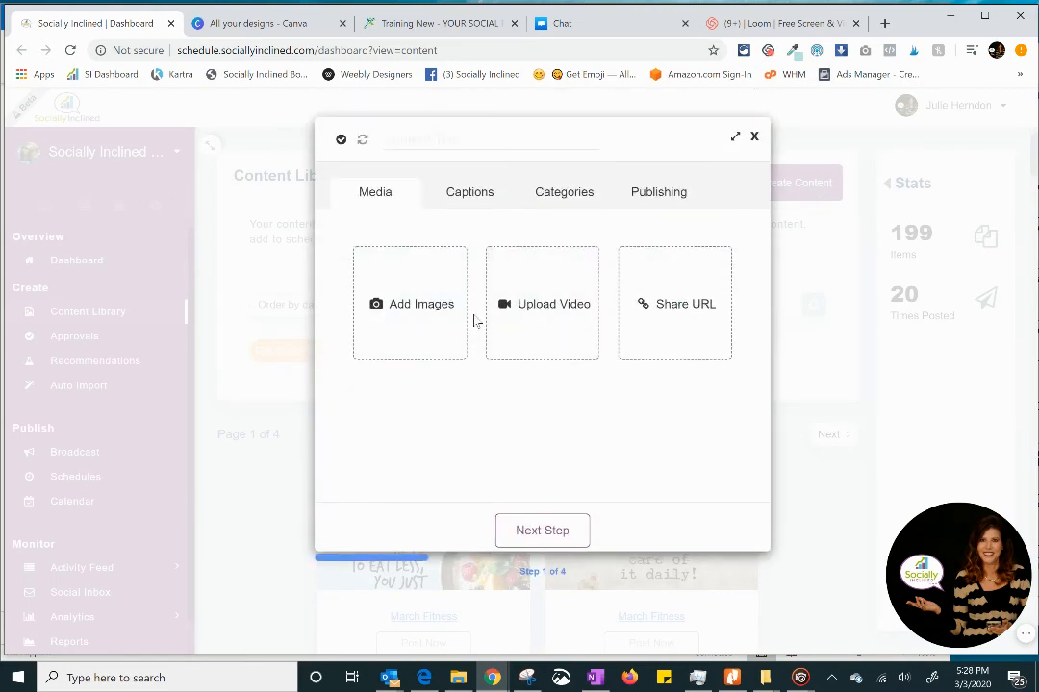
{"action": "left_click", "coordinate": [397, 317]}
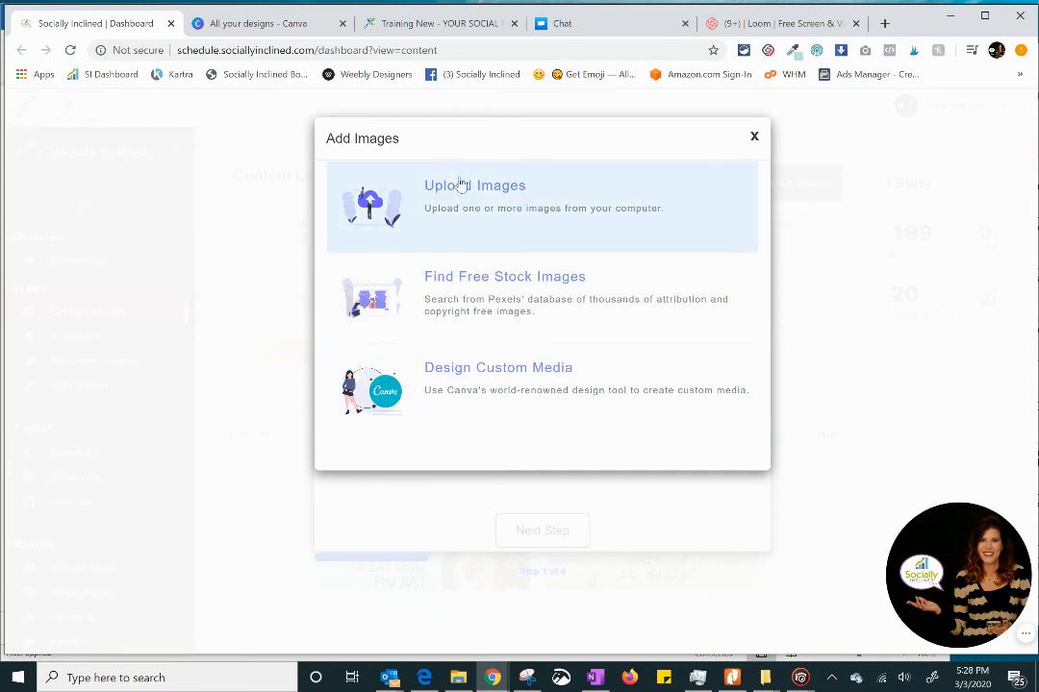
{"action": "left_click", "coordinate": [753, 138]}
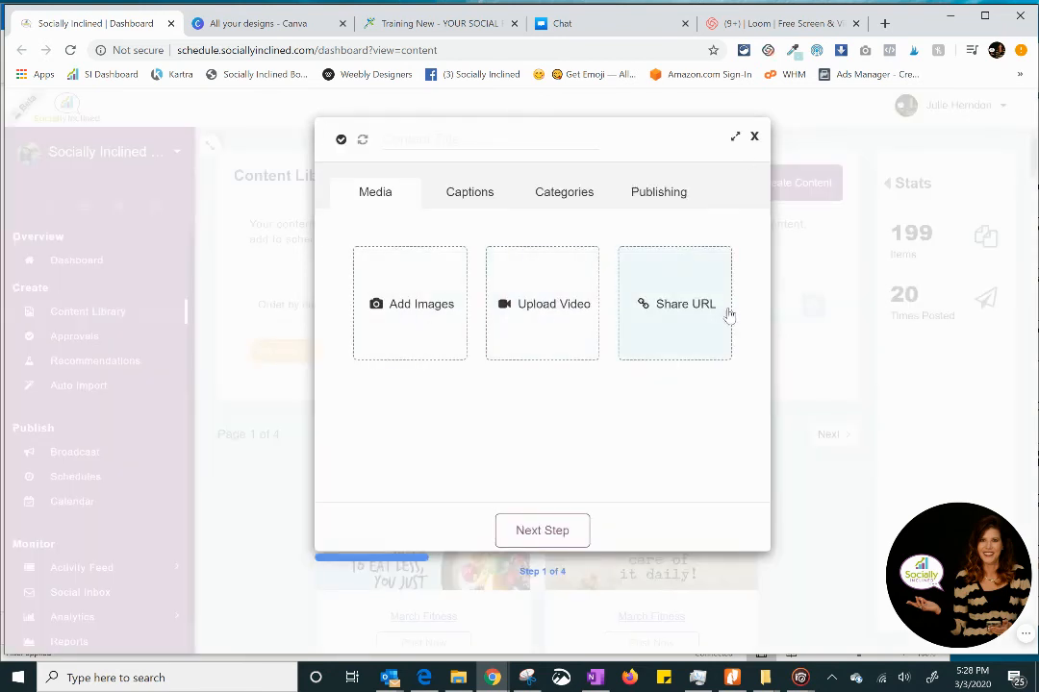
{"action": "left_click", "coordinate": [470, 198]}
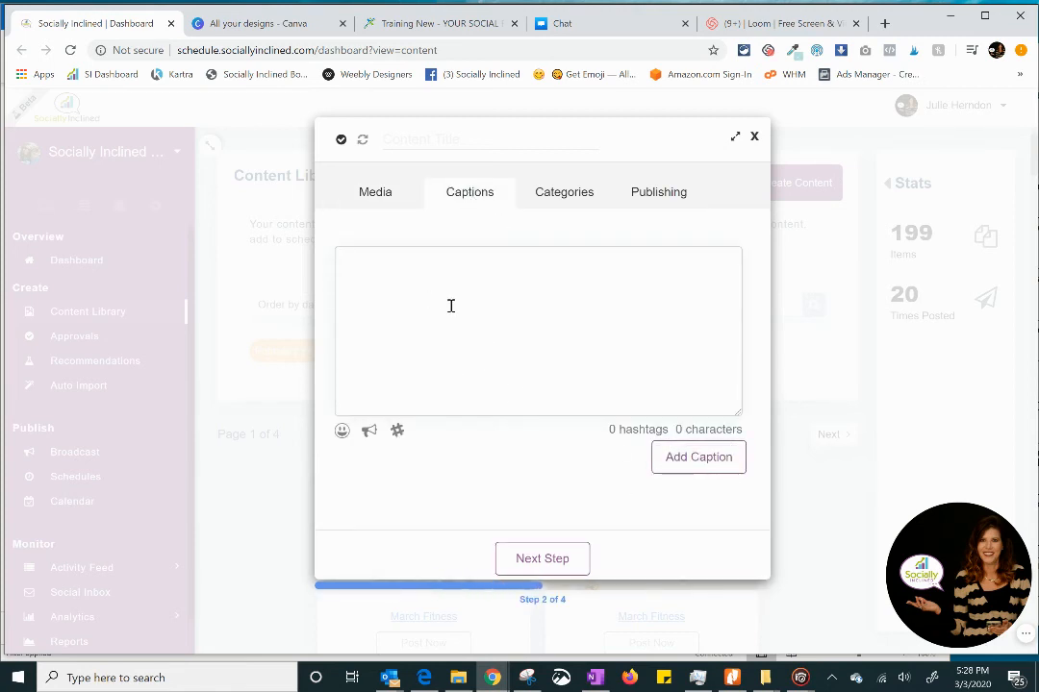
{"action": "left_click", "coordinate": [561, 195]}
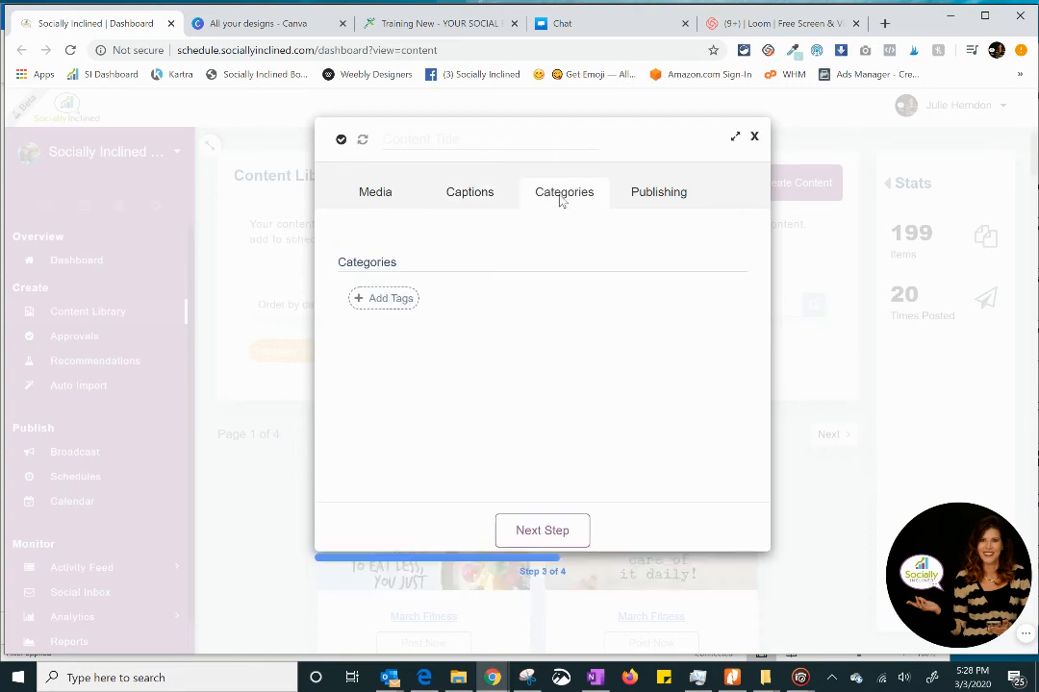
Examine the new content item's publishing settings and its list of default accounts
{"action": "left_click", "coordinate": [673, 202]}
{"action": "scroll", "coordinate": [663, 370], "scroll_direction": "down", "scroll_amount": 5}
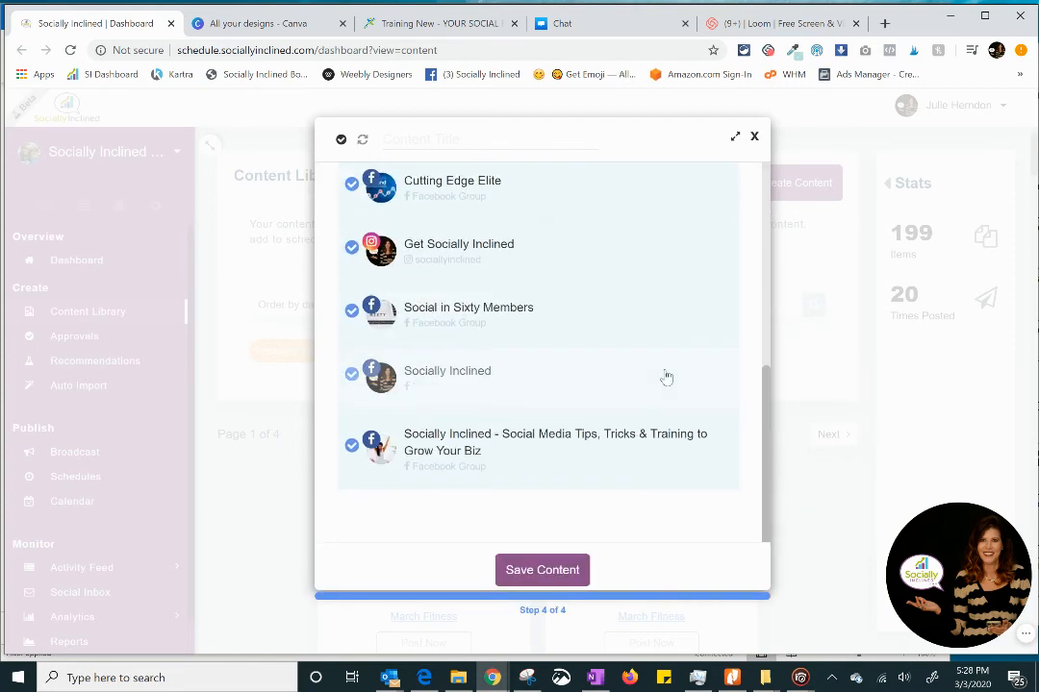
{"action": "scroll", "coordinate": [664, 375], "scroll_direction": "up", "scroll_amount": 5}
{"action": "scroll", "coordinate": [657, 333], "scroll_direction": "up", "scroll_amount": 1}
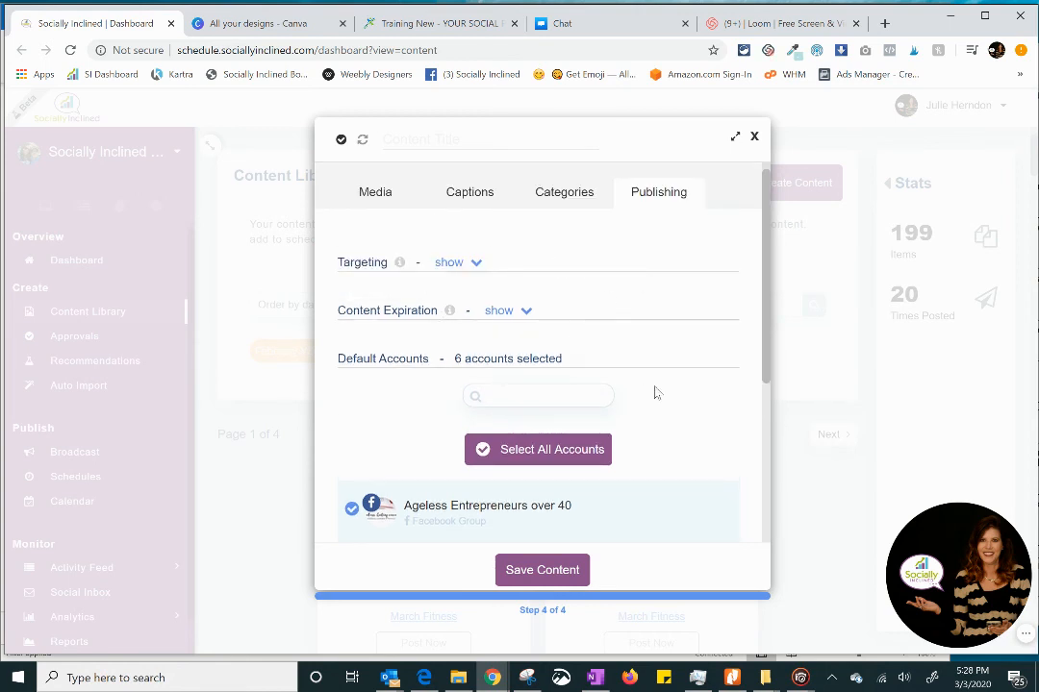
{"action": "scroll", "coordinate": [683, 410], "scroll_direction": "down", "scroll_amount": 1}
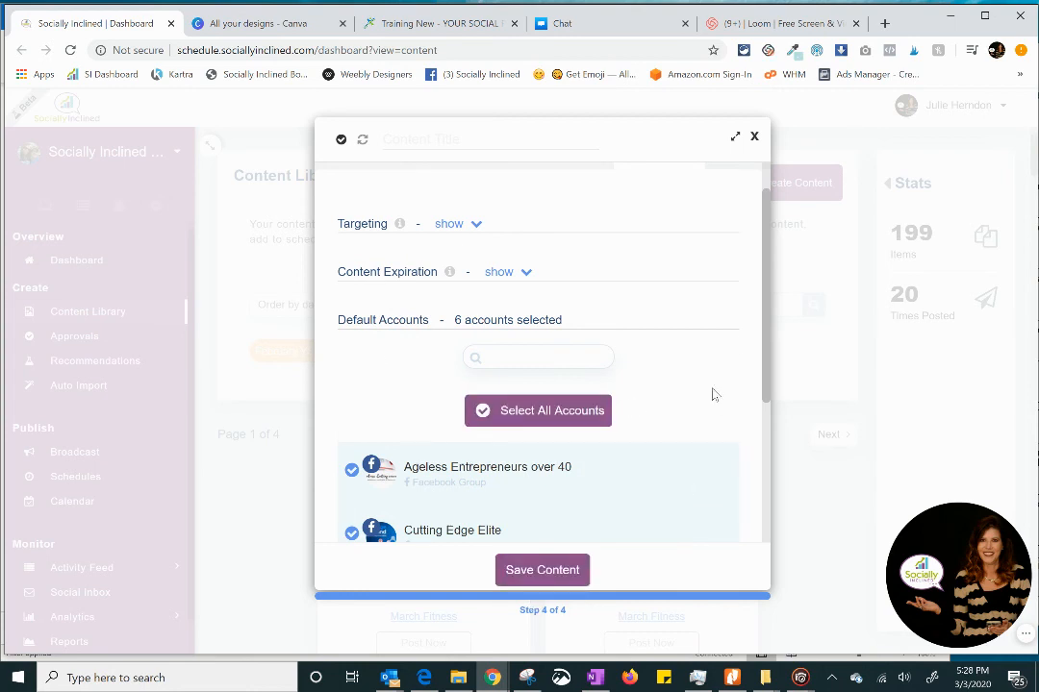
{"action": "scroll", "coordinate": [712, 395], "scroll_direction": "up", "scroll_amount": 1}
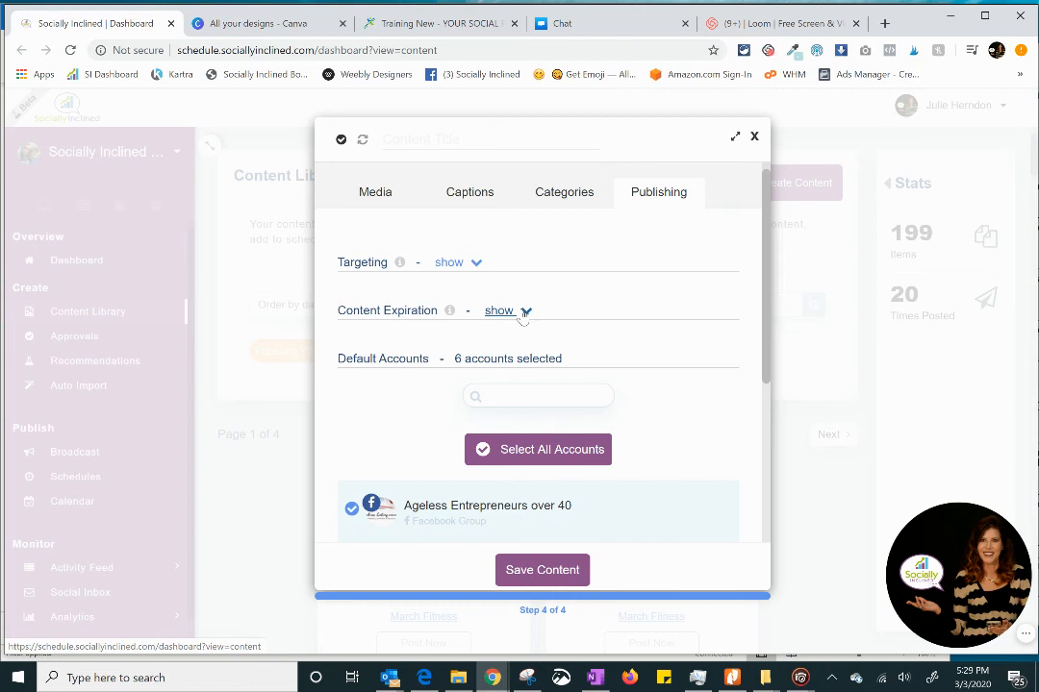
Show the Content Expiration options for the new item, and close the content editor without saving
{"action": "mouse_move", "coordinate": [449, 313]}
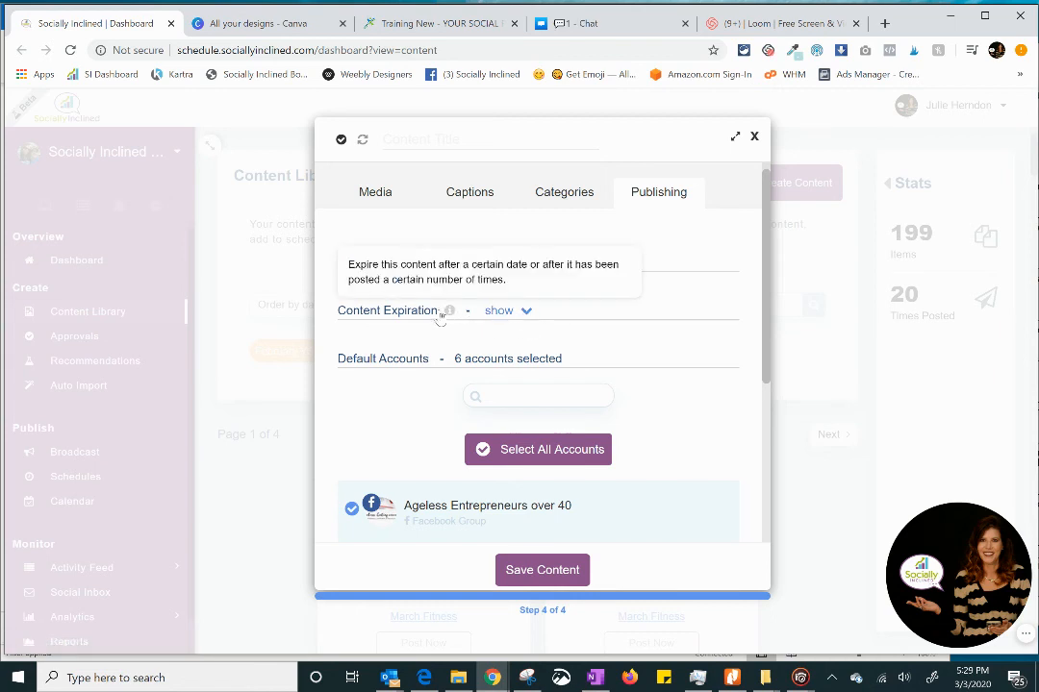
{"action": "left_click", "coordinate": [522, 316]}
{"action": "scroll", "coordinate": [572, 416], "scroll_direction": "down", "scroll_amount": 1}
{"action": "scroll", "coordinate": [572, 415], "scroll_direction": "down", "scroll_amount": 2}
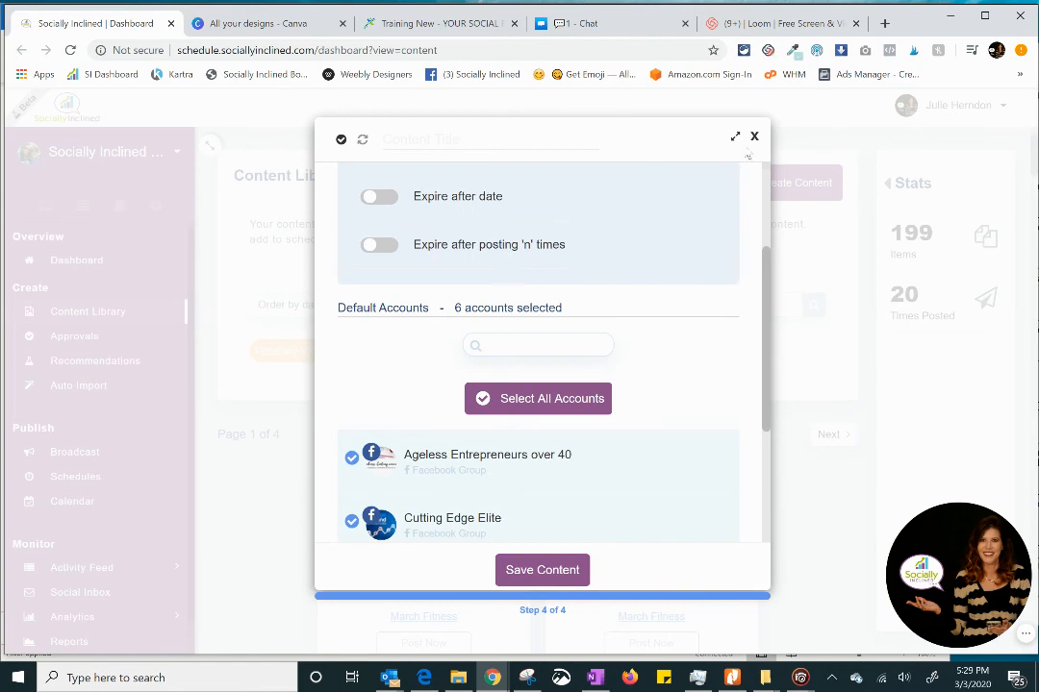
{"action": "left_click", "coordinate": [754, 136]}
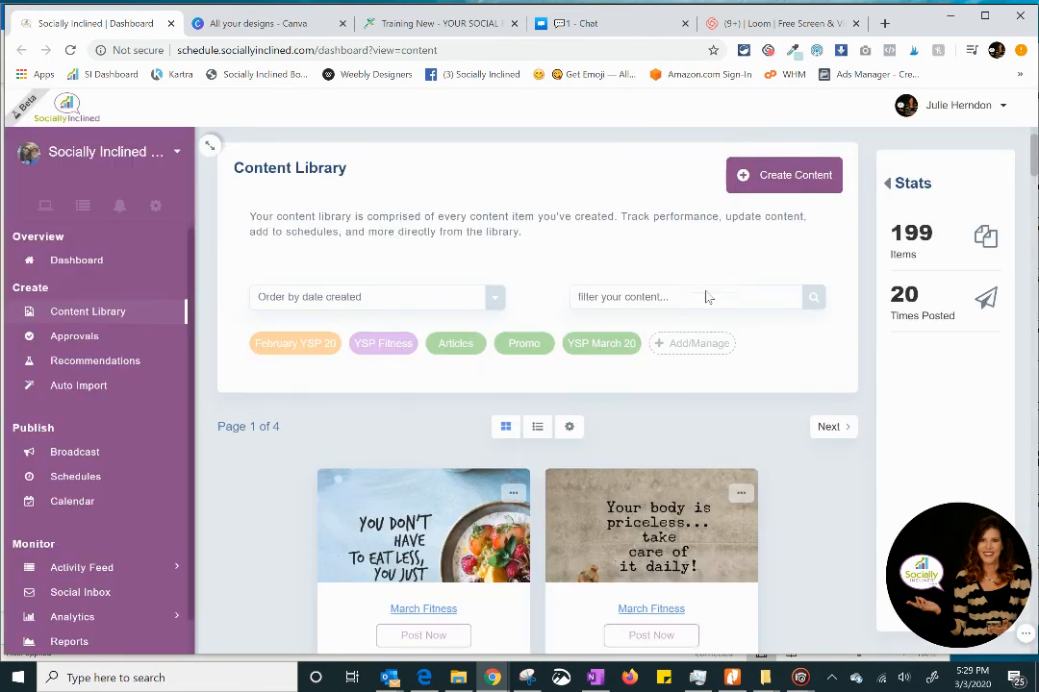
Look through the March Fitness posts in the content library, and view the monthly publishing calendar
{"action": "scroll", "coordinate": [707, 298], "scroll_direction": "down", "scroll_amount": 3}
{"action": "scroll", "coordinate": [268, 455], "scroll_direction": "down", "scroll_amount": 5}
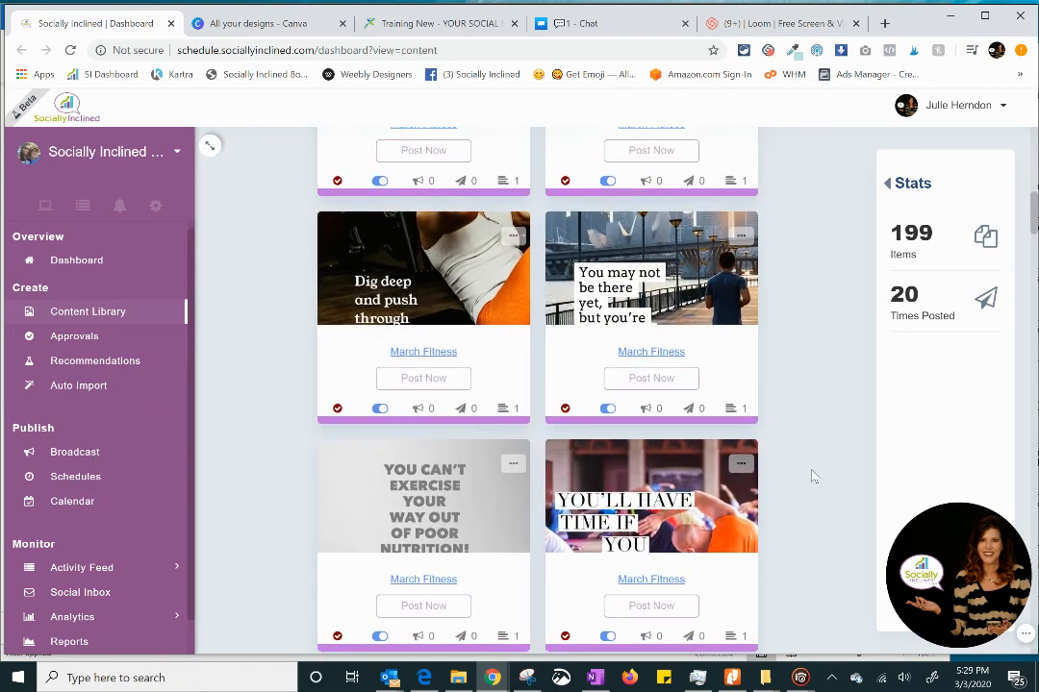
{"action": "scroll", "coordinate": [813, 476], "scroll_direction": "down", "scroll_amount": 4}
{"action": "scroll", "coordinate": [813, 476], "scroll_direction": "down", "scroll_amount": 2}
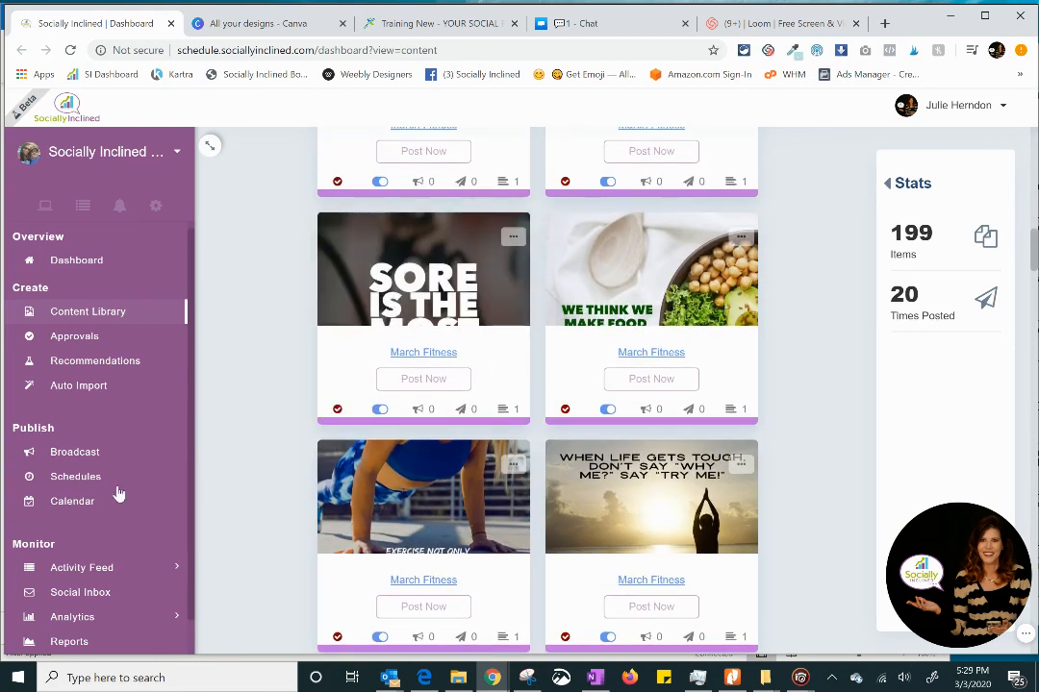
{"action": "left_click", "coordinate": [77, 511]}
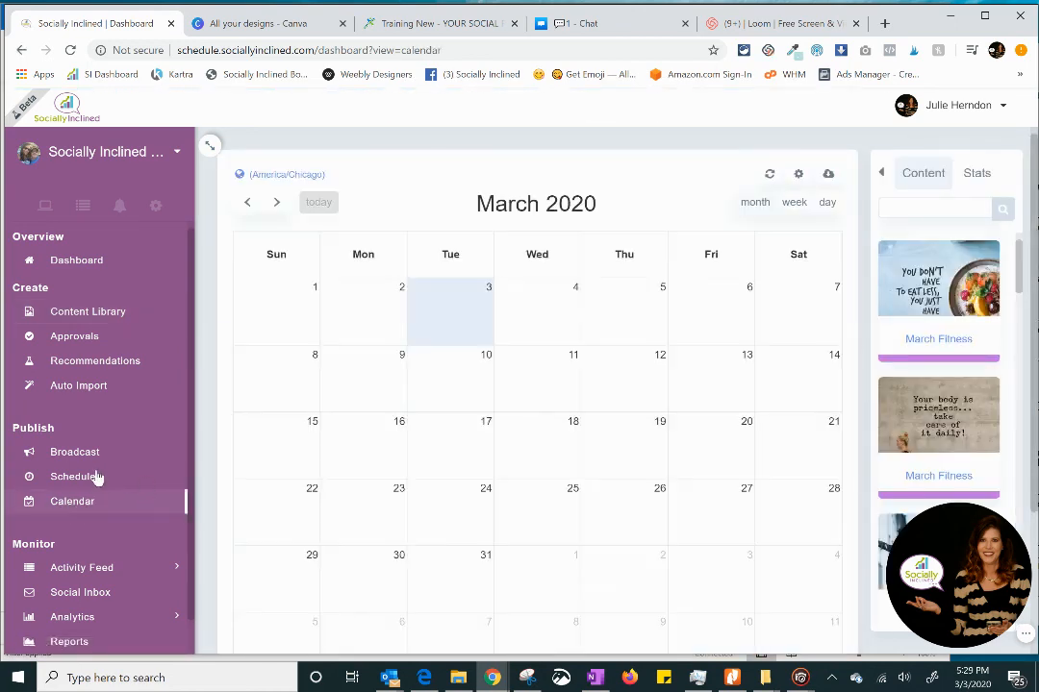
Show the posting schedules page, and view the account's help and support options before closing them
{"action": "left_click", "coordinate": [96, 476]}
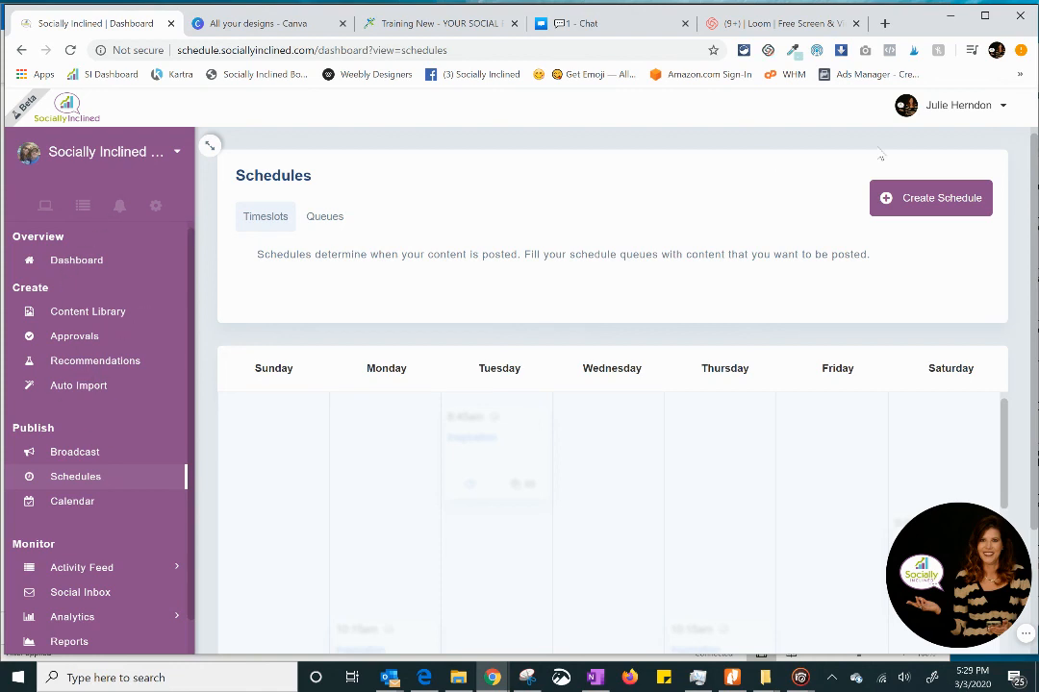
{"action": "left_click", "coordinate": [967, 104]}
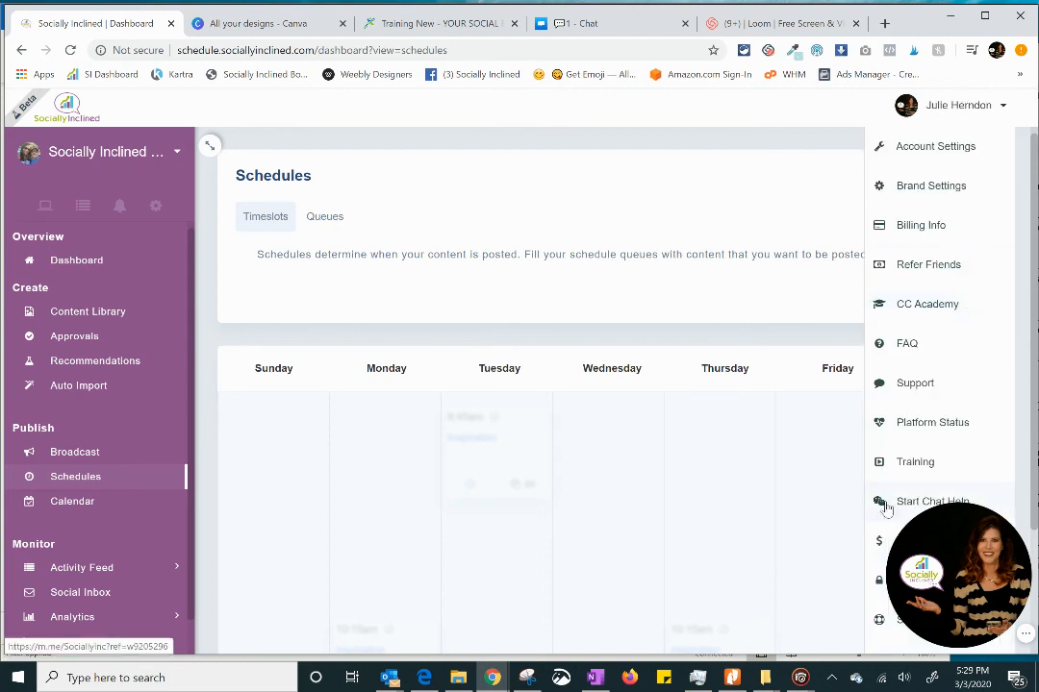
{"action": "left_click", "coordinate": [655, 159]}
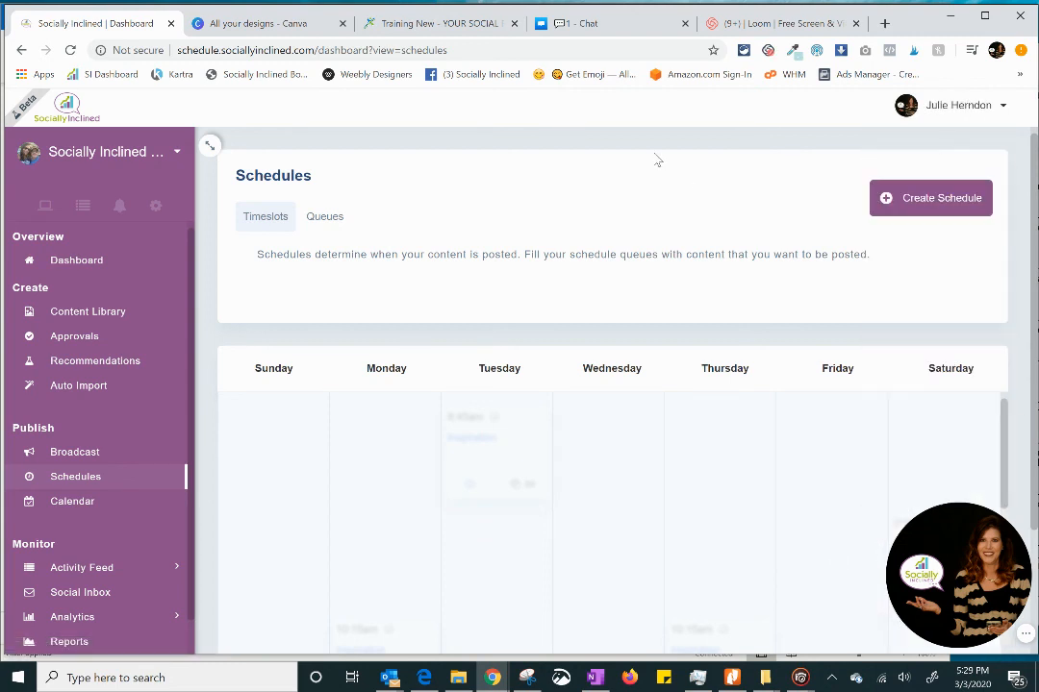